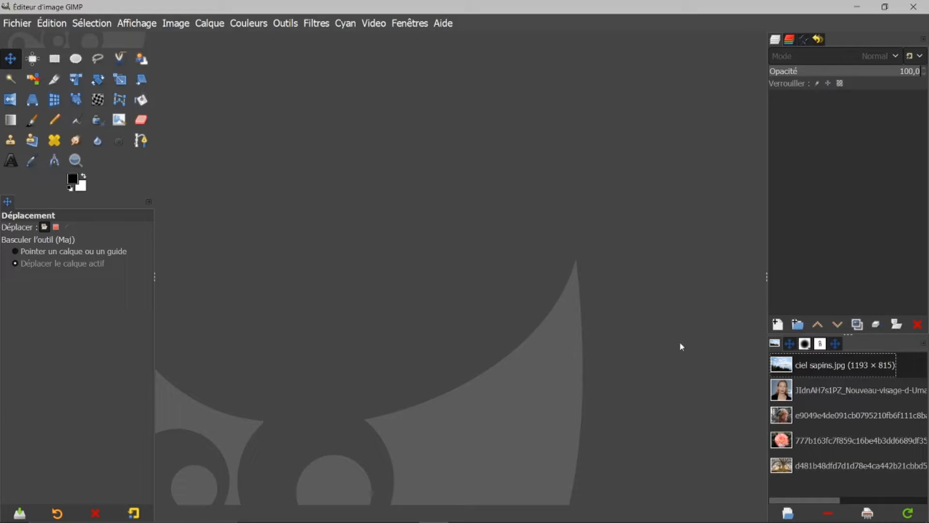
# Open the ciel sapins.jpg image from the images list into the canvas.
pyautogui.moveTo(810, 444)
pyautogui.doubleClick(785, 370)
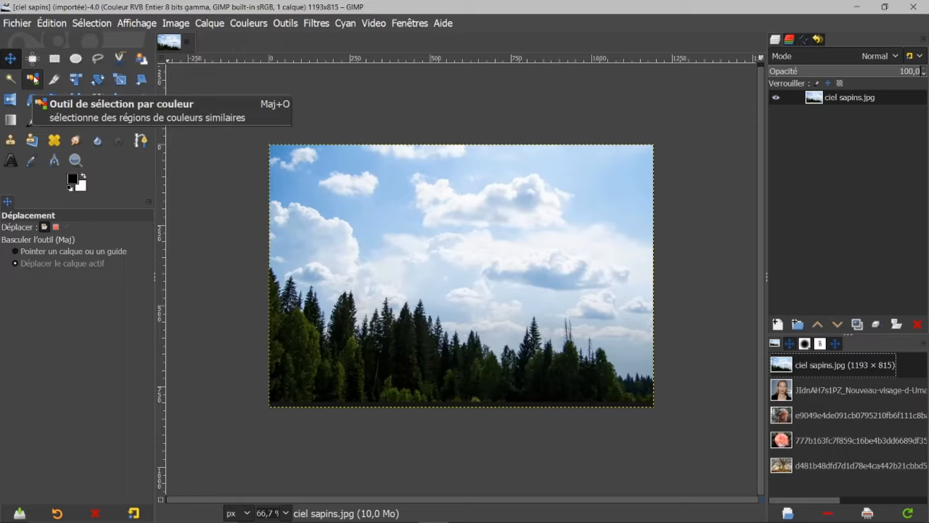
# Select a sky patch near the top-left with the Fuzzy Select tool, adjusting its threshold while selecting.
pyautogui.click(9, 81)
pyautogui.click(21, 340)
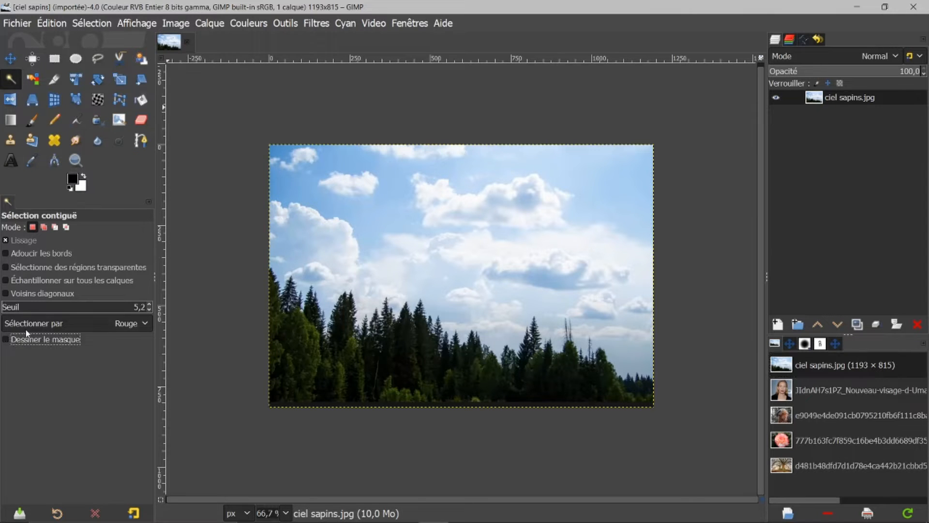
pyautogui.click(331, 158)
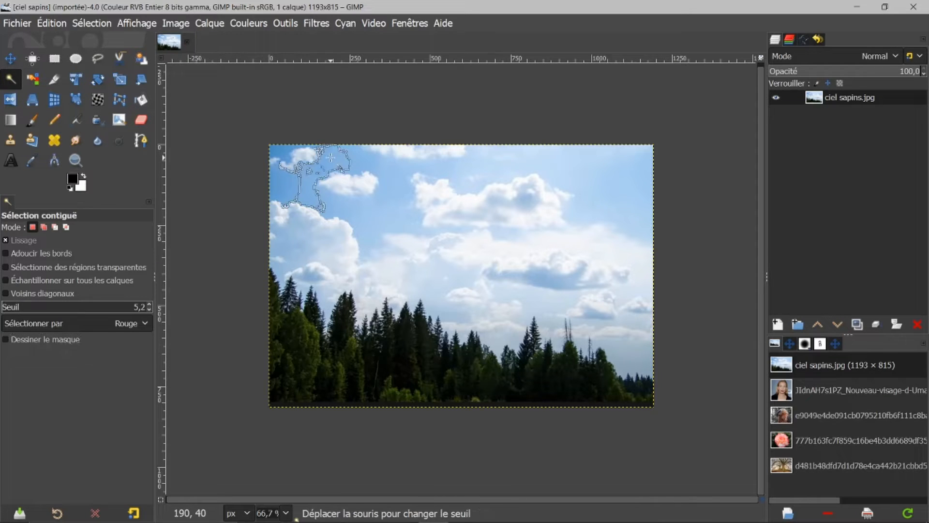
pyautogui.click(329, 157)
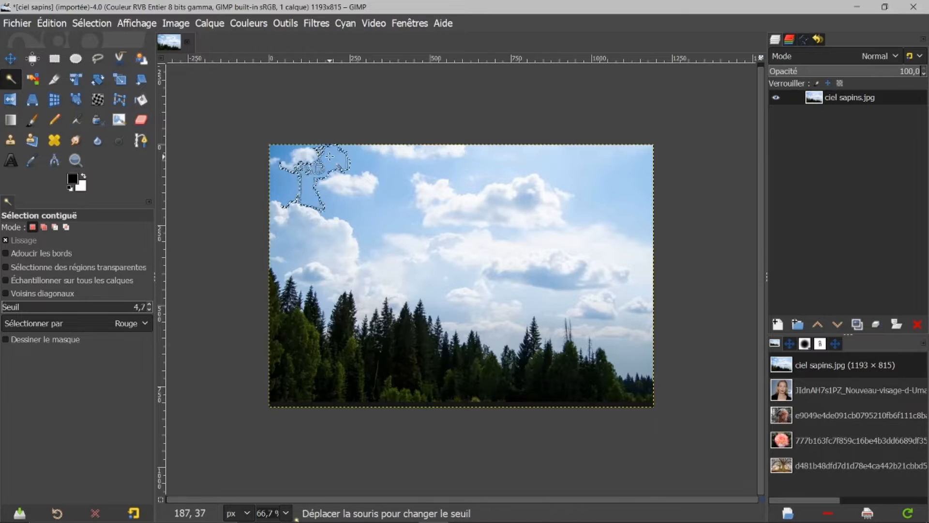
pyautogui.moveTo(330, 157); pyautogui.dragTo(331, 160)
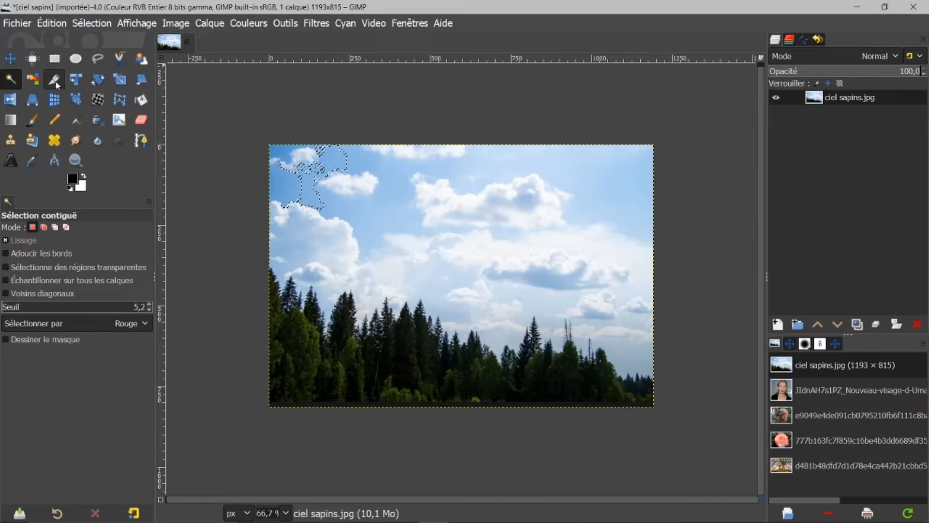
# Select the sky colours across the image with the Select by Color tool.
pyautogui.click(37, 80)
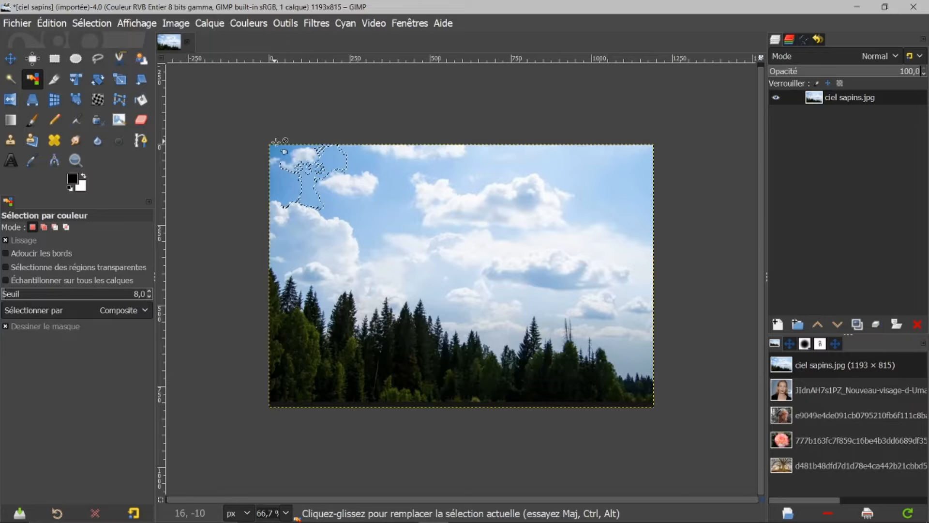
pyautogui.moveTo(330, 159); pyautogui.dragTo(330, 160)
pyautogui.moveTo(556, 162); pyautogui.dragTo(562, 163)
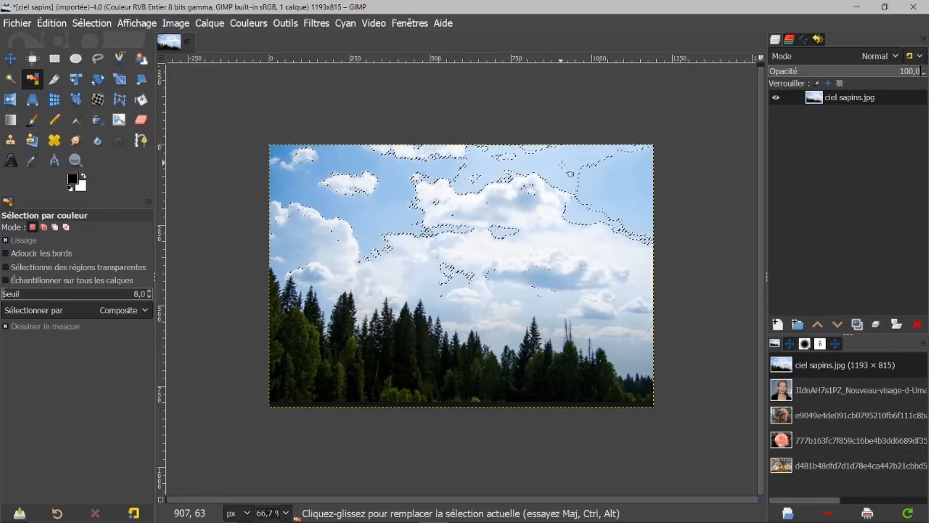
pyautogui.moveTo(588, 240); pyautogui.dragTo(591, 241)
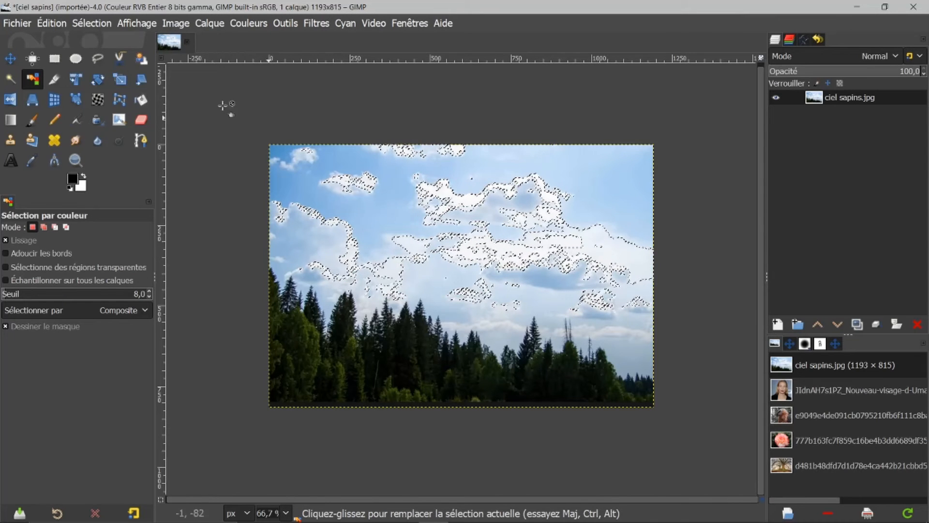
# Compare Fuzzy Select and Select by Color on the sky between the clouds right of centre.
pyautogui.click(10, 79)
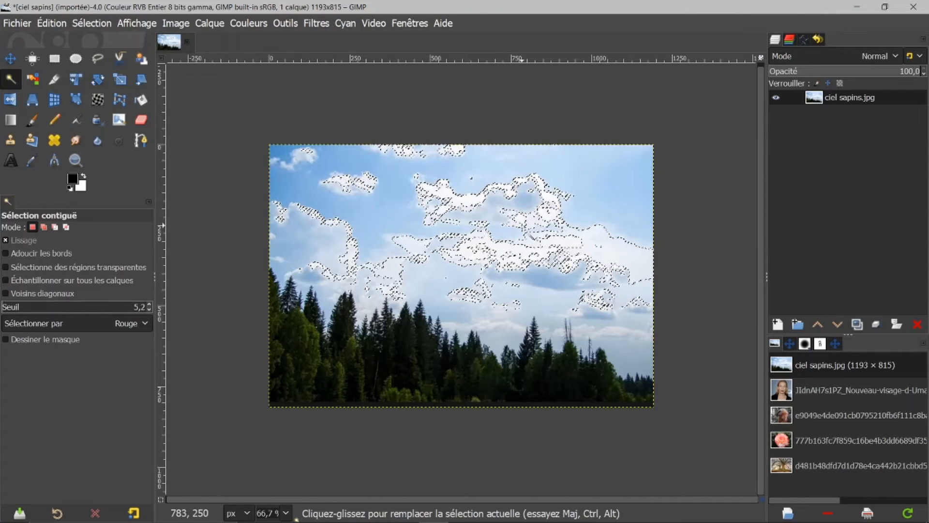
pyautogui.moveTo(594, 242); pyautogui.dragTo(591, 247)
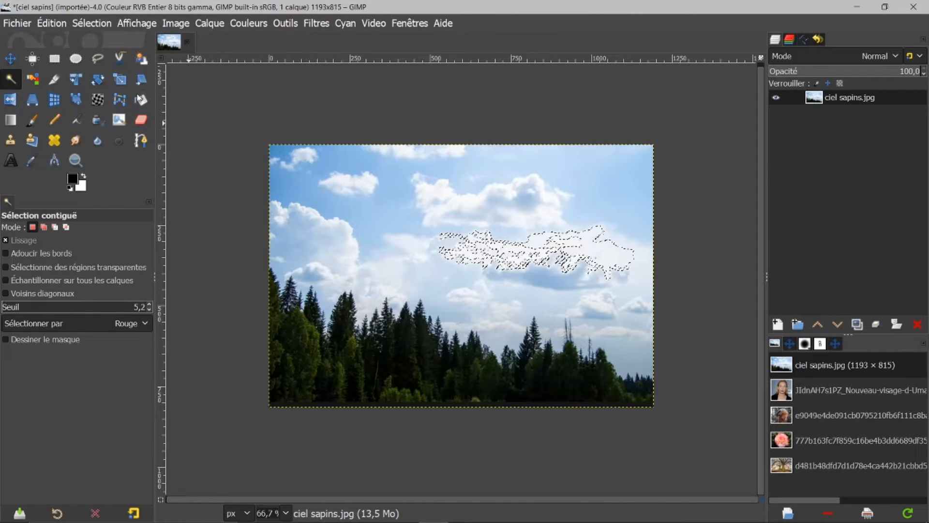
pyautogui.click(32, 78)
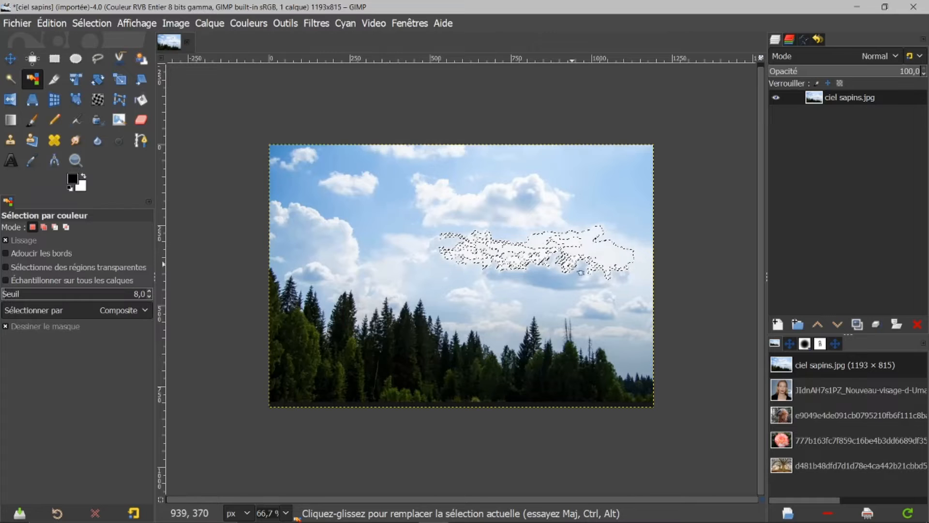
pyautogui.click(592, 246)
pyautogui.moveTo(591, 246); pyautogui.dragTo(635, 202)
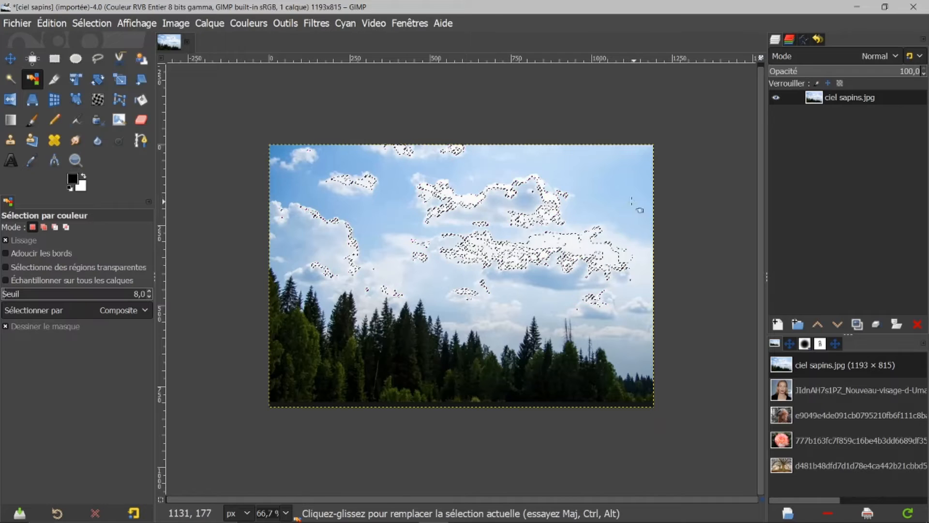
# Return to Fuzzy Select and clear the current selection.
pyautogui.click(11, 79)
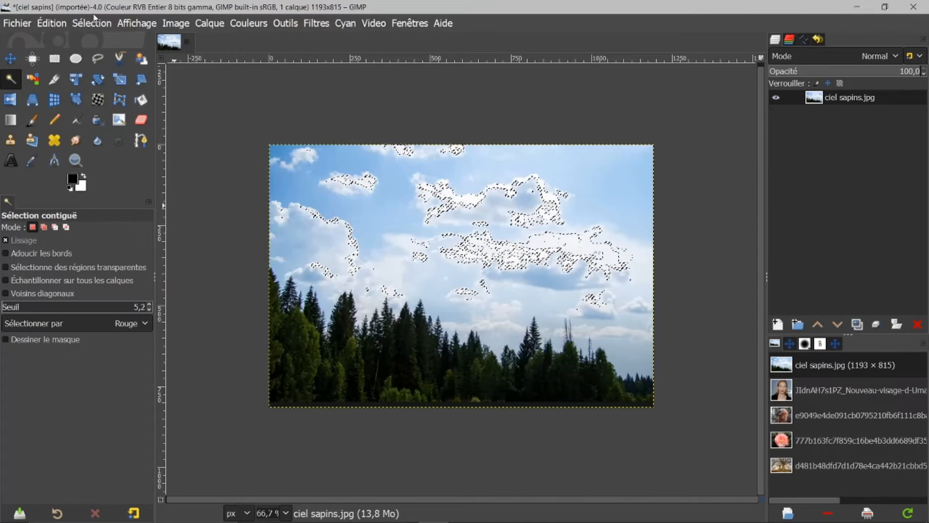
pyautogui.click(92, 23)
pyautogui.click(111, 59)
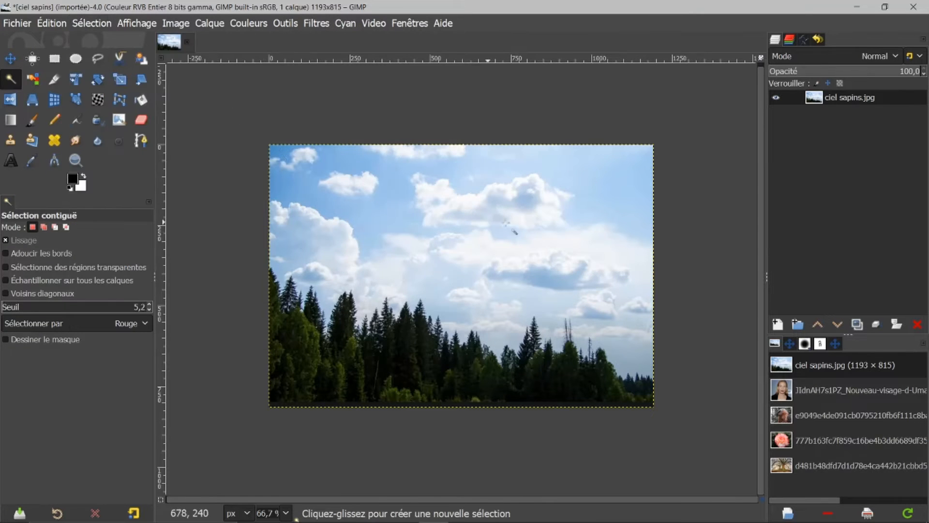
# Fuzzy-select the sky in the top-right corner, then replace it with the sky near the upper-left cloud.
pyautogui.click(601, 169)
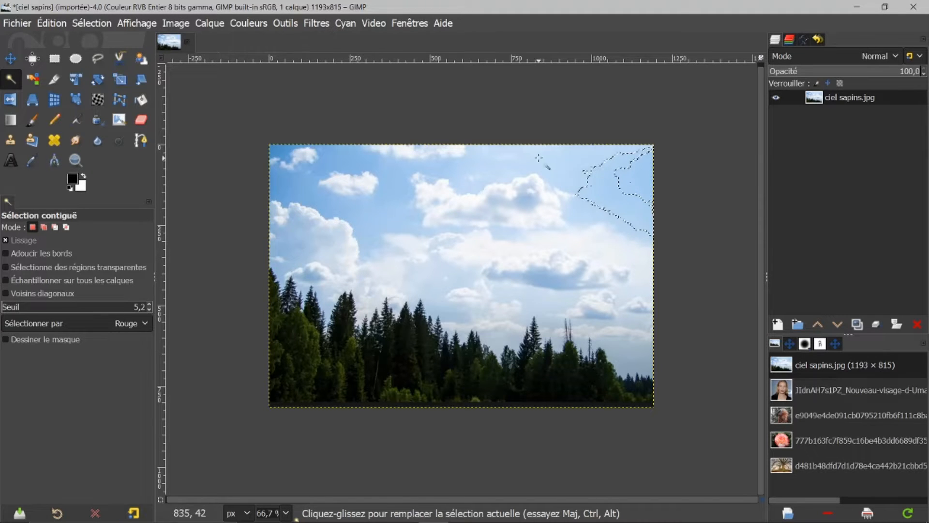
pyautogui.click(380, 201)
pyautogui.moveTo(380, 201); pyautogui.dragTo(380, 200)
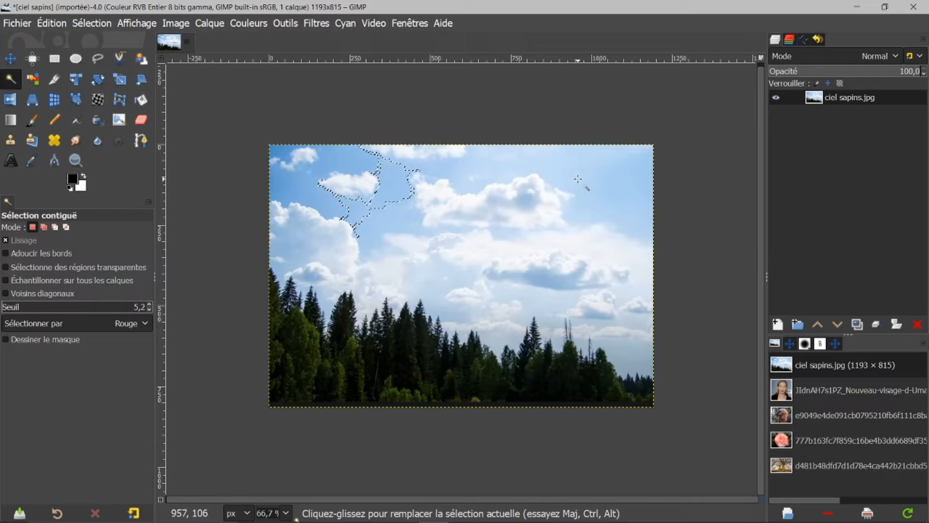
# Switch the selection mode to add and add the top-right, centre and left sky areas.
pyautogui.click(44, 227)
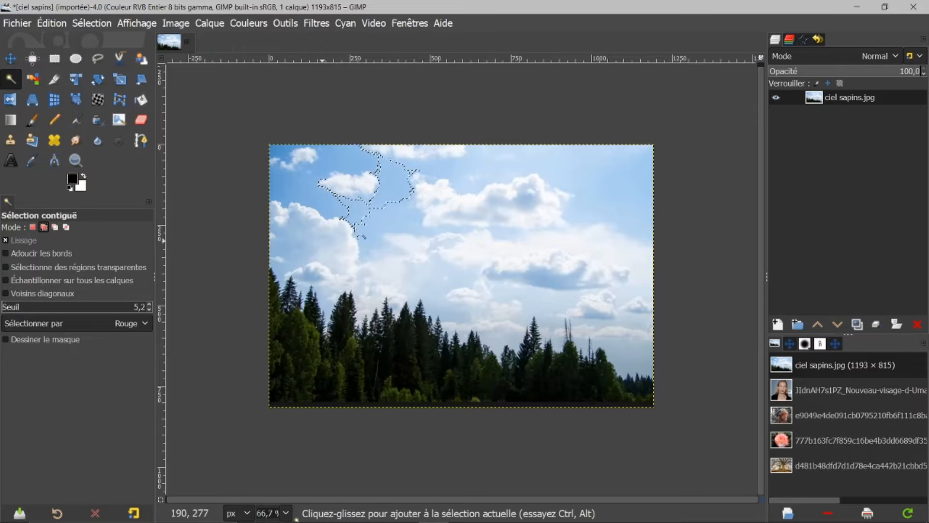
pyautogui.click(619, 170)
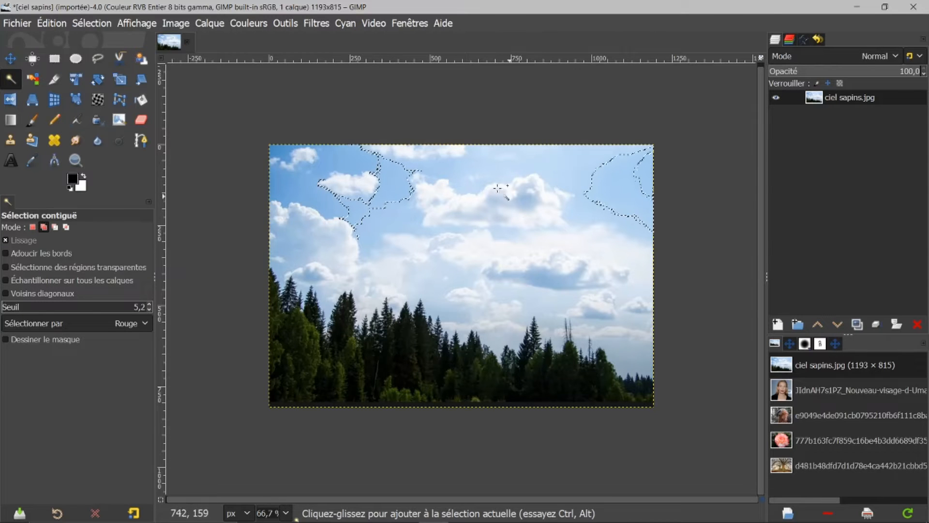
pyautogui.click(488, 166)
pyautogui.click(337, 162)
pyautogui.click(305, 224)
pyautogui.moveTo(305, 224); pyautogui.dragTo(302, 223)
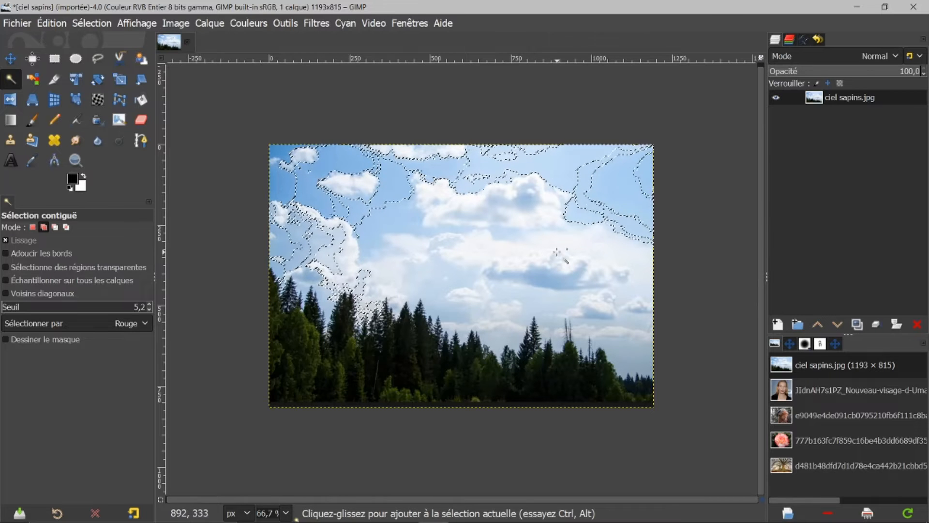
# Turn on the mask display and add more sky areas along the top of the image.
pyautogui.click(6, 340)
pyautogui.moveTo(630, 177); pyautogui.dragTo(633, 166)
pyautogui.click(561, 176)
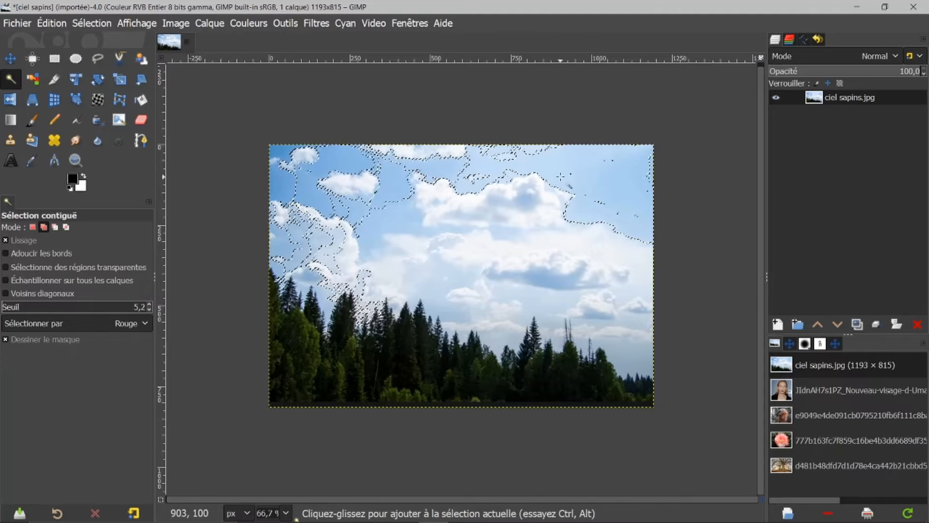
pyautogui.click(467, 157)
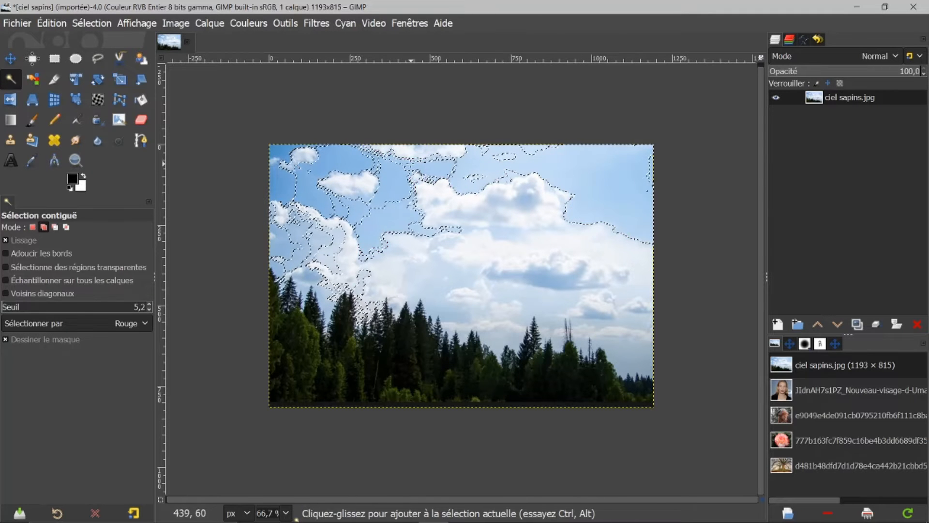
pyautogui.click(316, 170)
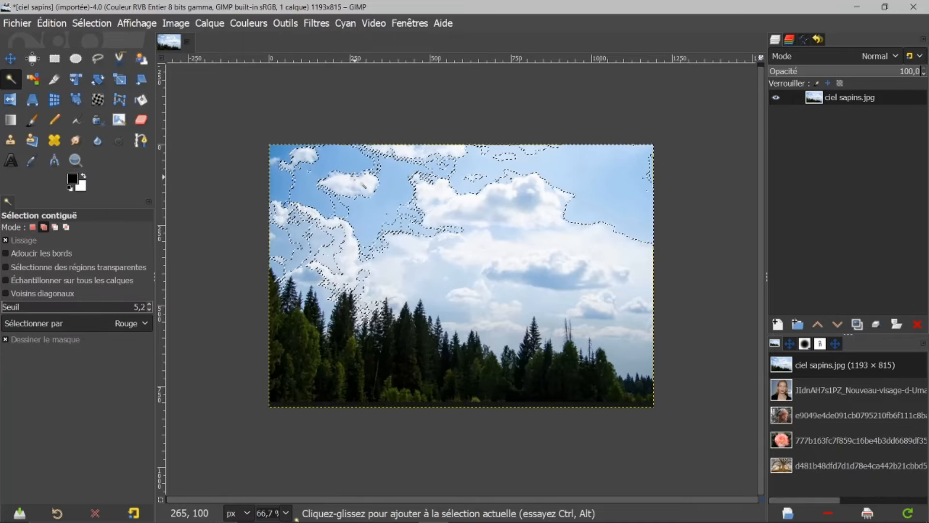
# Delete the selected sky, undo the deletion and clear the selection.
pyautogui.press('Delete')
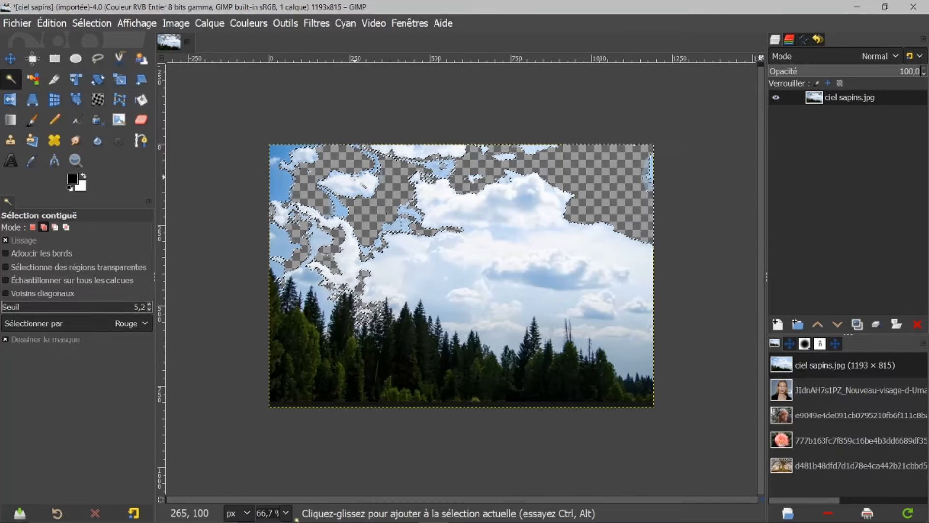
pyautogui.hotkey('ctrl', 'z')
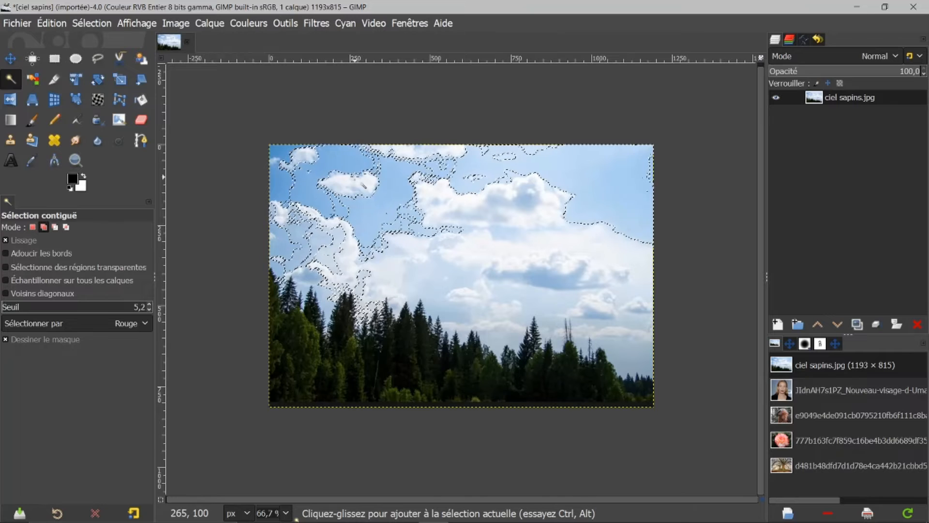
pyautogui.click(92, 24)
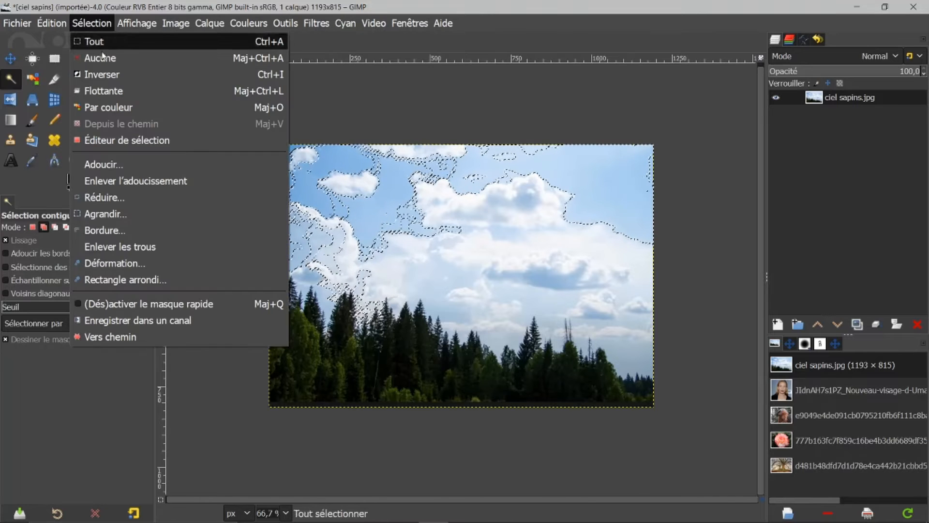
pyautogui.click(100, 58)
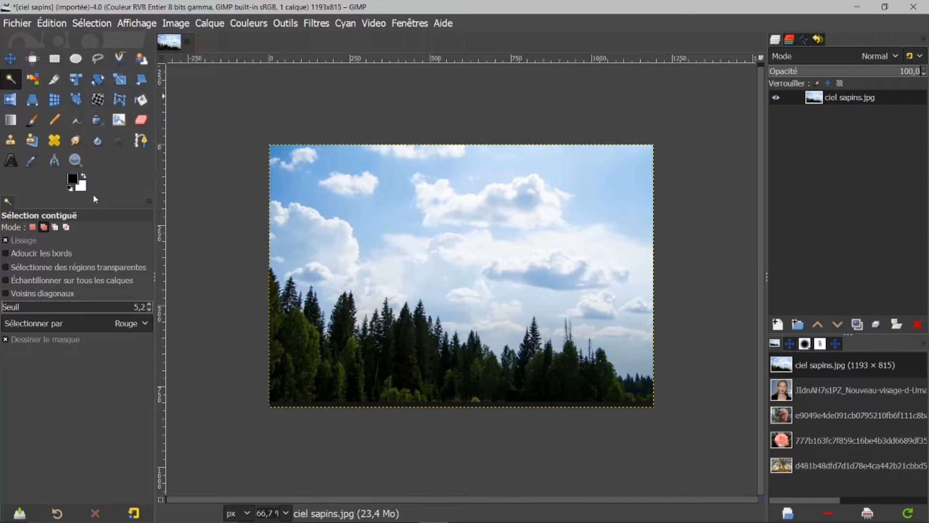
# Fuzzy-select the whole sky in replace mode, dragging to raise the threshold until the clouds are included.
pyautogui.click(32, 228)
pyautogui.moveTo(603, 168); pyautogui.dragTo(626, 179)
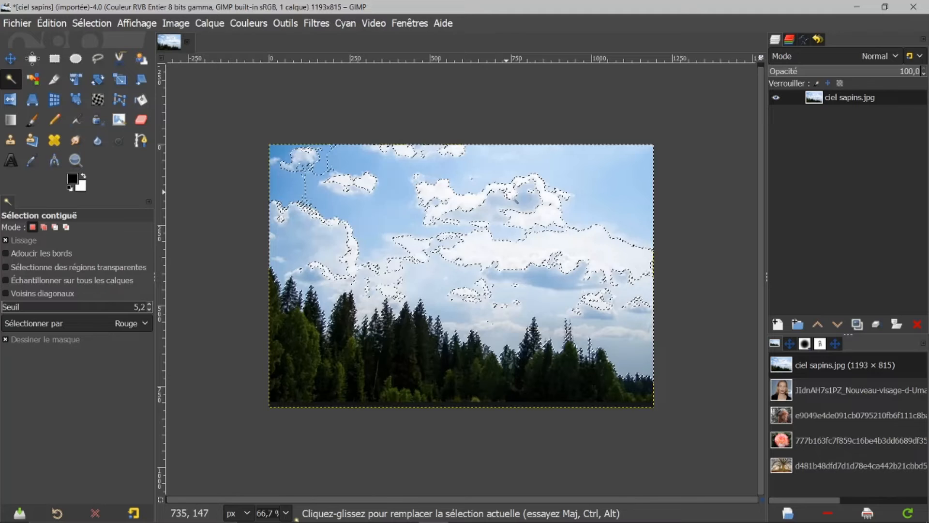
pyautogui.moveTo(457, 176); pyautogui.dragTo(461, 177)
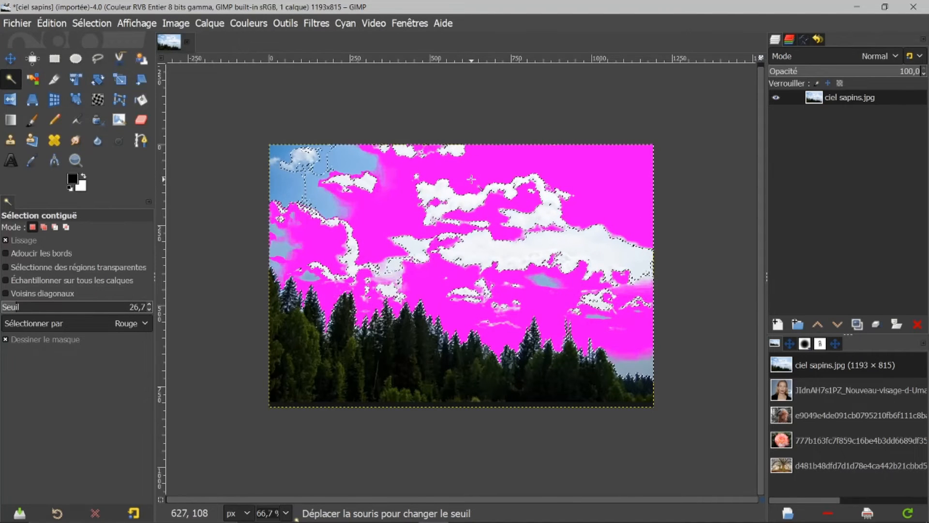
pyautogui.moveTo(473, 179); pyautogui.dragTo(479, 180)
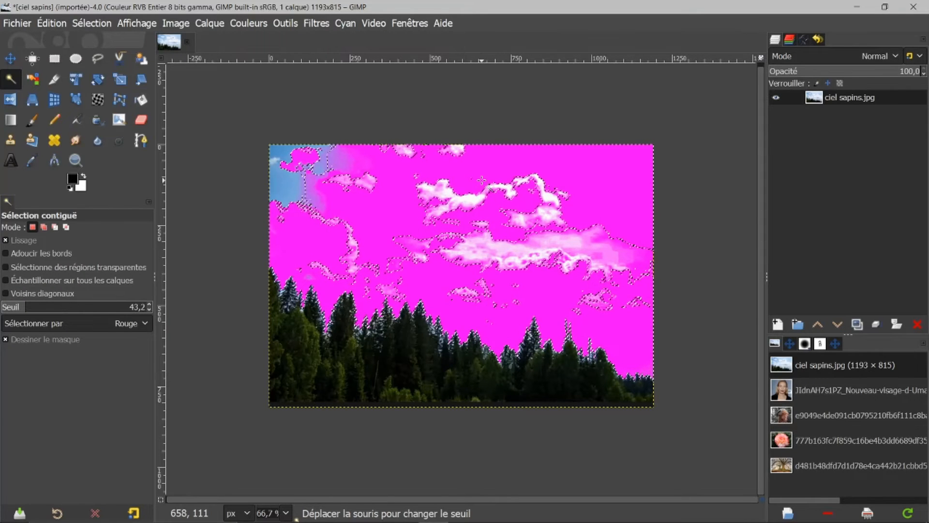
pyautogui.moveTo(483, 180); pyautogui.dragTo(519, 185)
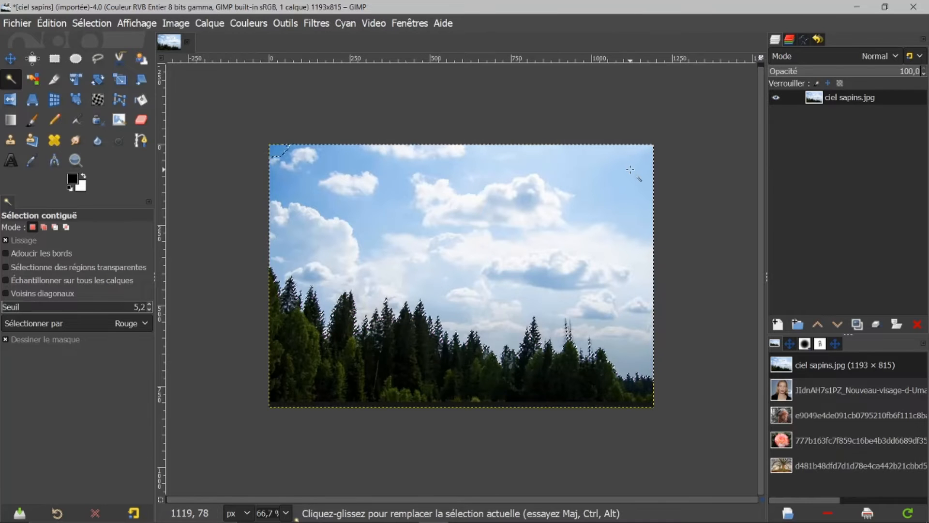
# Delete the selected sky and clear the selection.
pyautogui.press('Delete')
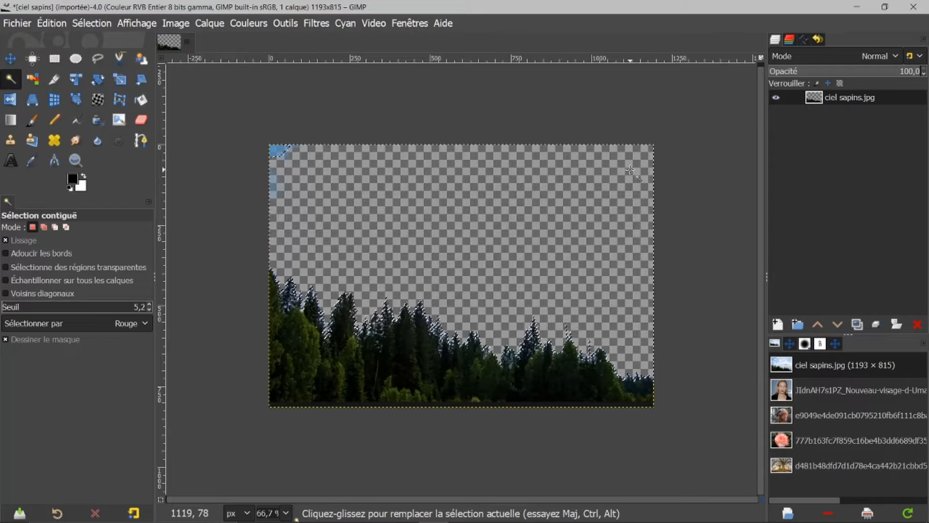
pyautogui.click(91, 23)
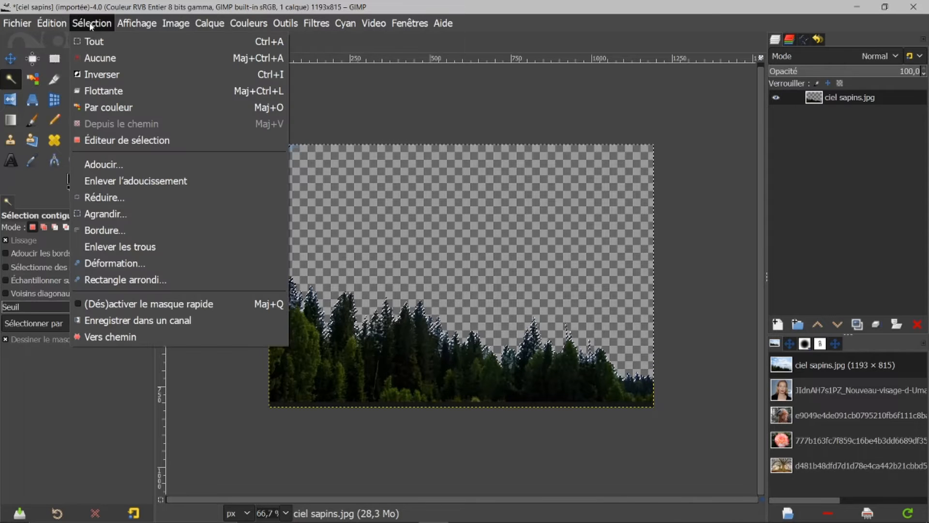
pyautogui.click(97, 58)
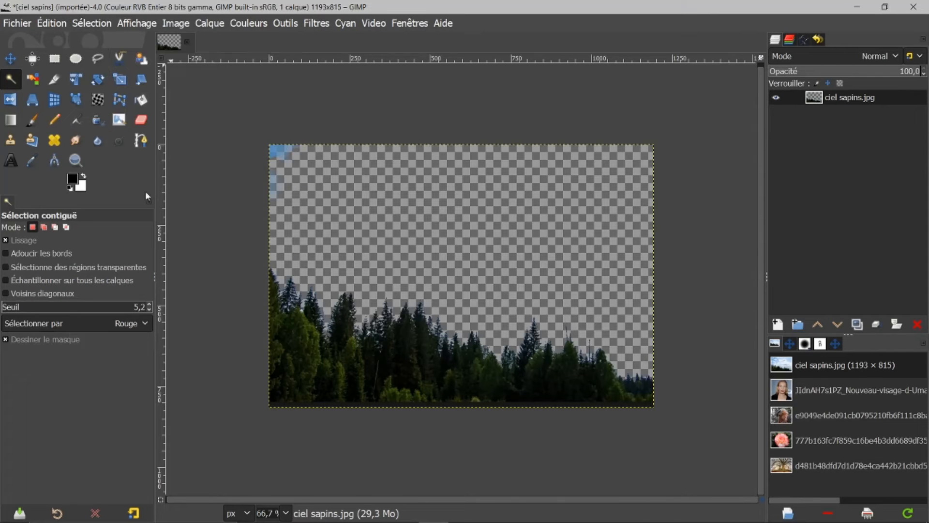
# Erase the leftover blue patch in the top-left corner with the Eraser.
pyautogui.click(141, 123)
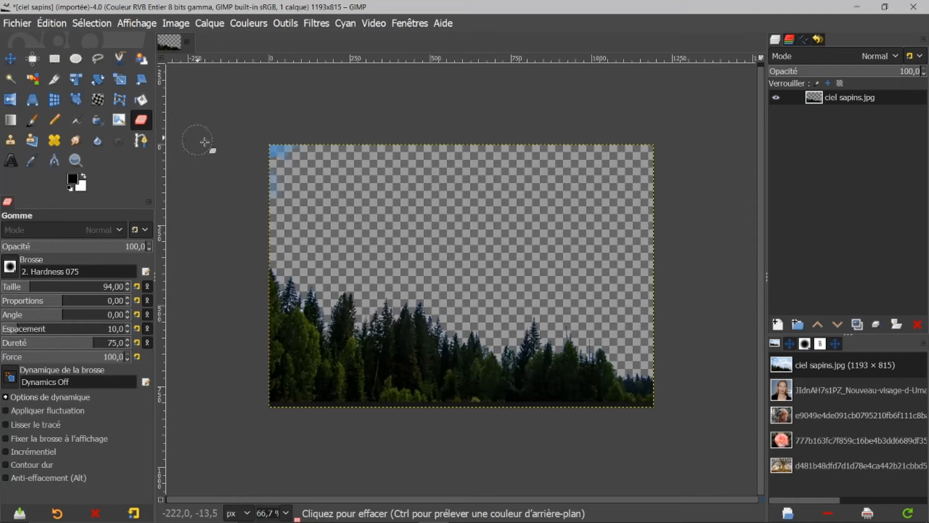
pyautogui.moveTo(247, 152); pyautogui.dragTo(296, 154)
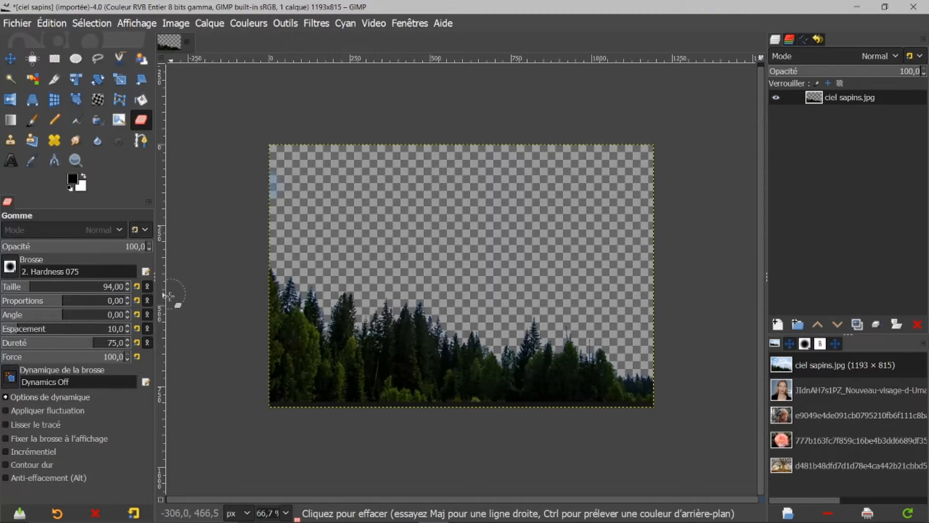
# Close the ciel sapins image, discarding its unsaved changes.
pyautogui.click(92, 23)
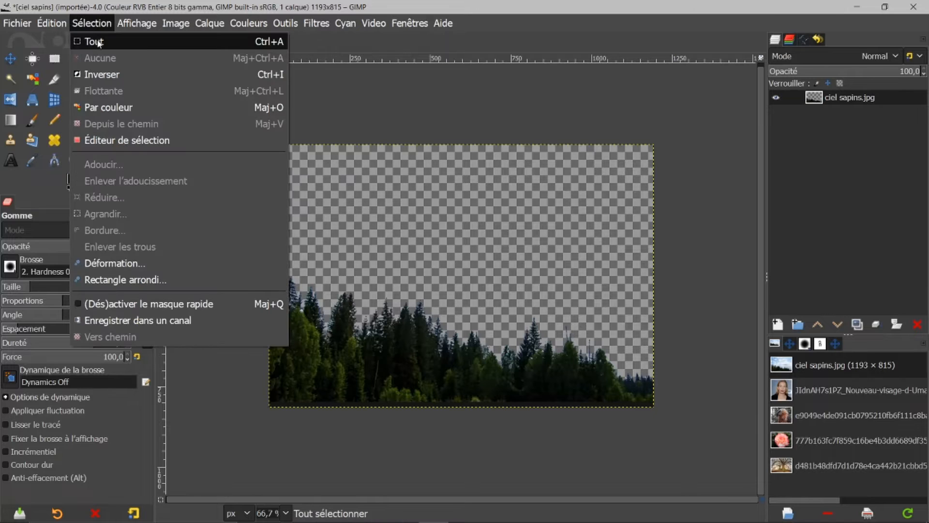
pyautogui.click(397, 105)
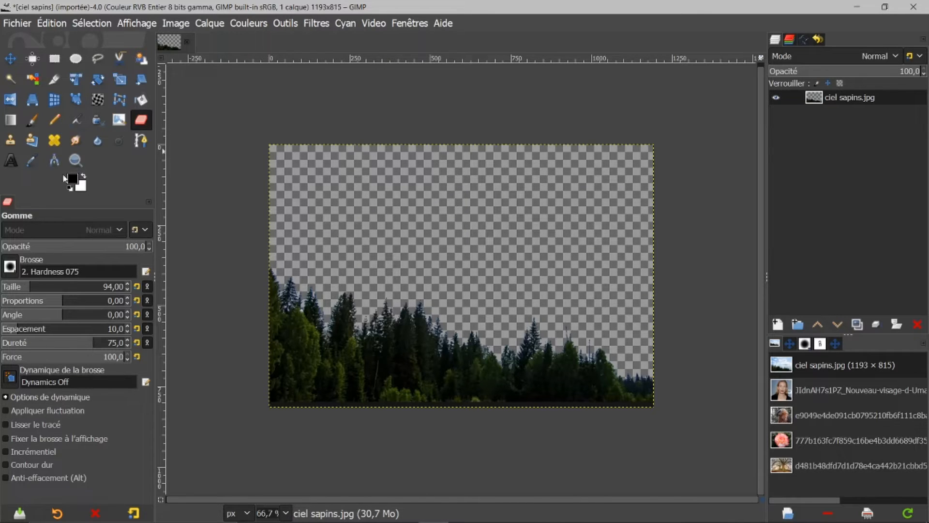
pyautogui.click(10, 79)
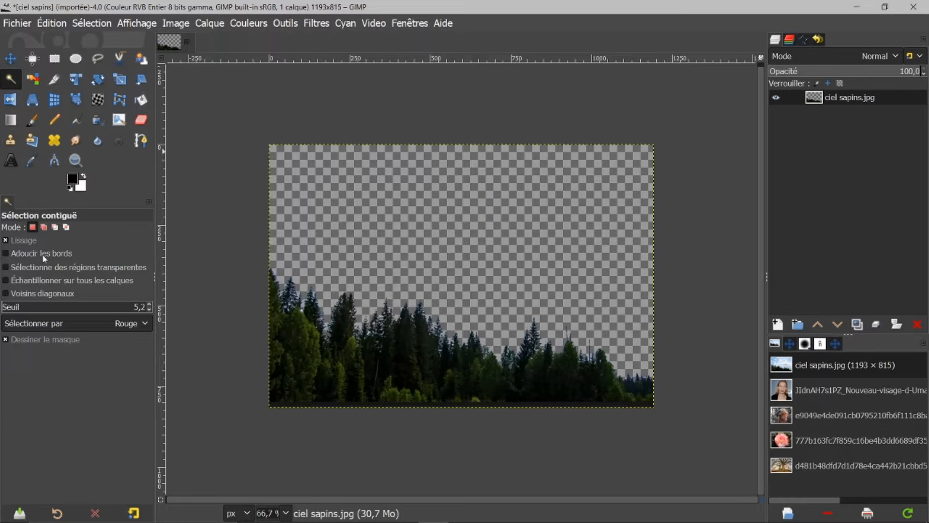
pyautogui.click(44, 227)
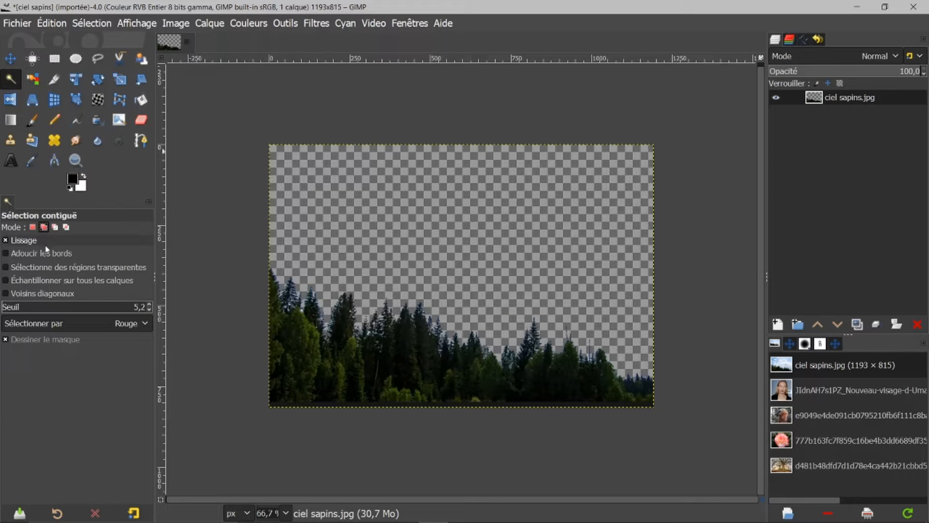
pyautogui.click(33, 228)
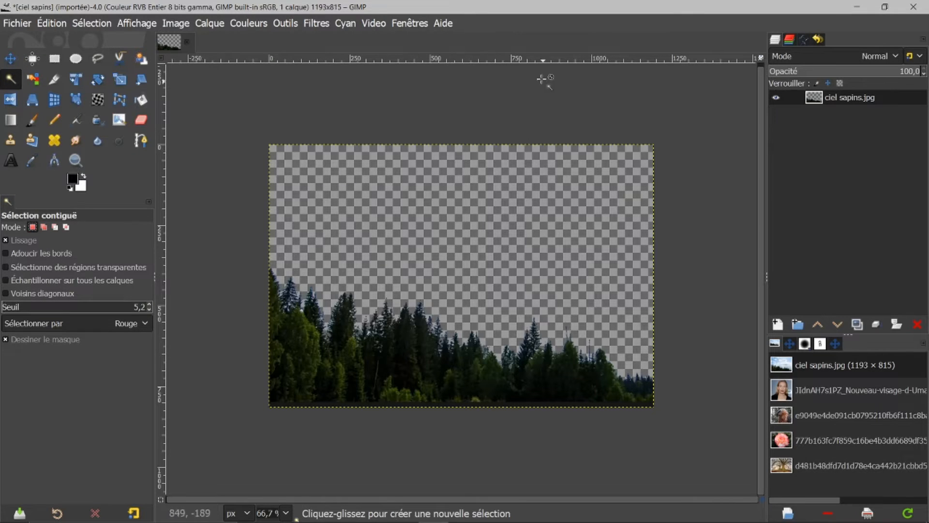
pyautogui.click(188, 42)
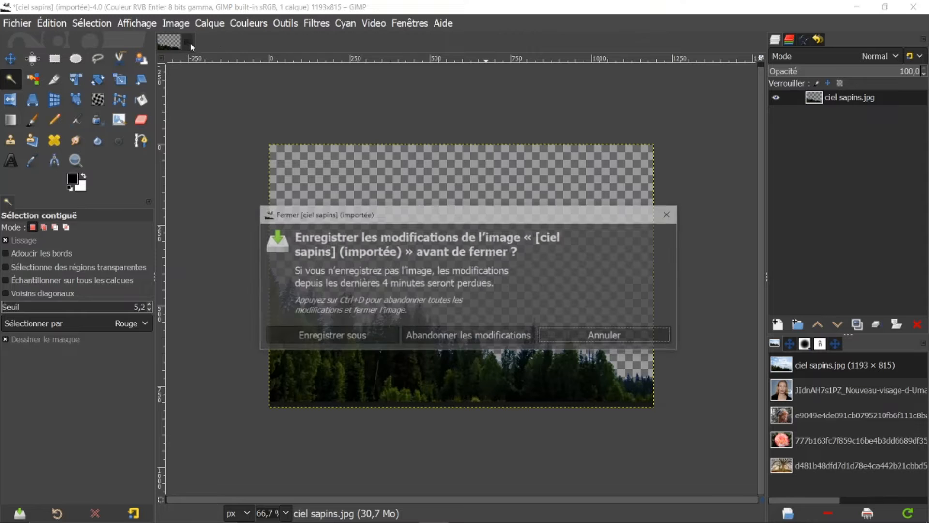
pyautogui.click(483, 335)
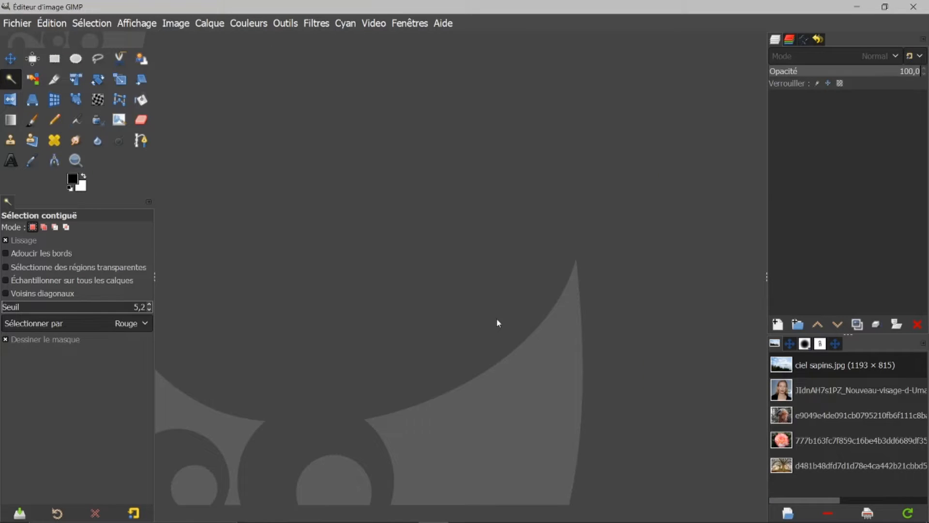
# Open the Uma Thurman portrait image from the images list for editing.
pyautogui.click(783, 395)
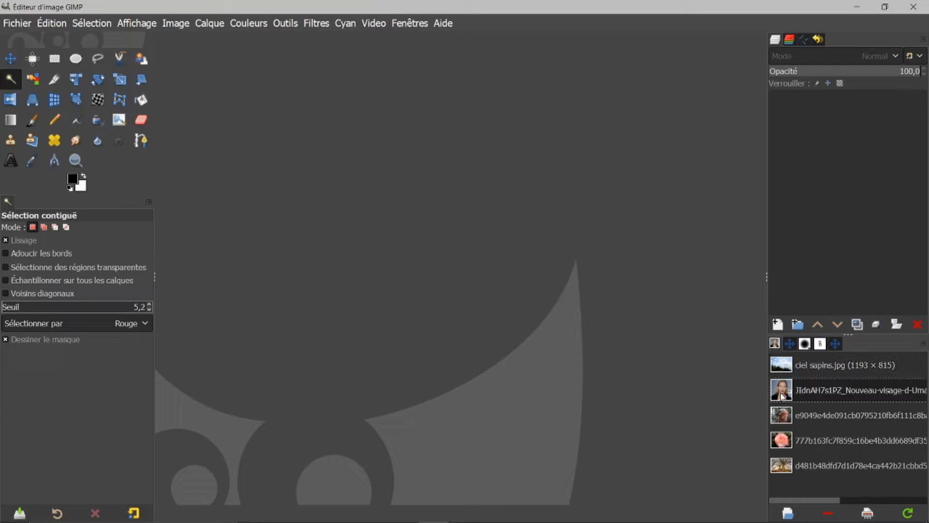
pyautogui.doubleClick(783, 395)
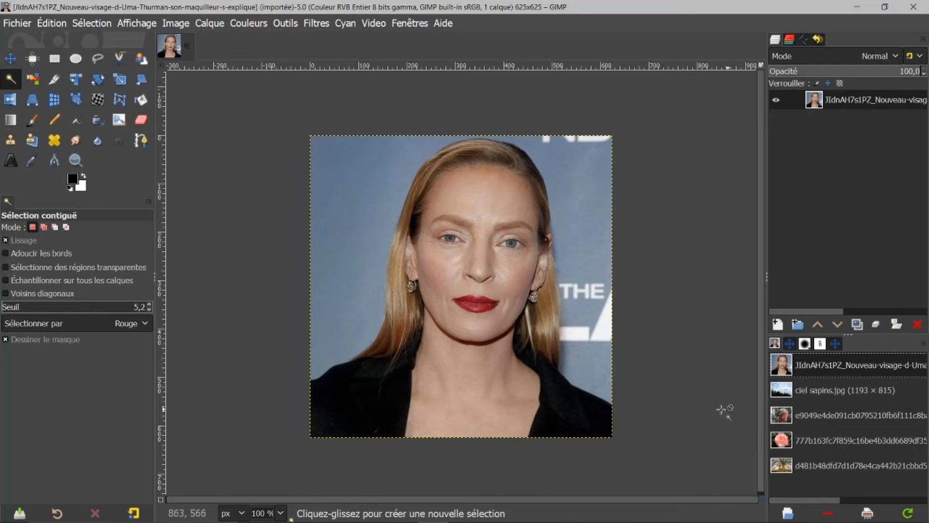
pyautogui.keyDown('ctrl'); pyautogui.scroll(1, 596, 369); pyautogui.keyUp('ctrl')
pyautogui.keyDown('ctrl'); pyautogui.scroll(1, 595, 369); pyautogui.keyUp('ctrl')
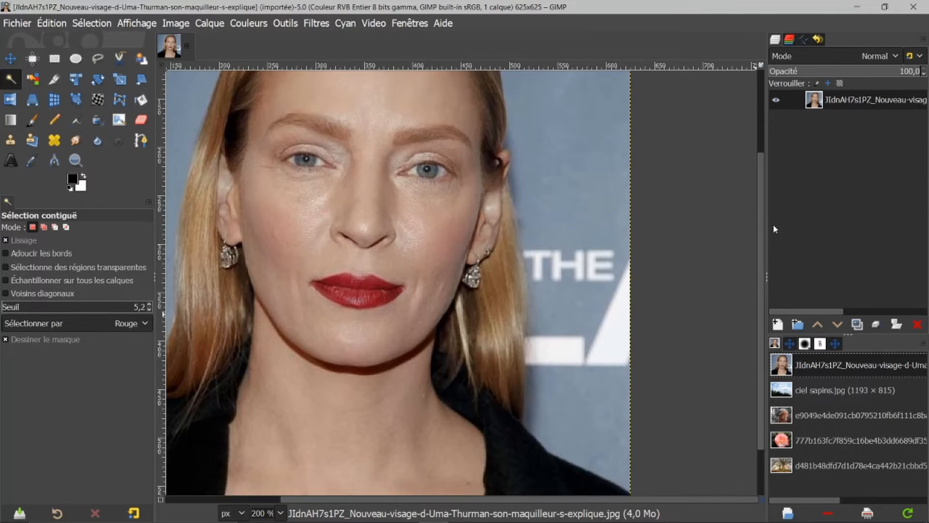
pyautogui.scroll(4, 760, 218)
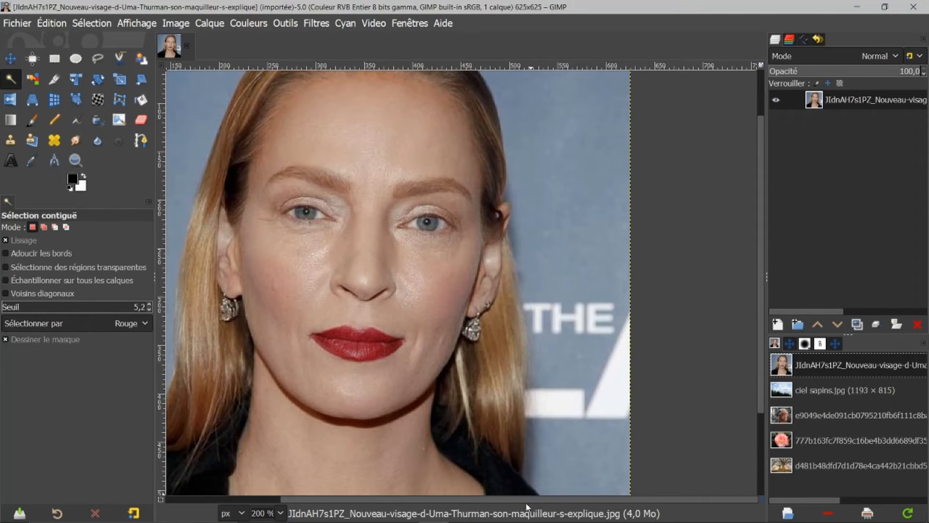
pyautogui.moveTo(525, 497); pyautogui.dragTo(456, 497)
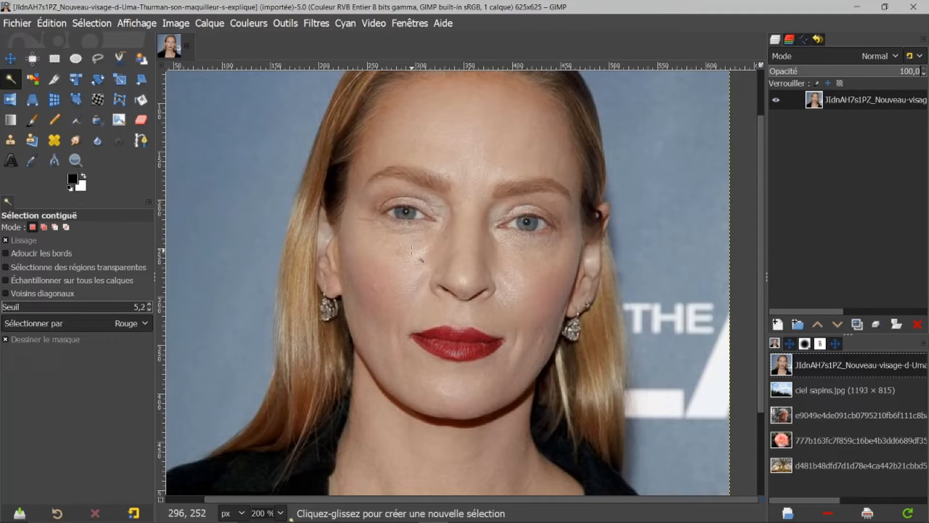
# Start a path with the Paths tool, placing curved nodes up the left edge of the hair toward the forehead.
pyautogui.click(144, 142)
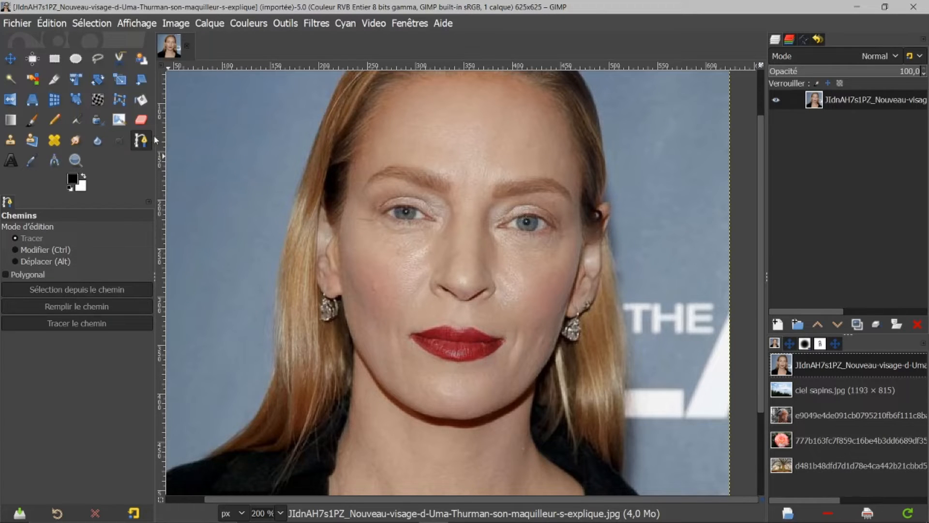
pyautogui.click(276, 306)
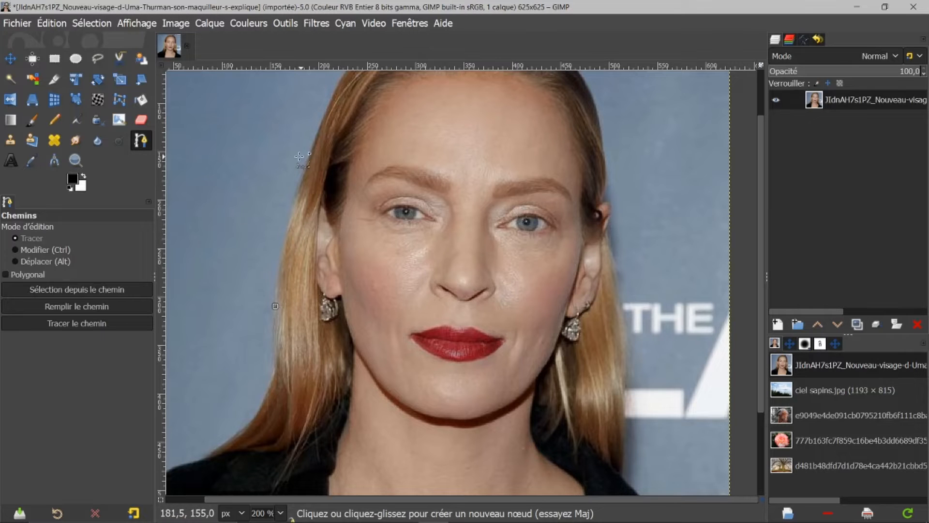
pyautogui.click(294, 203)
pyautogui.moveTo(294, 202)
pyautogui.mouseDown()
pyautogui.moveTo(340, 185)
pyautogui.moveTo(304, 188)
pyautogui.moveTo(333, 183)
pyautogui.moveTo(308, 181)
pyautogui.mouseUp()
pyautogui.moveTo(308, 181); pyautogui.dragTo(254, 165)
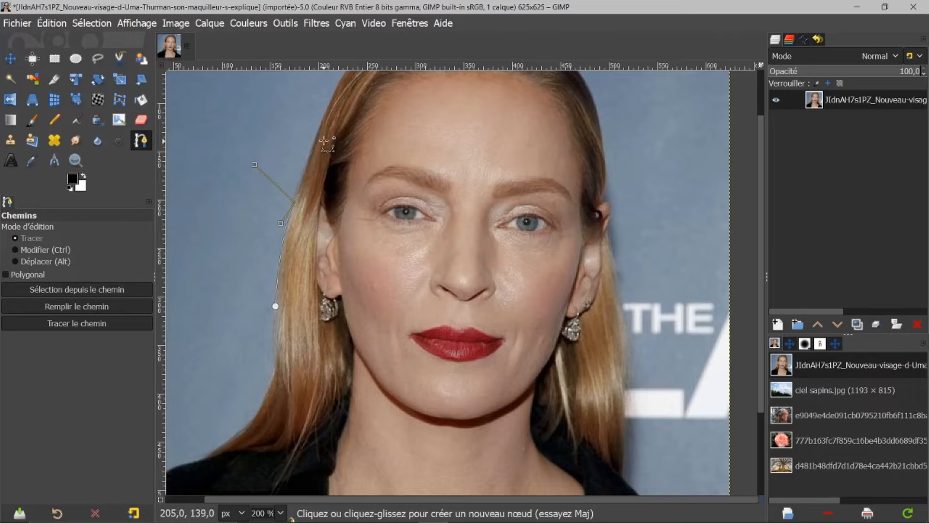
pyautogui.moveTo(320, 141); pyautogui.dragTo(302, 155)
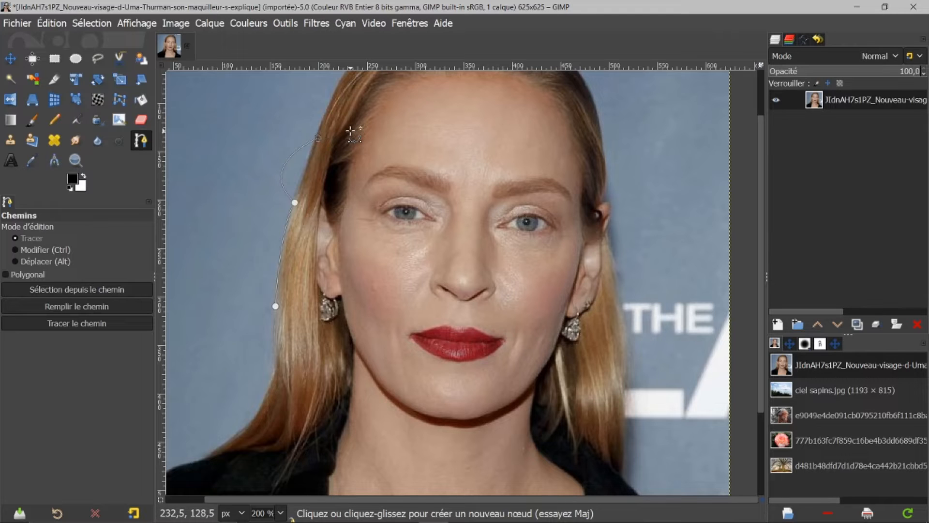
pyautogui.hotkey('ctrl', 'z')
pyautogui.moveTo(256, 165); pyautogui.dragTo(306, 157)
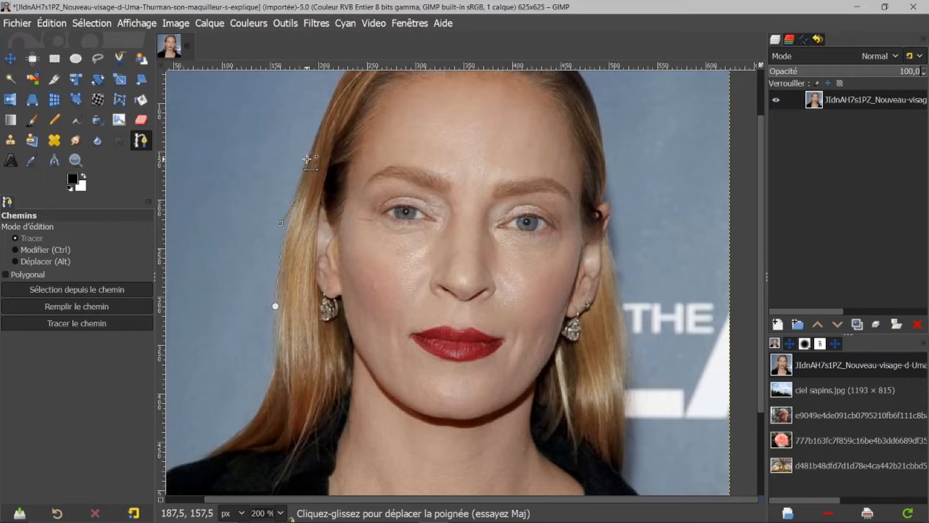
pyautogui.click(324, 119)
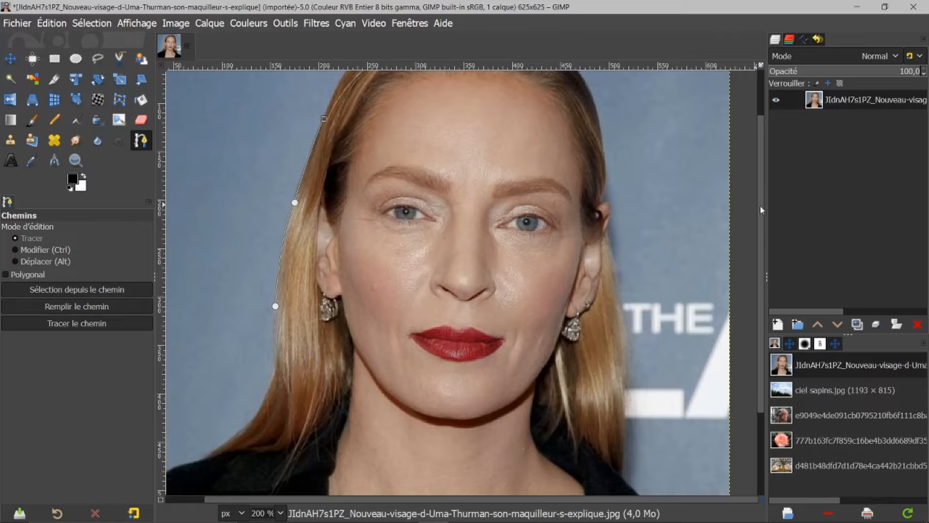
# Extend the path with more nodes along the hair over the top of the head.
pyautogui.scroll(1, 767, 191)
pyautogui.scroll(2, 767, 191)
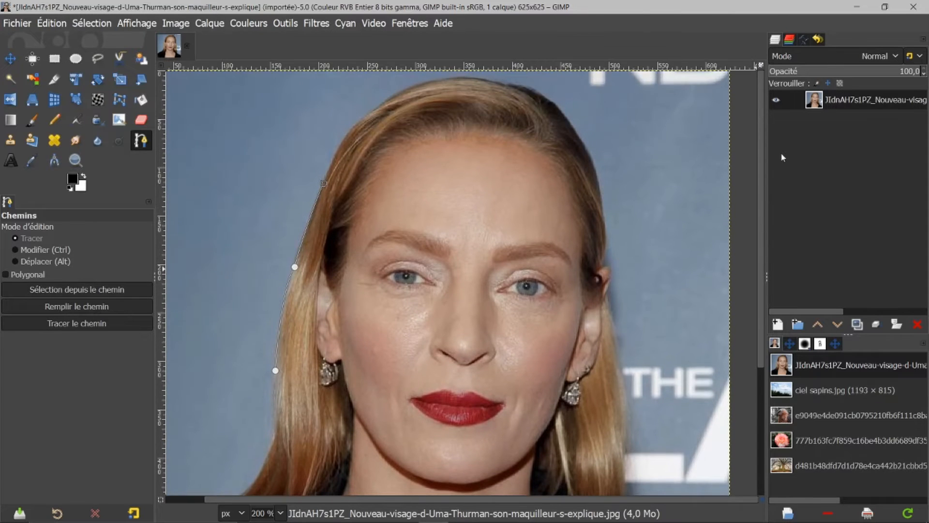
pyautogui.click(336, 150)
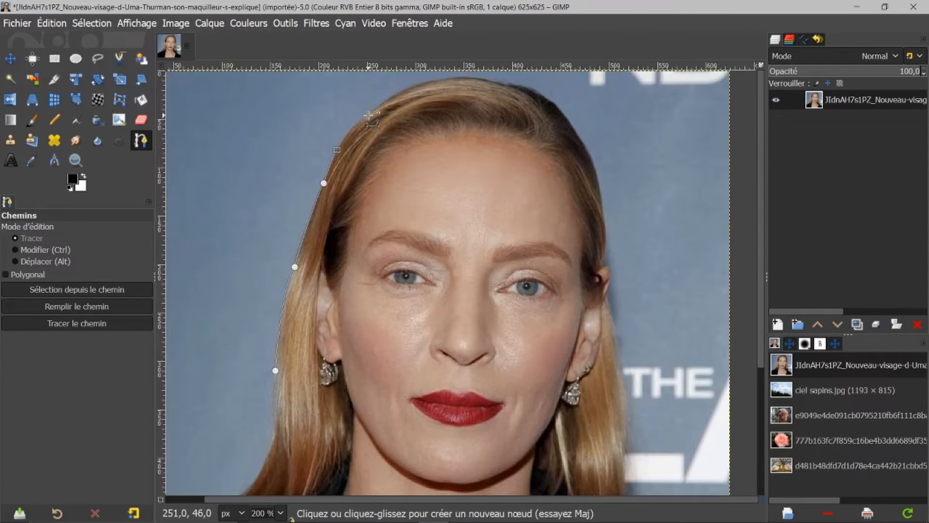
pyautogui.moveTo(372, 115); pyautogui.dragTo(391, 111)
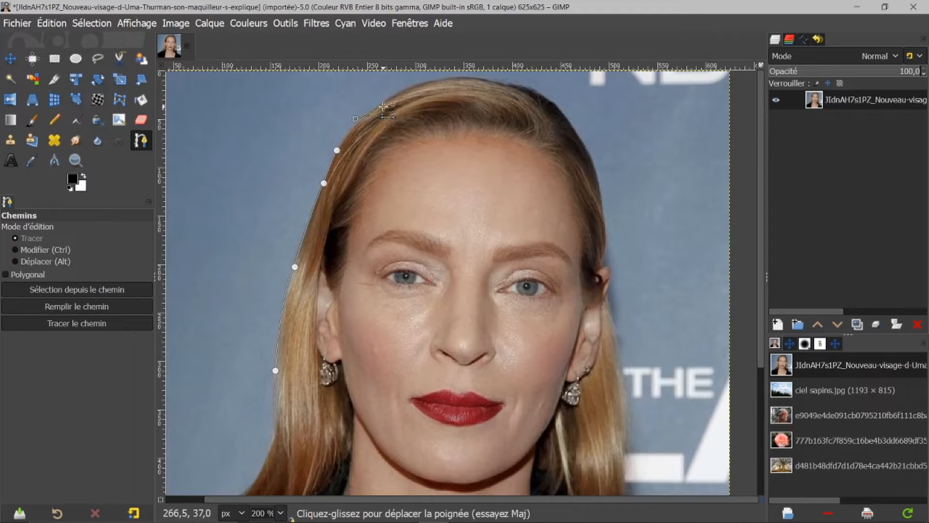
pyautogui.click(405, 90)
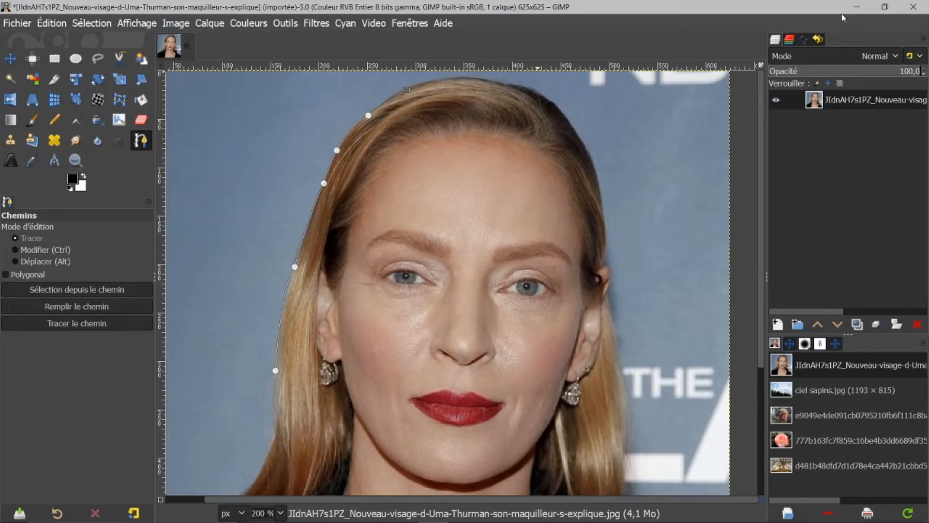
# Add nodes further down the hair's left edge beside the earring.
pyautogui.moveTo(761, 243); pyautogui.dragTo(736, 332)
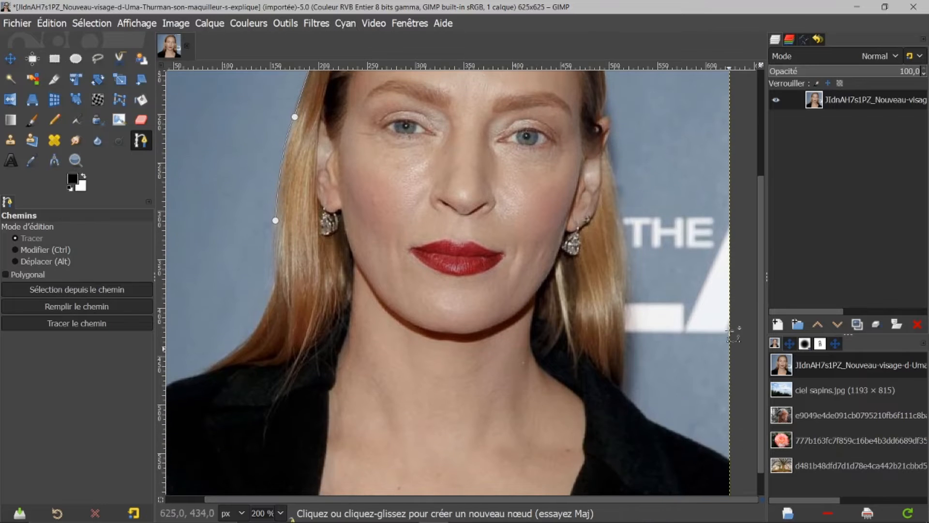
pyautogui.click(275, 289)
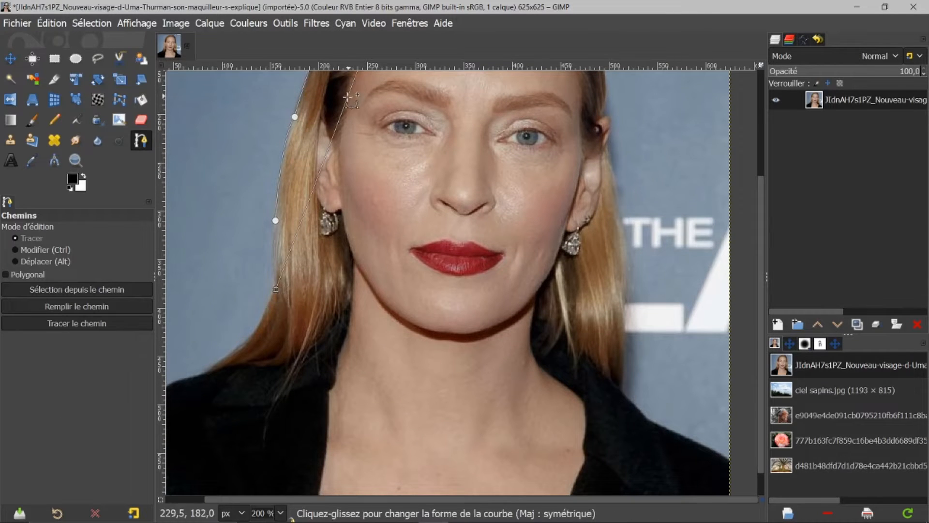
pyautogui.moveTo(761, 223); pyautogui.dragTo(797, 118)
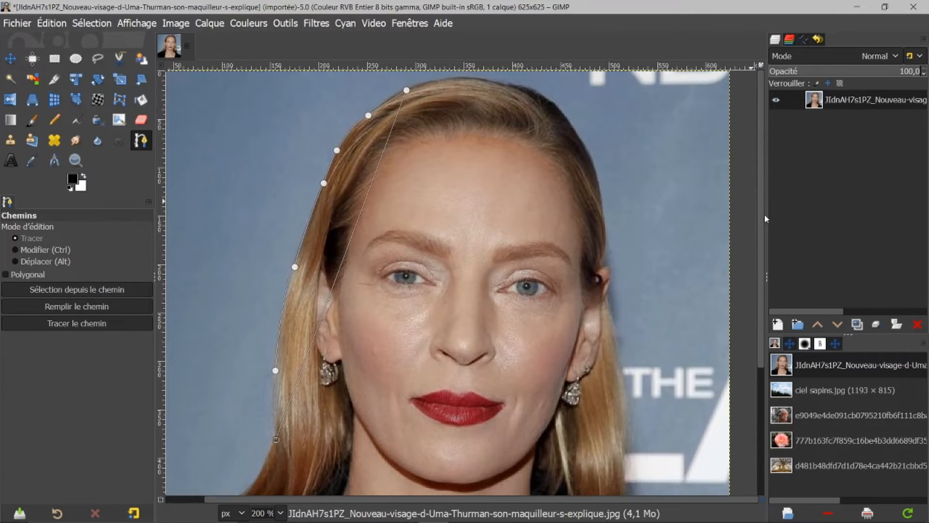
pyautogui.moveTo(760, 225); pyautogui.dragTo(759, 295)
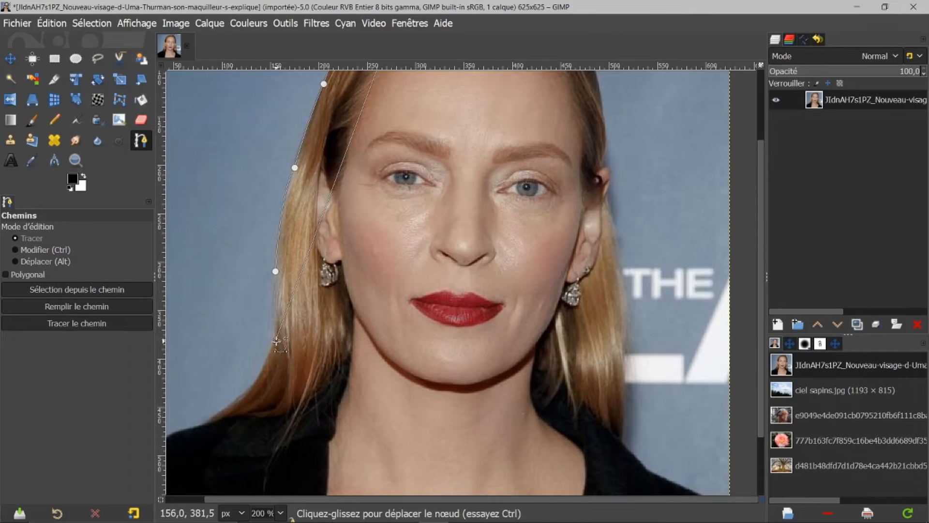
pyautogui.click(276, 293)
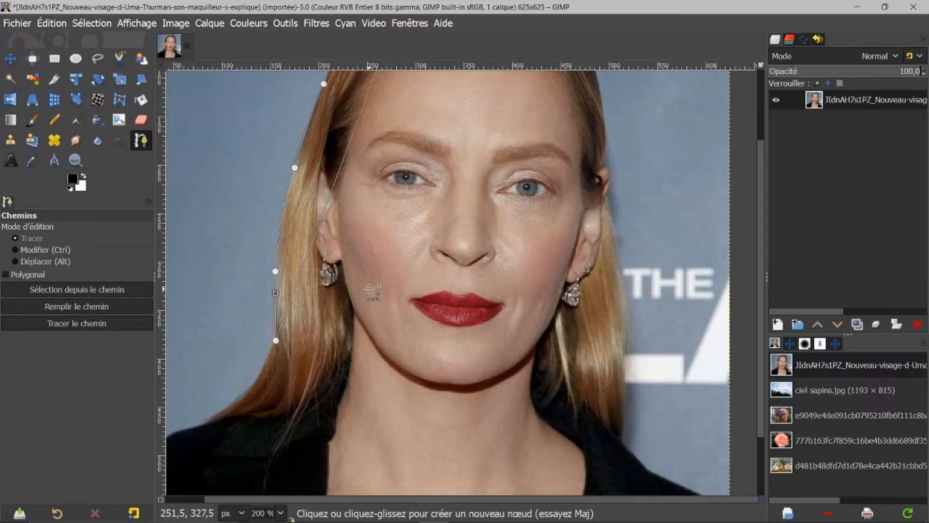
# Create a selection from the path, then remove the selection.
pyautogui.press('ctrl')
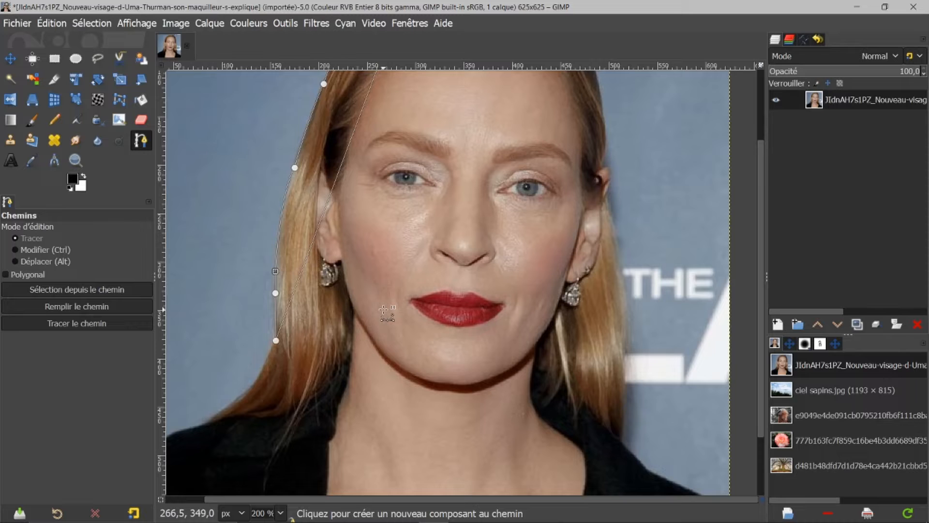
pyautogui.hotkey('shift', 'v')
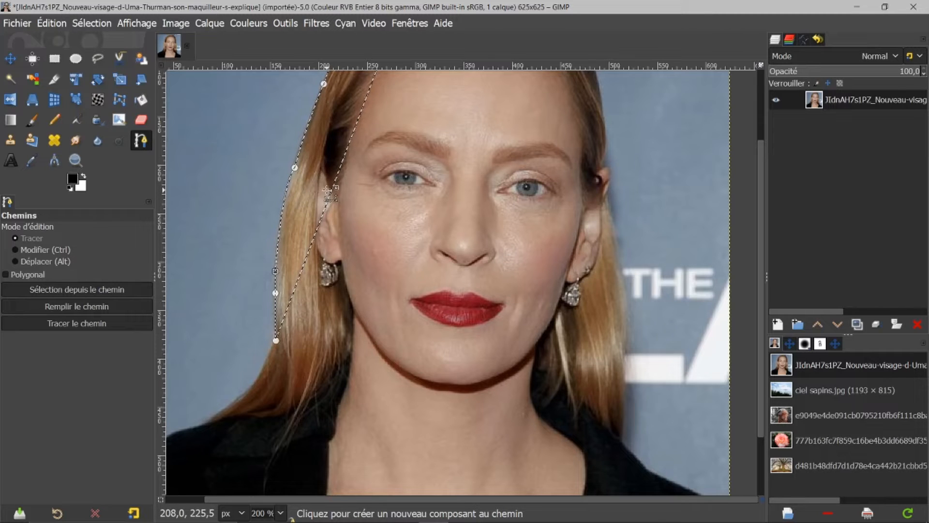
pyautogui.click(94, 24)
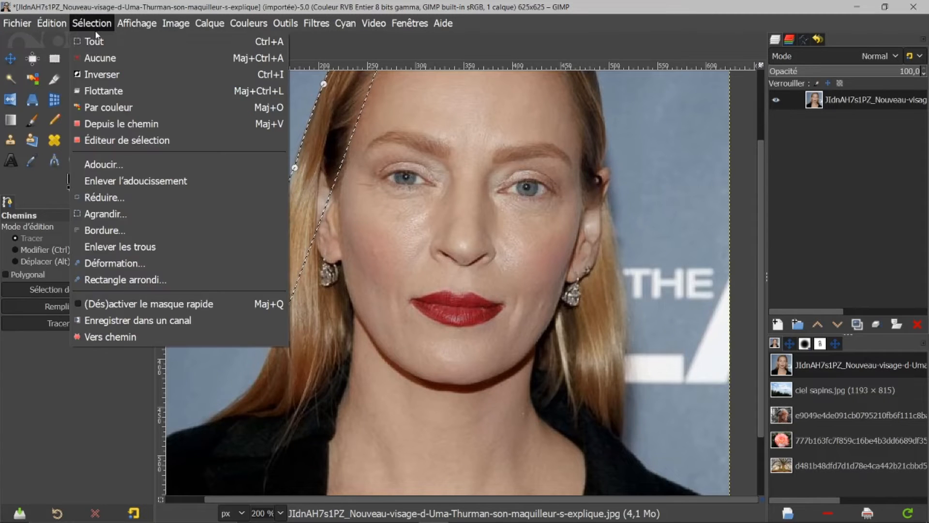
pyautogui.click(92, 58)
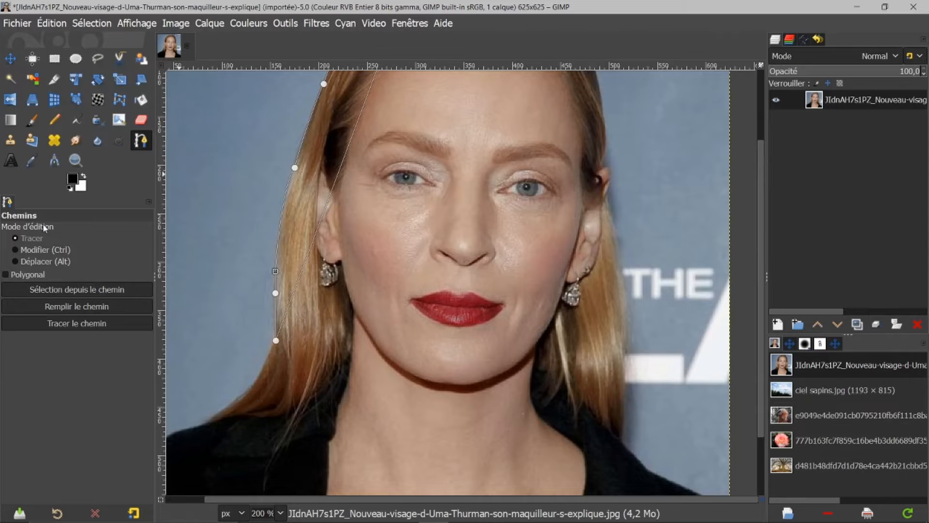
# Reshape the path curve along the upper left hair by dragging its handles, undoing the last handle drag.
pyautogui.click(310, 125)
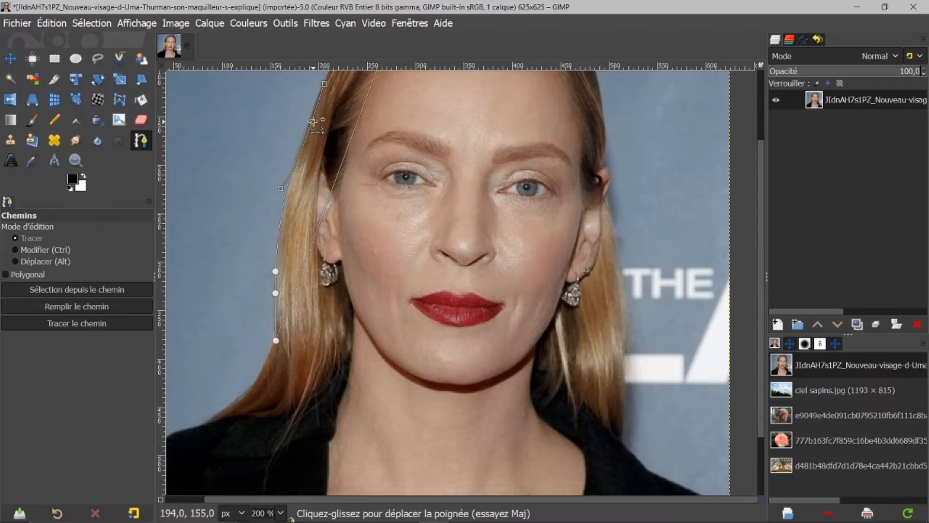
pyautogui.moveTo(312, 120); pyautogui.dragTo(294, 106)
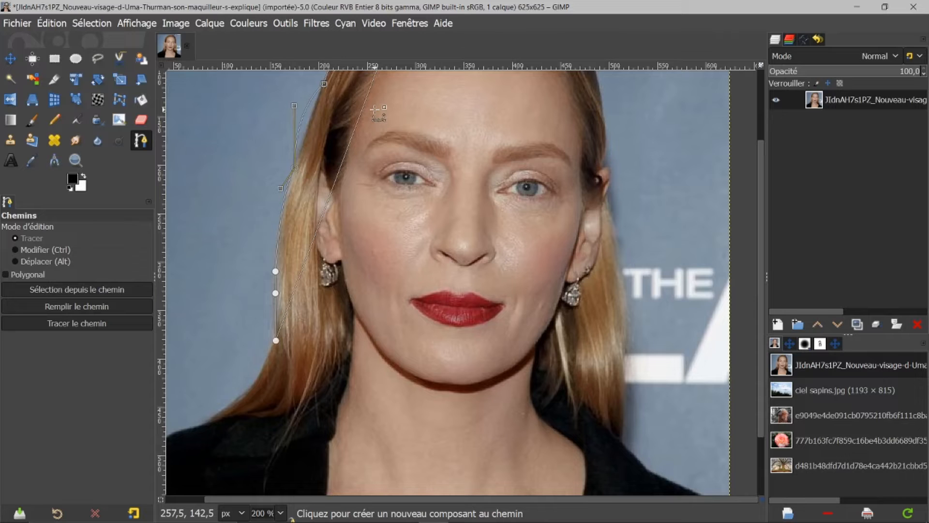
pyautogui.moveTo(300, 109); pyautogui.dragTo(281, 109)
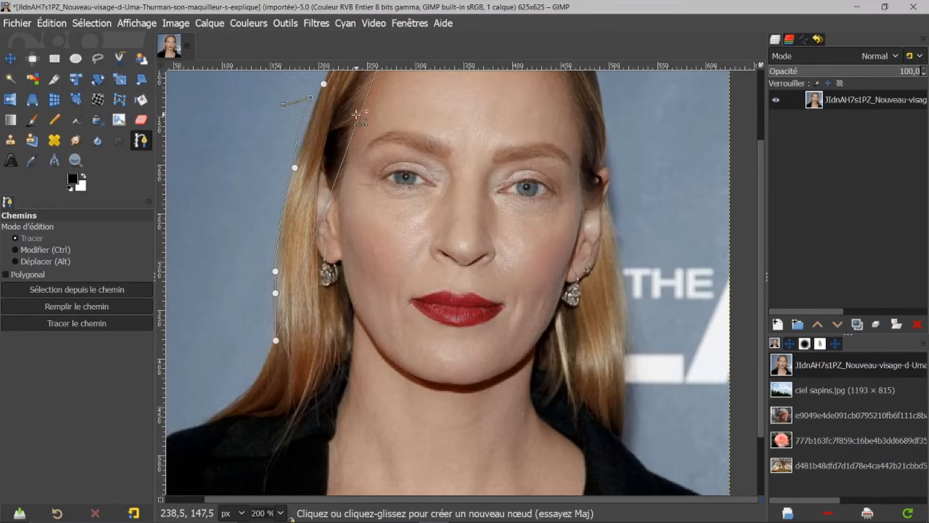
pyautogui.hotkey('ctrl', 'z')
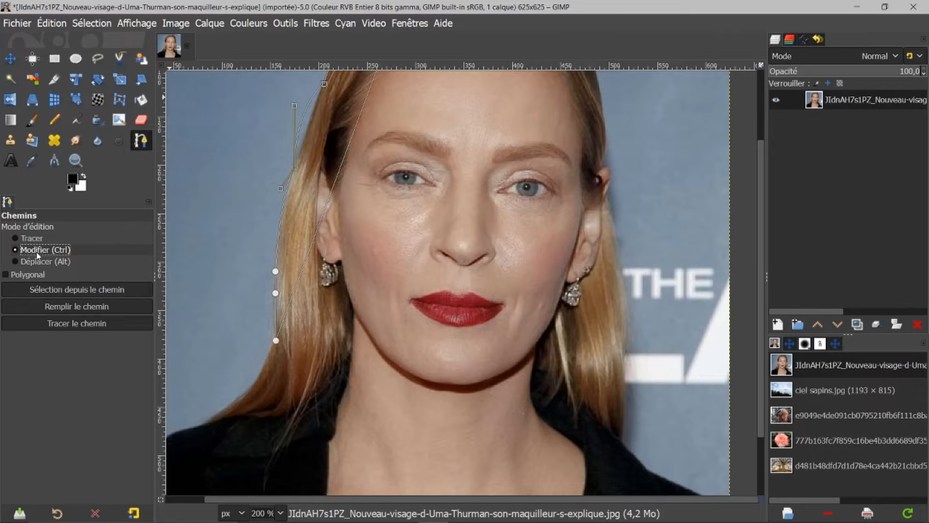
# Turn the adjusted hair path into a selection, then deselect everything.
pyautogui.click(280, 236)
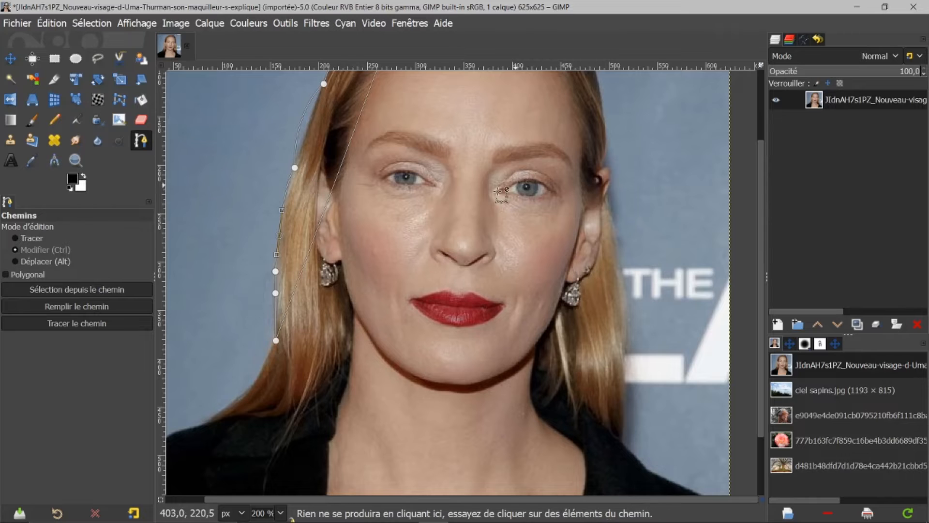
pyautogui.click(275, 271)
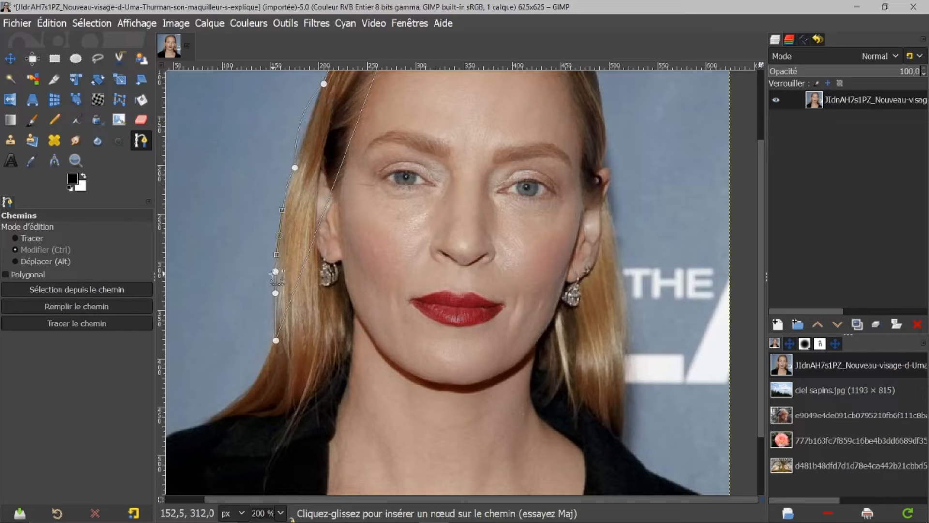
pyautogui.hotkey('shift', 'v')
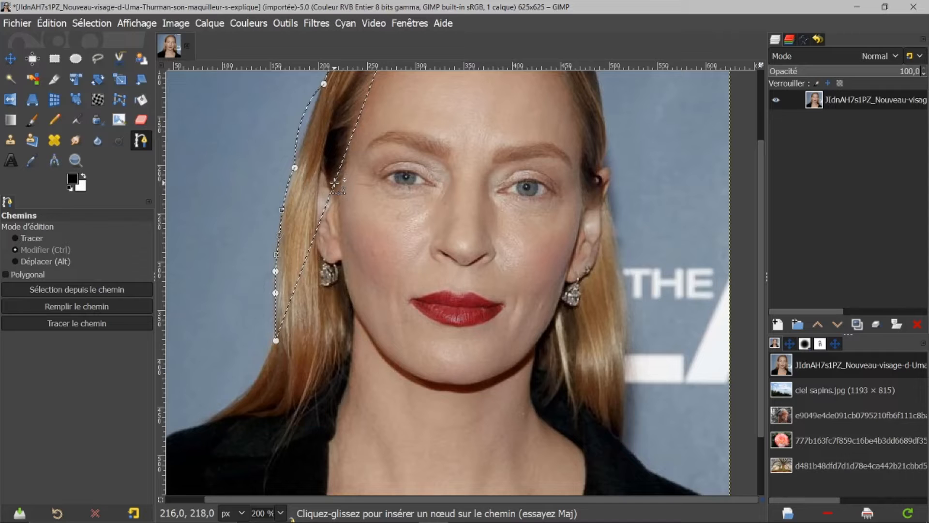
pyautogui.click(80, 23)
pyautogui.click(98, 59)
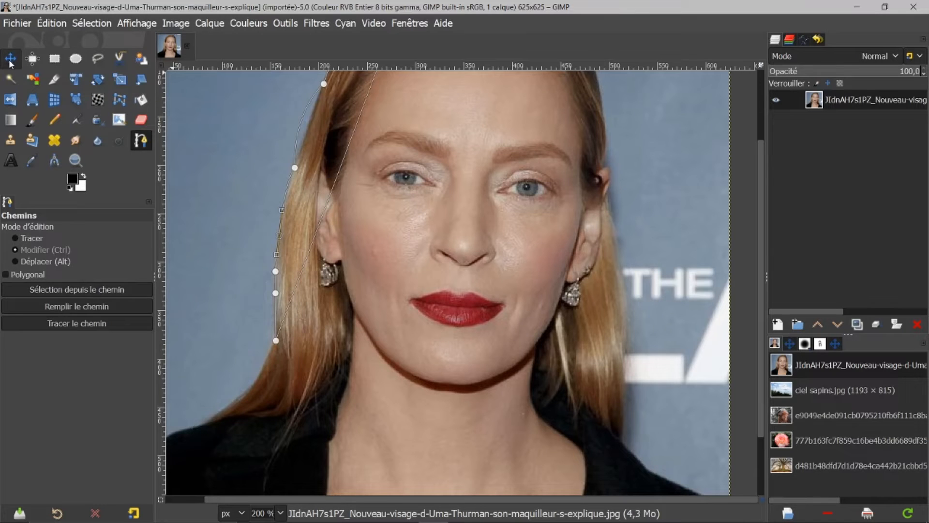
# With Scissors Select, place points down the right edge of the hair from the crown to the ear.
pyautogui.click(11, 59)
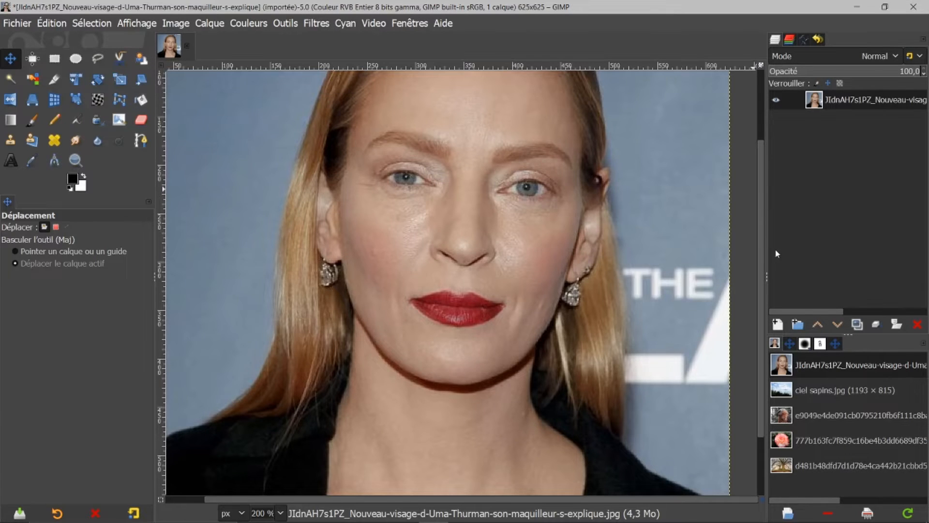
pyautogui.moveTo(763, 245); pyautogui.dragTo(777, 162)
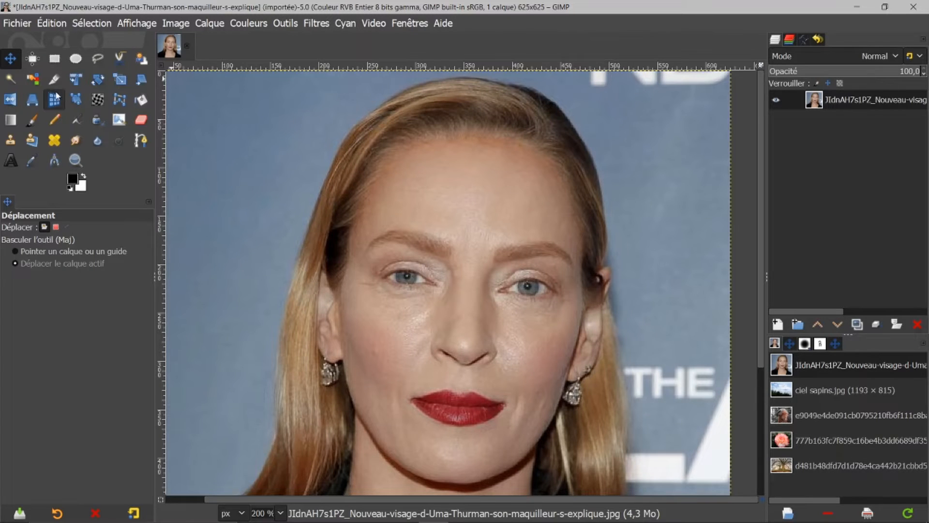
pyautogui.click(119, 59)
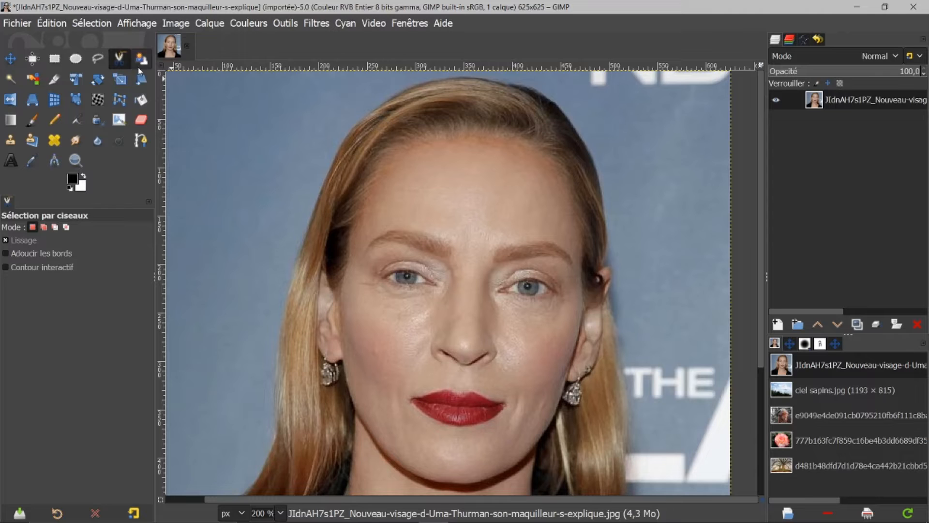
pyautogui.click(571, 122)
pyautogui.click(581, 135)
pyautogui.click(588, 152)
pyautogui.click(594, 173)
pyautogui.click(601, 191)
pyautogui.click(603, 213)
pyautogui.click(605, 228)
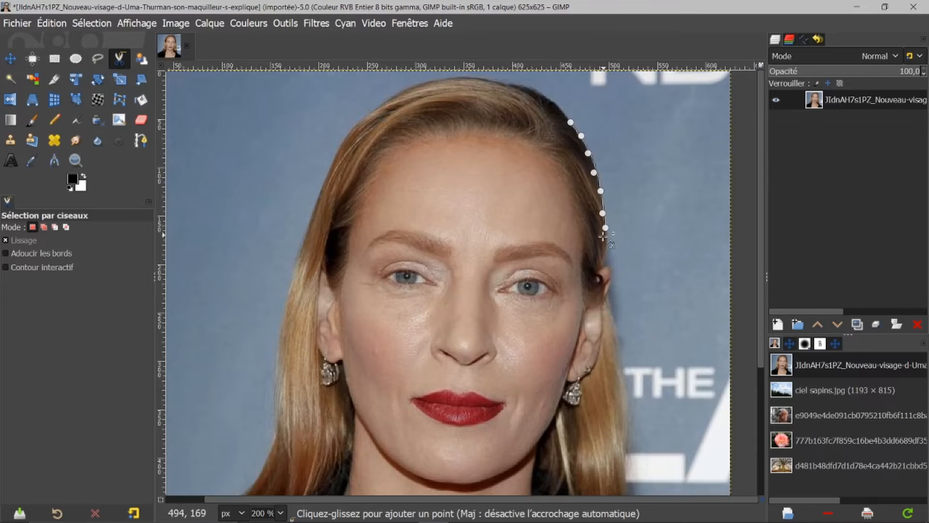
pyautogui.click(607, 250)
pyautogui.click(602, 268)
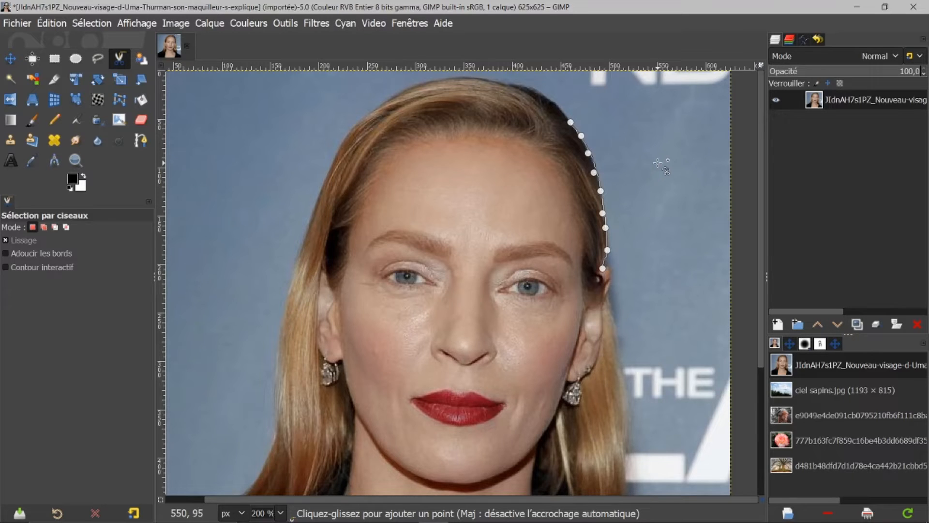
# Continue the scissors points down the hair's right edge past the earring to the shoulder.
pyautogui.click(607, 322)
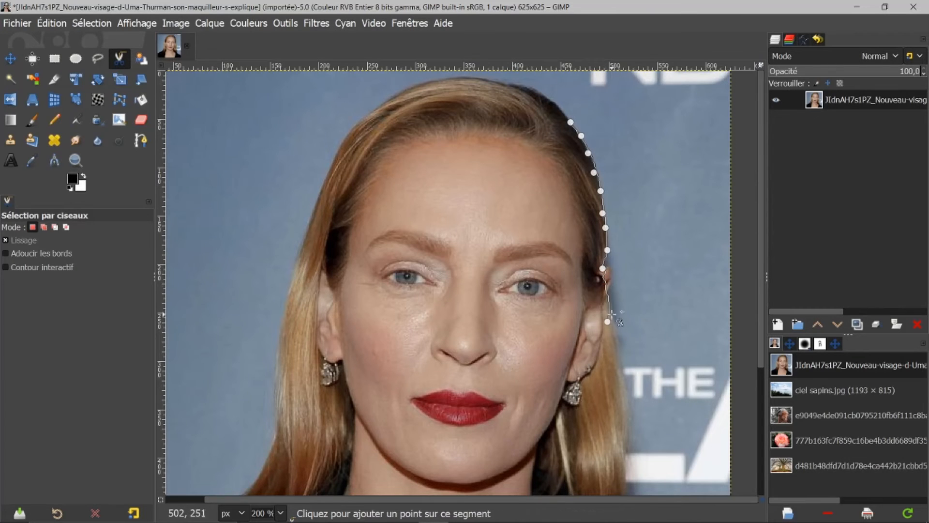
pyautogui.click(619, 346)
pyautogui.click(620, 369)
pyautogui.click(623, 391)
pyautogui.click(624, 410)
pyautogui.click(625, 430)
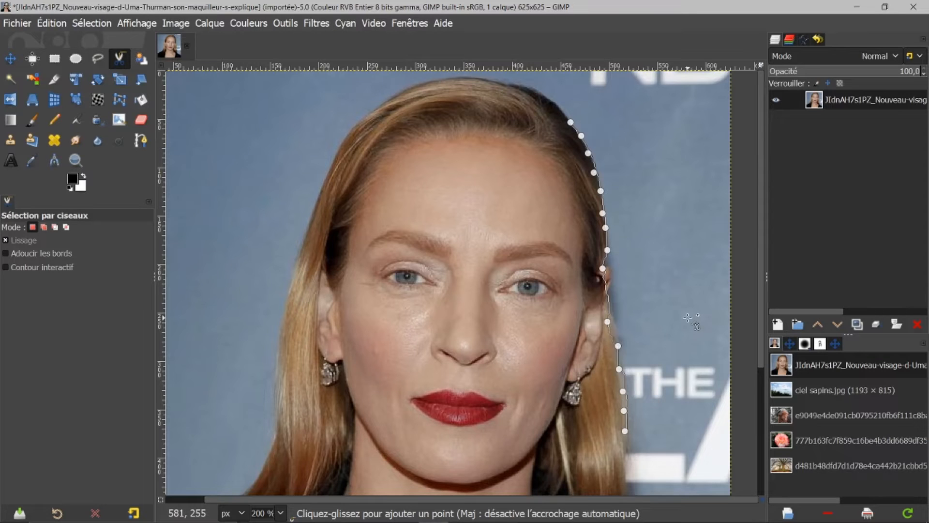
# Close the scissors outline across the face back to the first point, convert it to a selection, then deselect it.
pyautogui.click(370, 395)
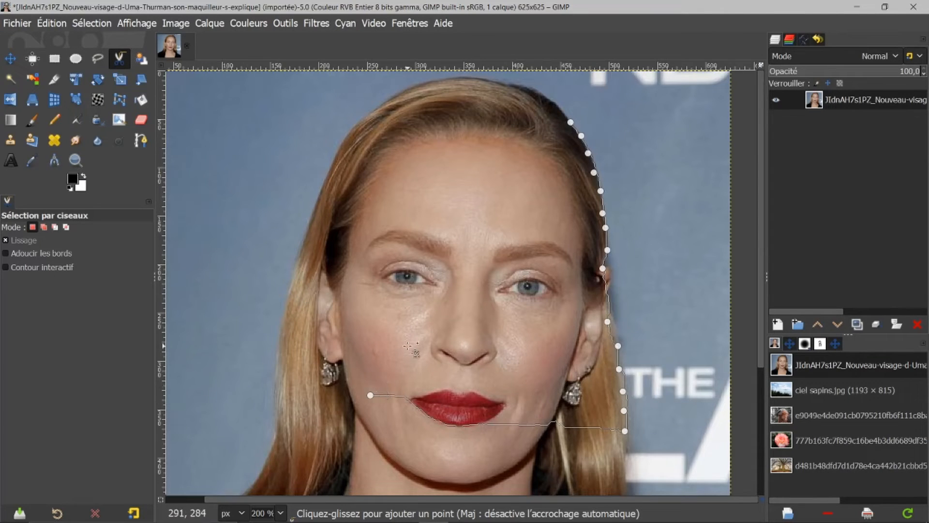
pyautogui.click(424, 262)
pyautogui.click(494, 153)
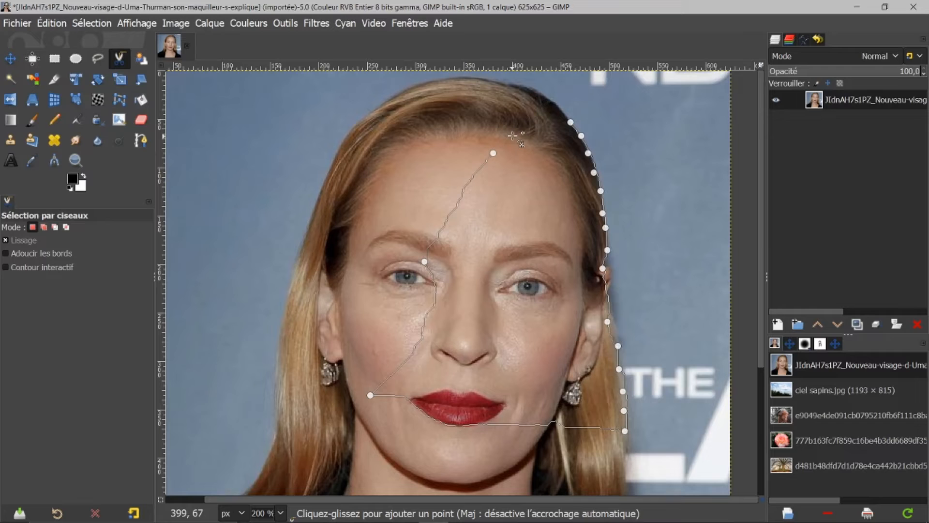
pyautogui.click(558, 106)
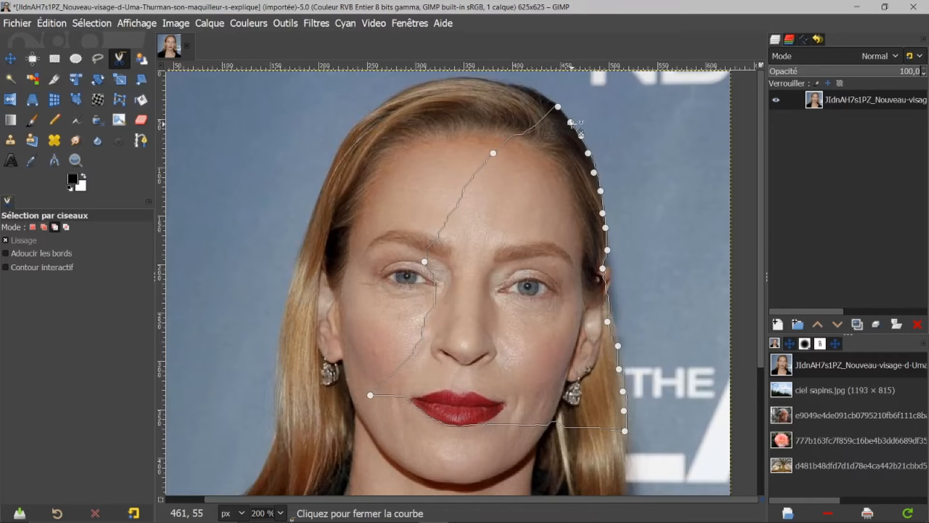
pyautogui.click(572, 122)
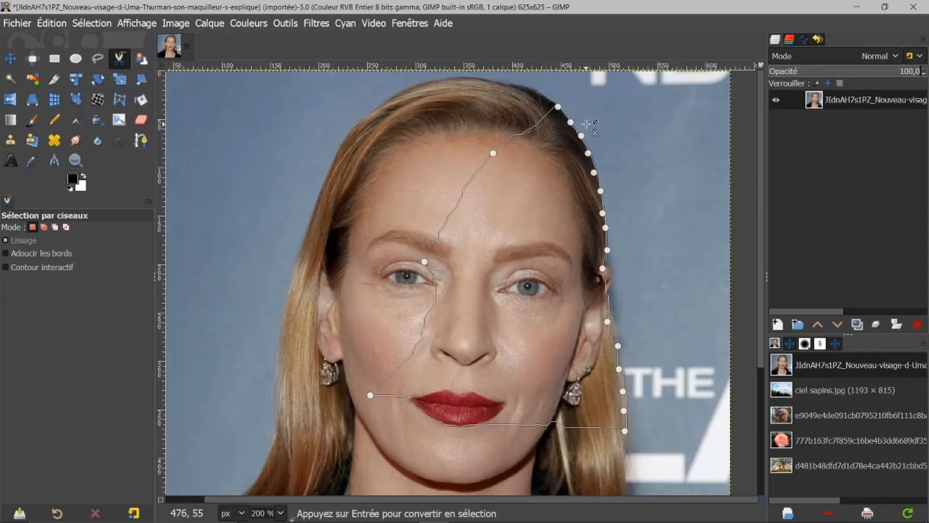
pyautogui.press('Return')
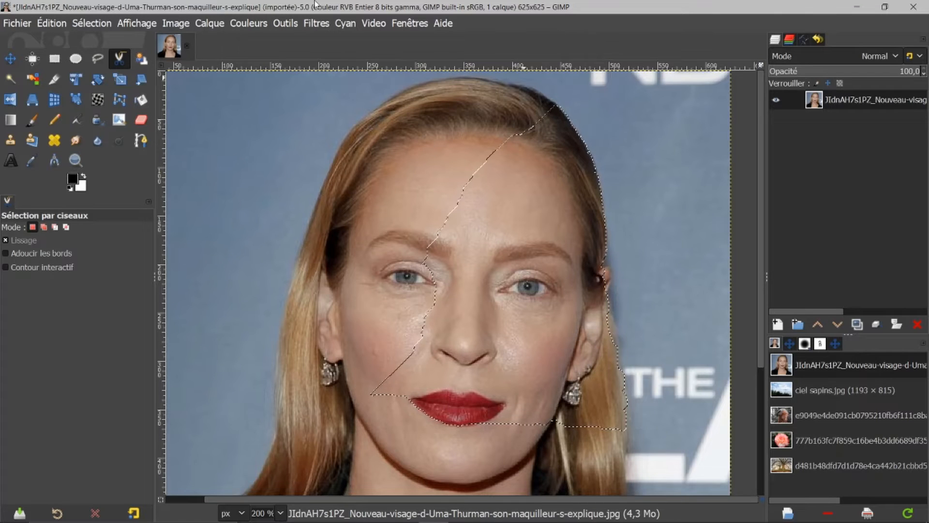
pyautogui.click(87, 23)
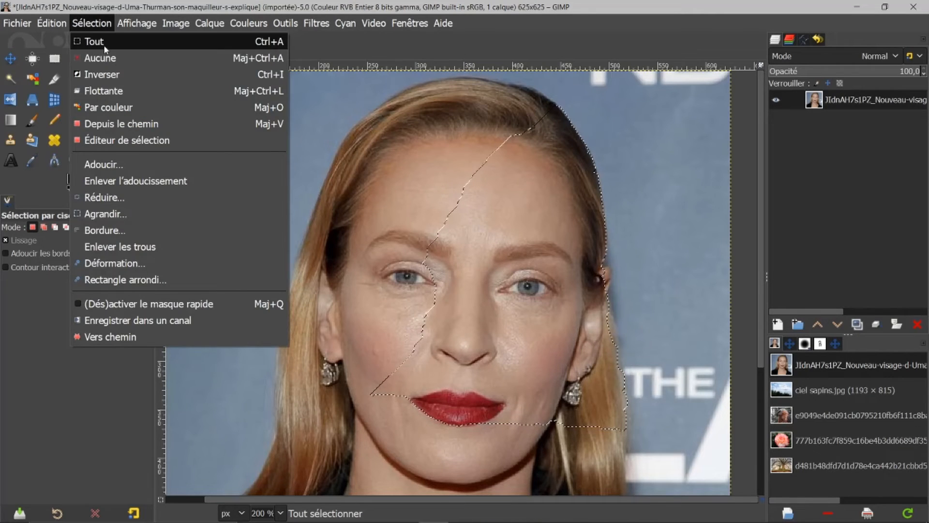
pyautogui.click(119, 56)
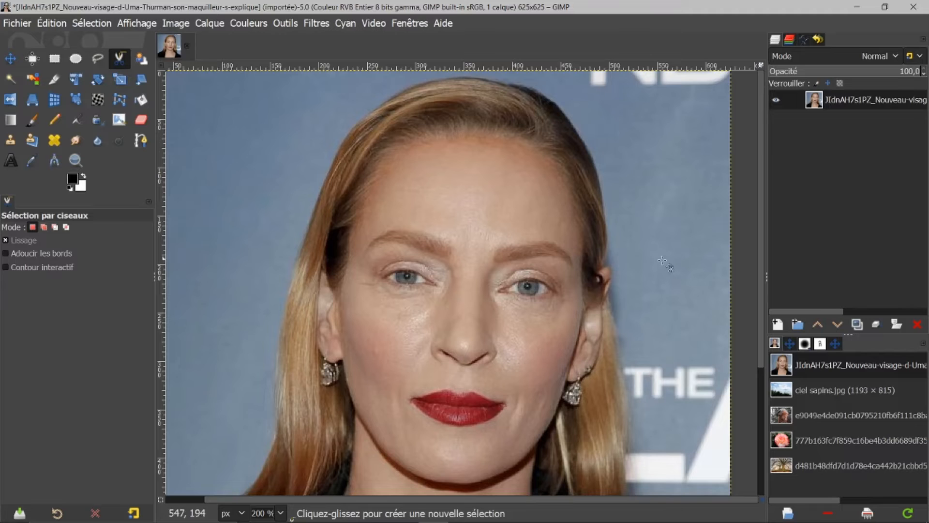
# Delete the current path and import the path file femme.svg.
pyautogui.click(803, 39)
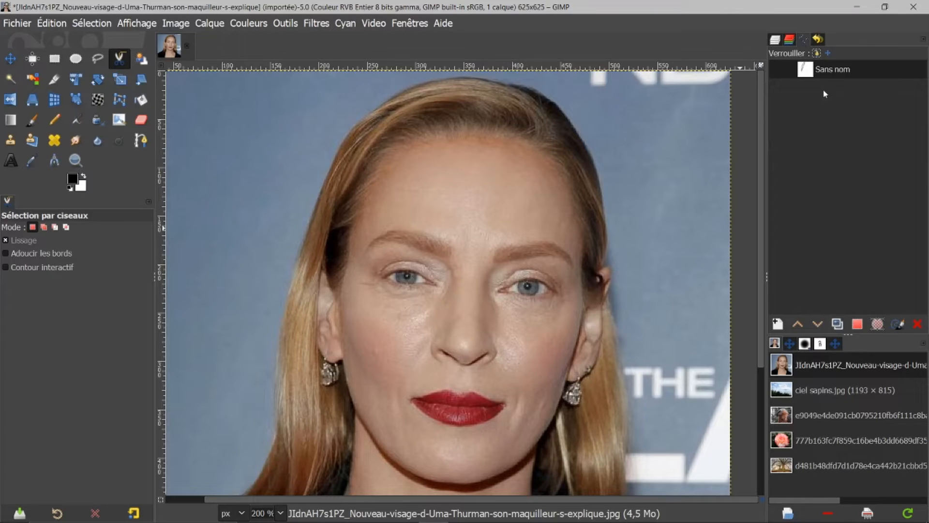
pyautogui.click(918, 324)
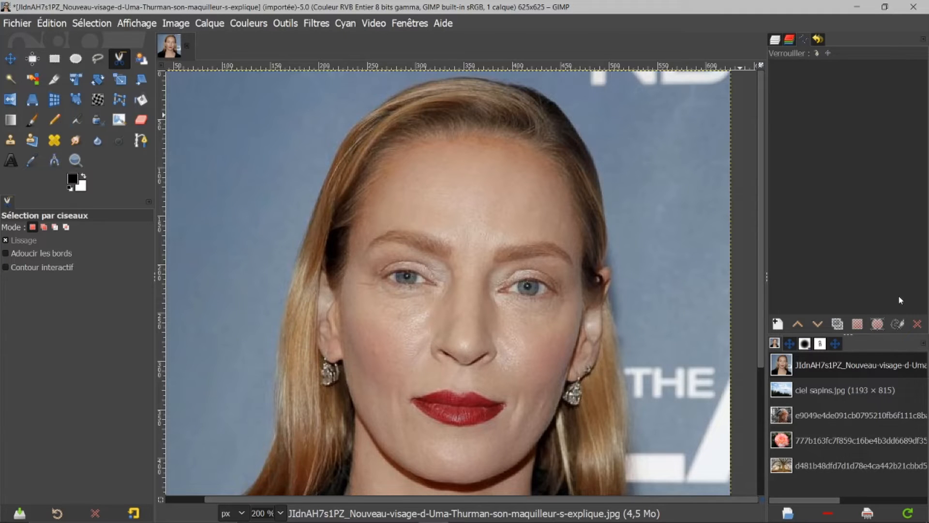
pyautogui.rightClick(838, 124)
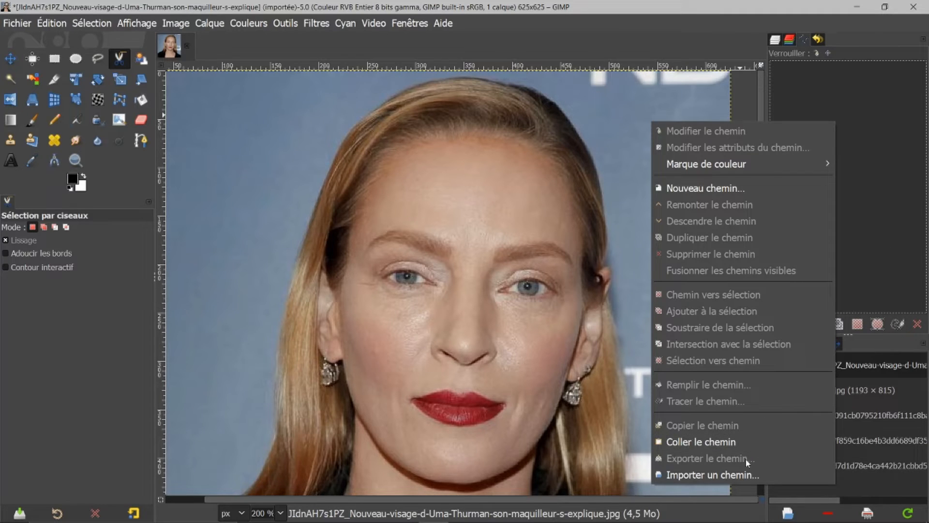
pyautogui.click(751, 475)
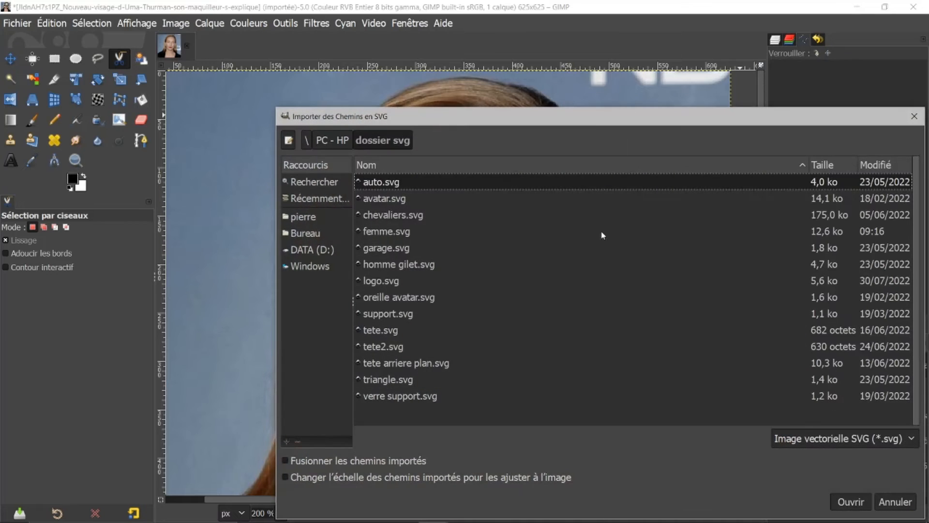
pyautogui.click(396, 232)
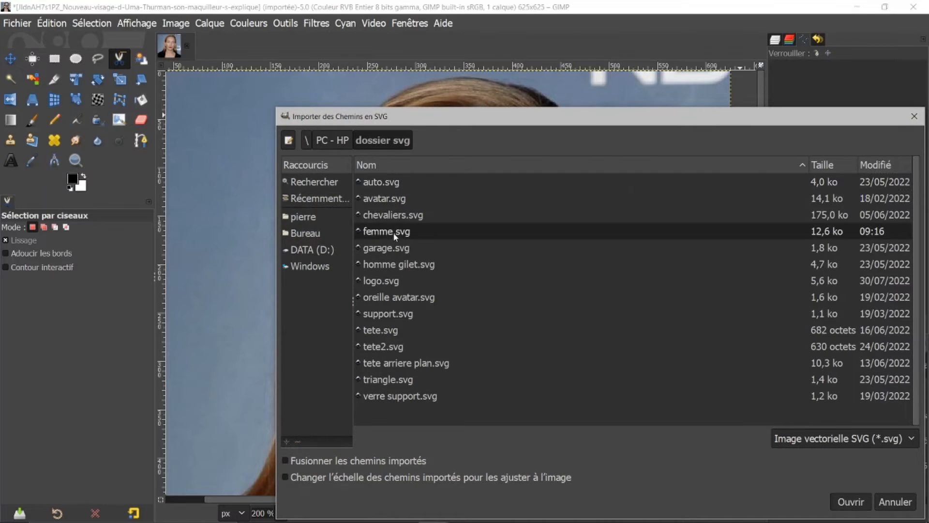
pyautogui.click(850, 502)
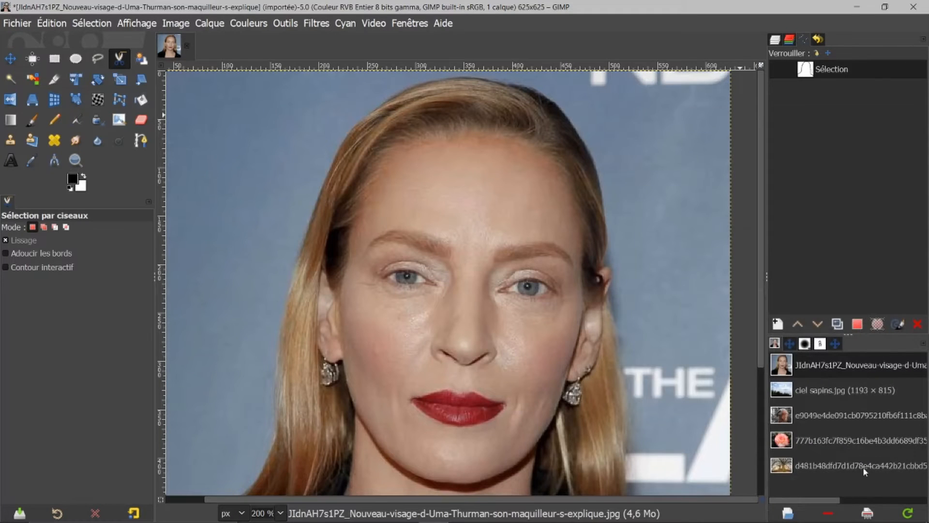
# Convert the imported path to a selection.
pyautogui.click(857, 325)
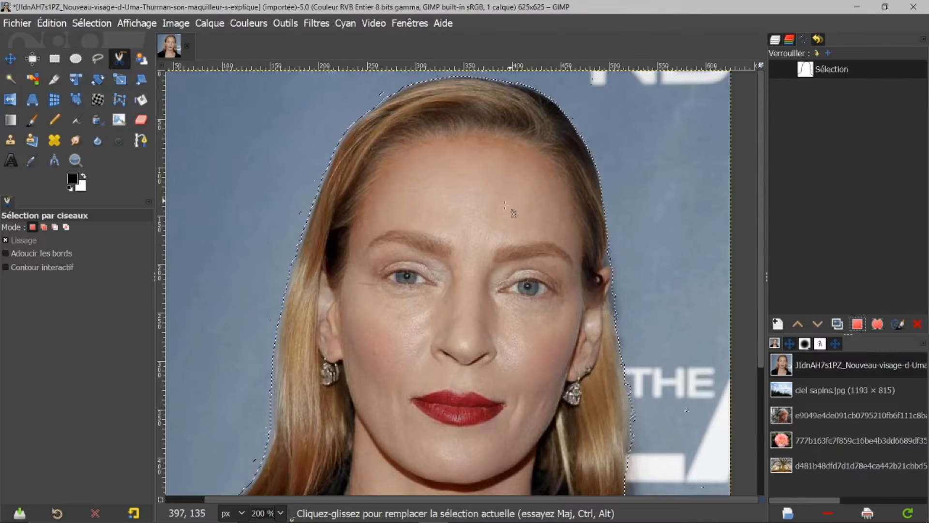
pyautogui.scroll(-1, 462, 241)
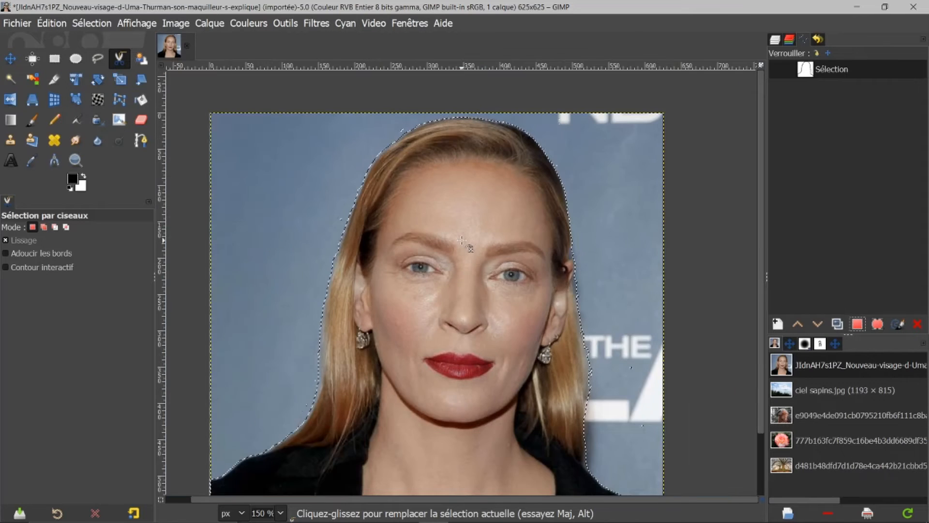
pyautogui.scroll(-1, 462, 241)
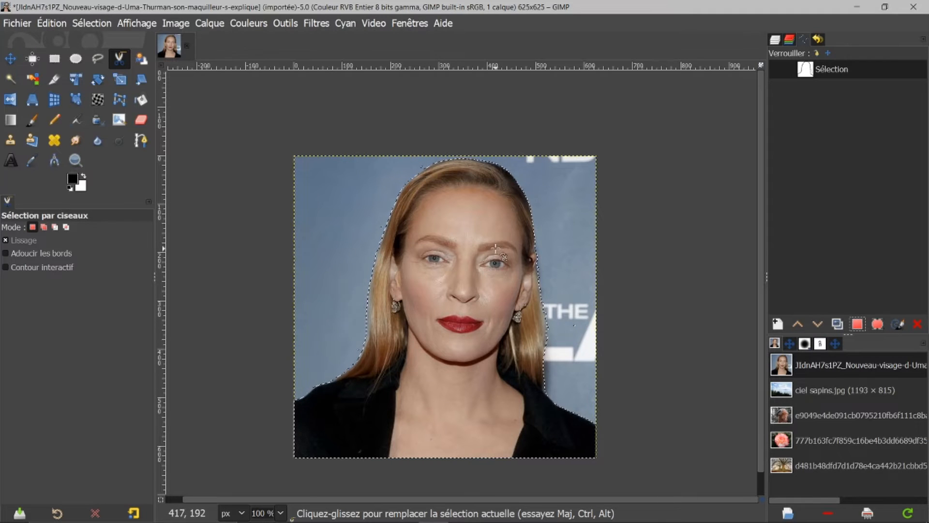
pyautogui.click(97, 26)
pyautogui.click(520, 100)
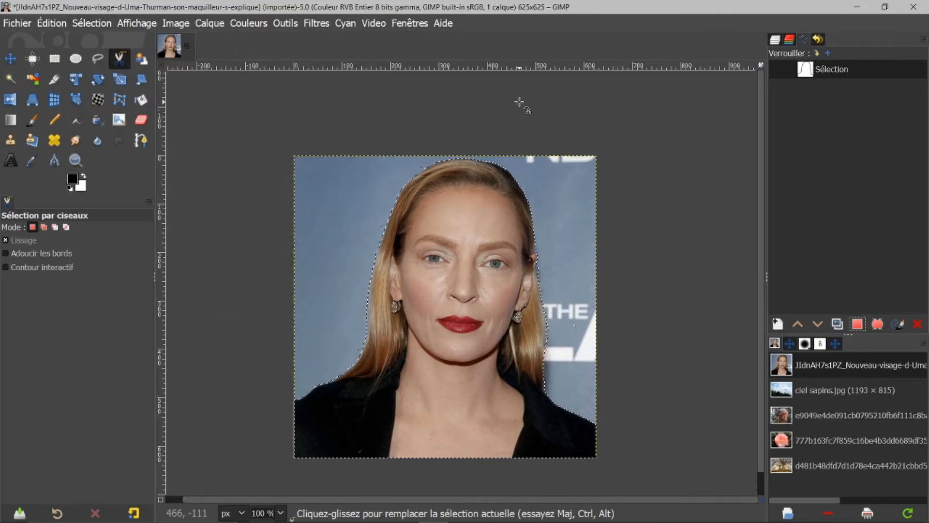
pyautogui.press('Delete')
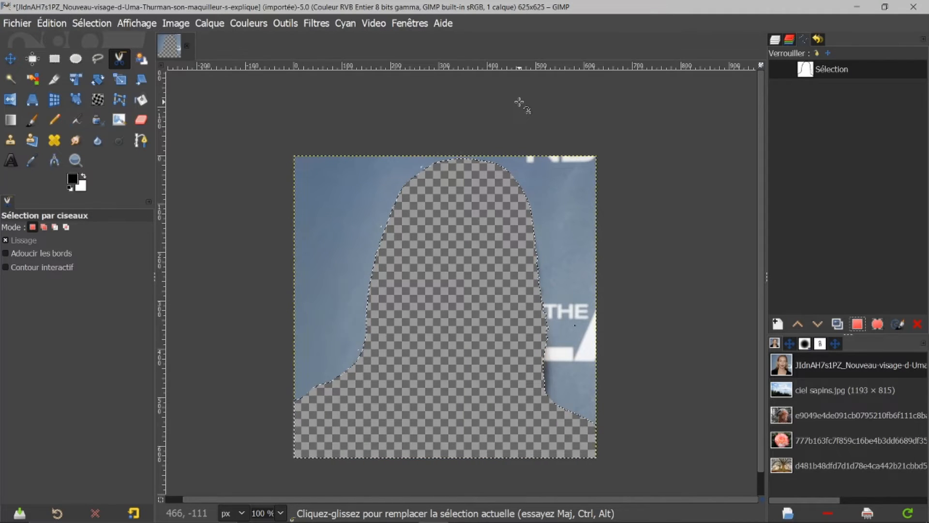
pyautogui.hotkey('ctrl', 'z')
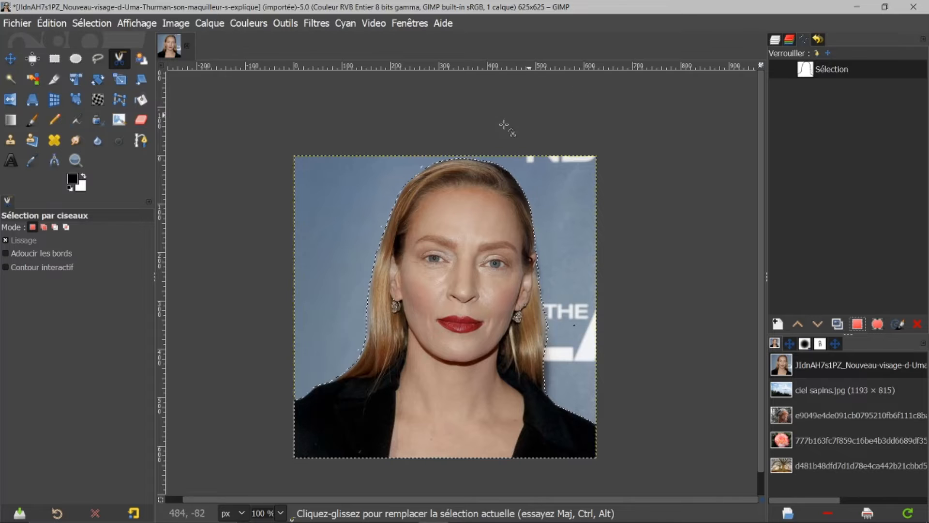
# Invert the selection and delete the background around the portrait.
pyautogui.click(85, 26)
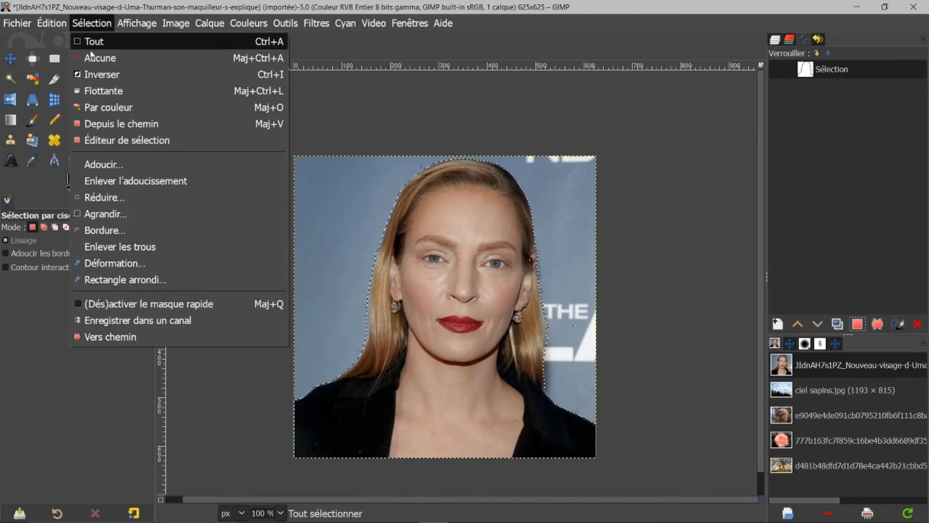
pyautogui.click(101, 74)
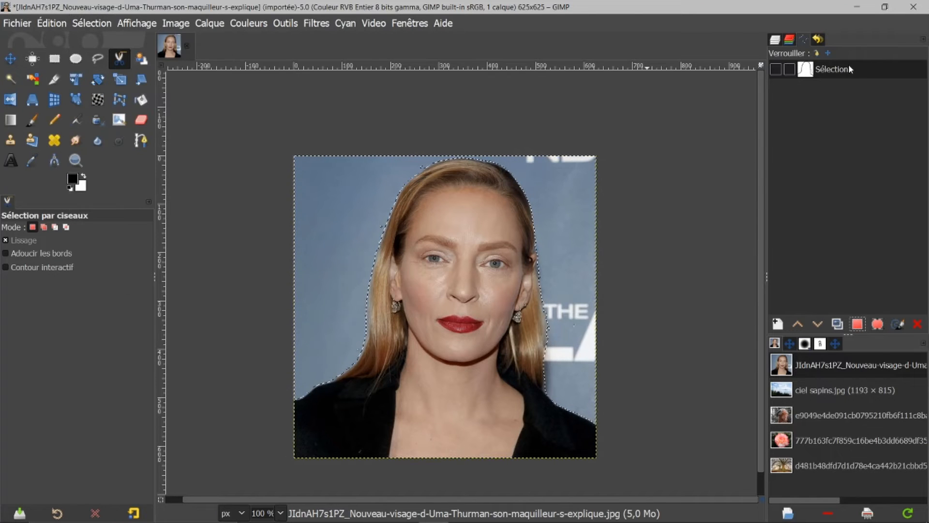
pyautogui.press('Delete')
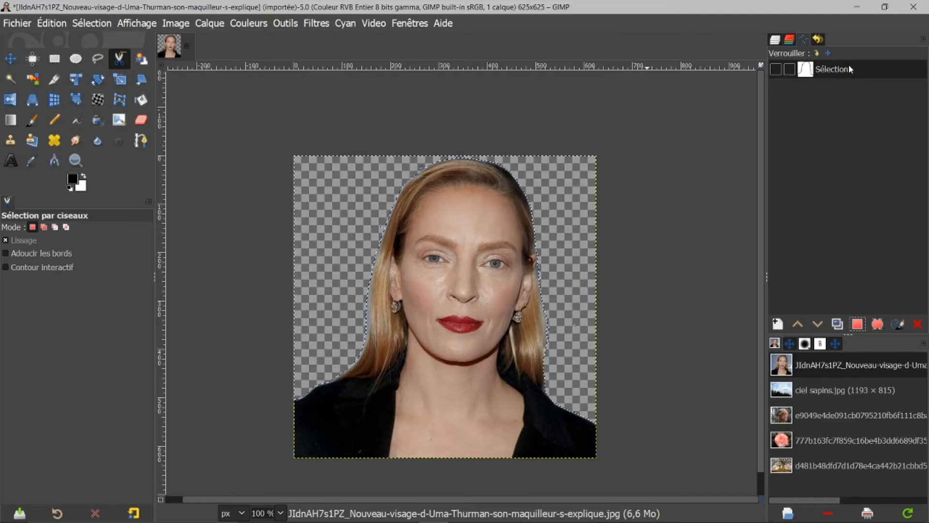
# Remove the selection and return to the layers list.
pyautogui.click(99, 23)
pyautogui.click(110, 58)
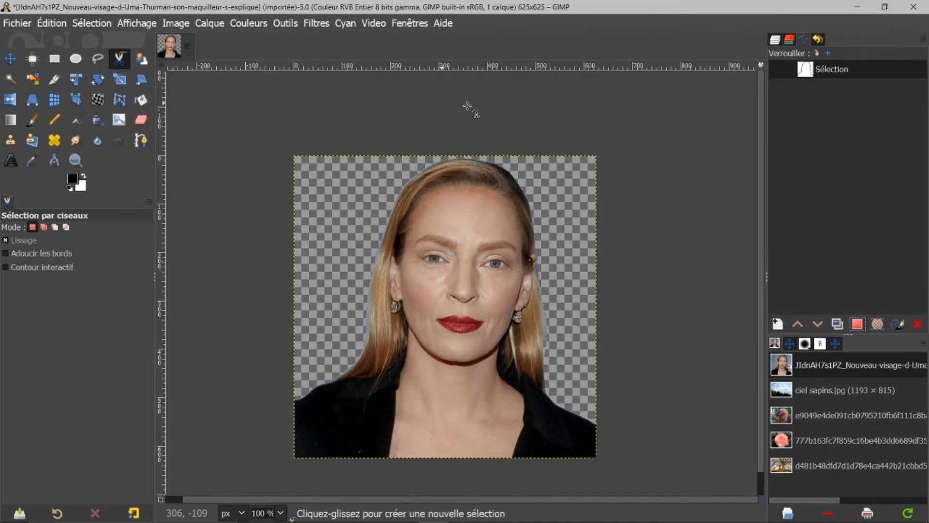
pyautogui.click(775, 39)
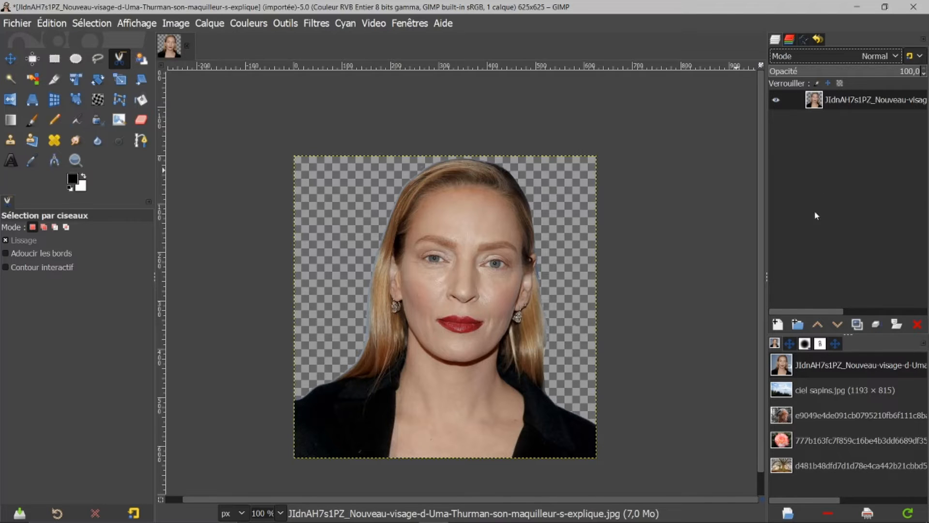
# Create a new transparent layer and fill it with the red colour ca2f2f.
pyautogui.click(777, 325)
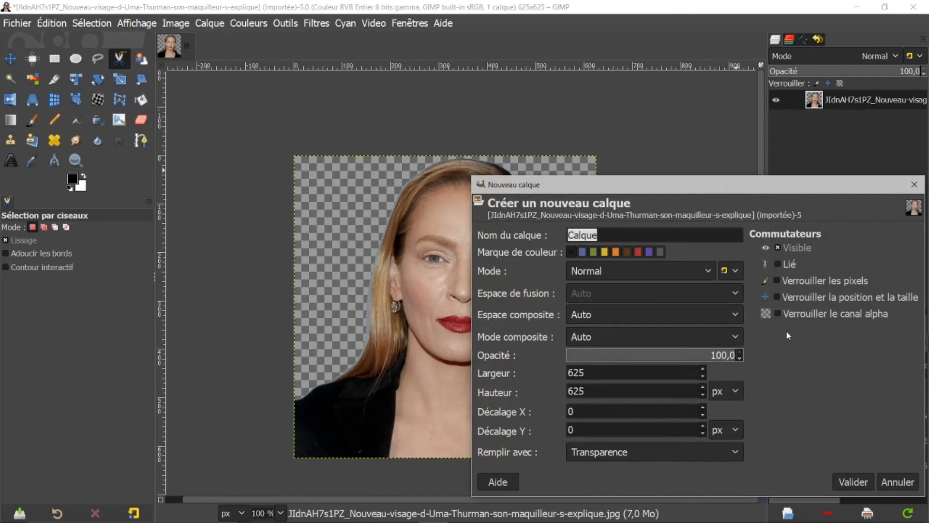
pyautogui.click(852, 482)
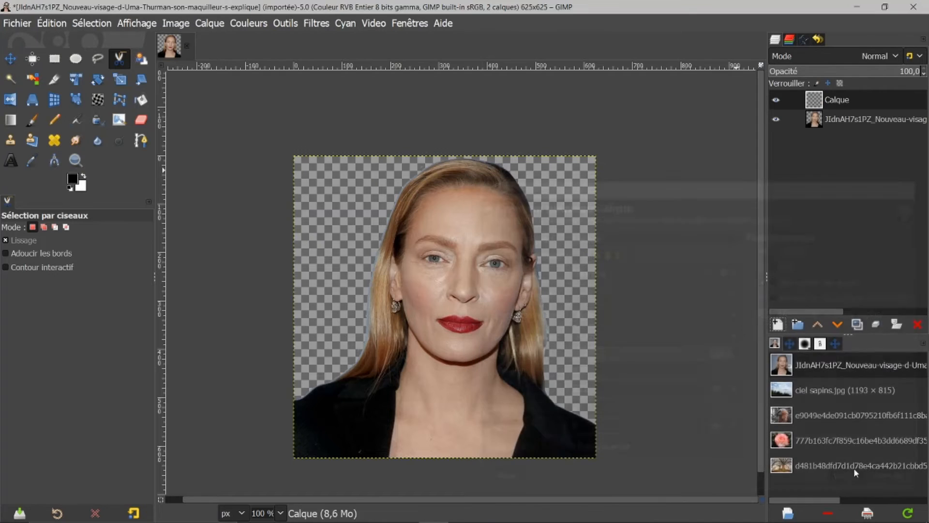
pyautogui.click(71, 179)
pyautogui.moveTo(131, 100)
pyautogui.mouseDown()
pyautogui.moveTo(129, 82)
pyautogui.moveTo(123, 104)
pyautogui.mouseUp()
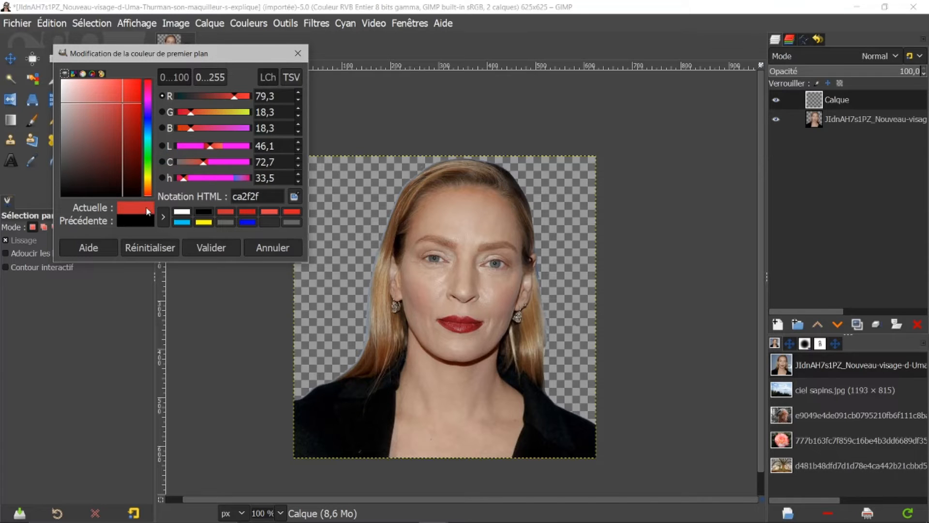
pyautogui.moveTo(148, 212); pyautogui.dragTo(367, 207)
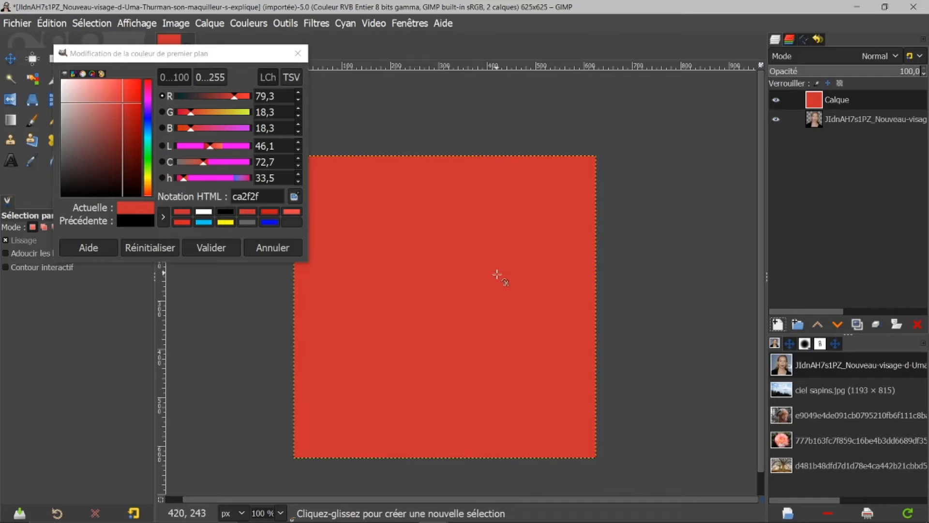
pyautogui.click(271, 246)
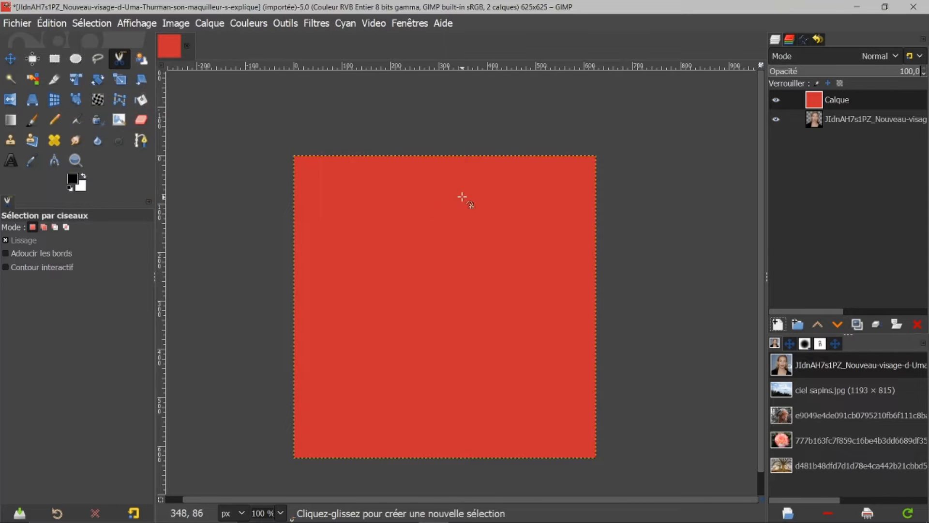
# Move the red layer below the portrait layer in the layer stack.
pyautogui.moveTo(821, 102); pyautogui.dragTo(799, 227)
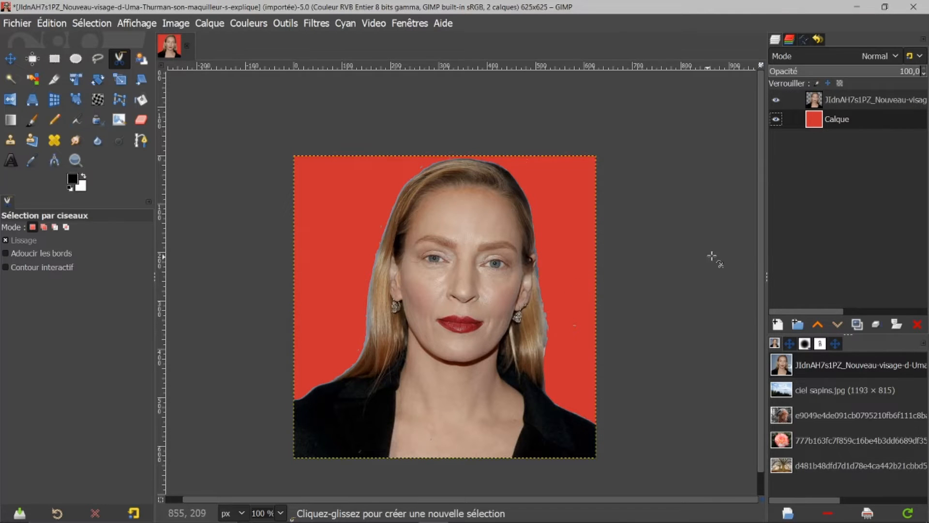
pyautogui.scroll(-1, 761, 258)
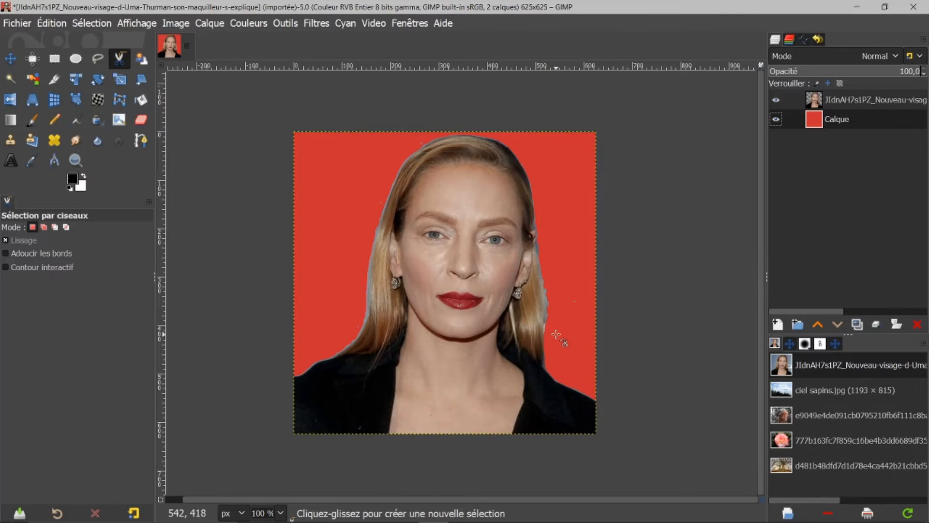
pyautogui.scroll(1, 559, 332)
pyautogui.scroll(-1, 582, 319)
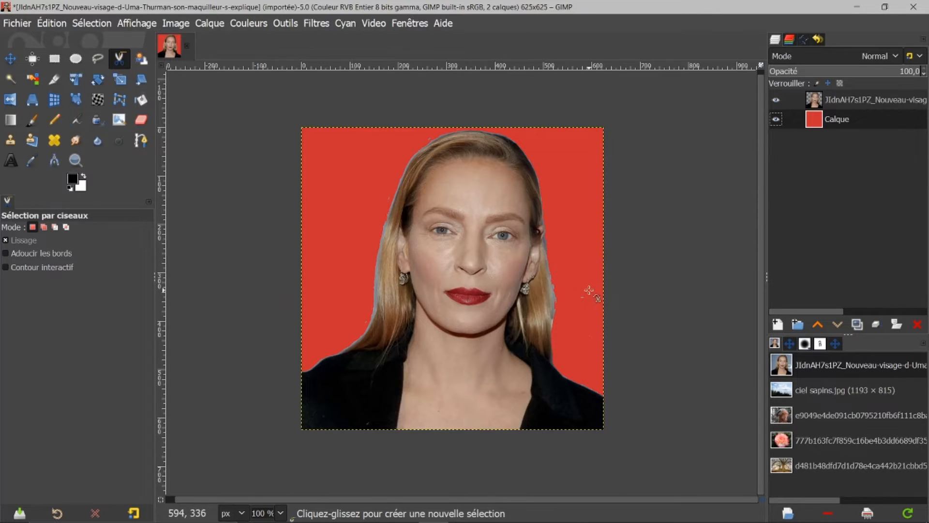
pyautogui.scroll(1, 585, 290)
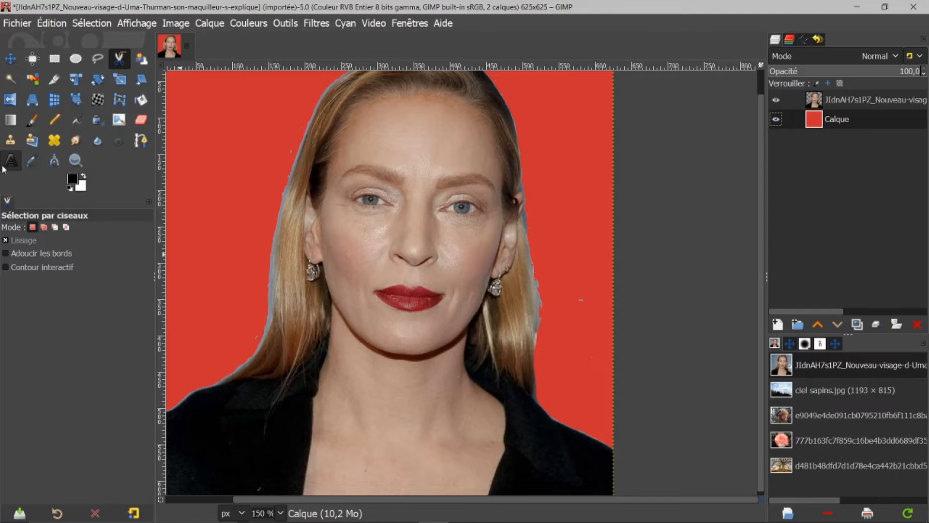
# With the Eraser at brush size 29 on the portrait layer, erase leftover pixels along the right edge of the hair.
pyautogui.click(141, 119)
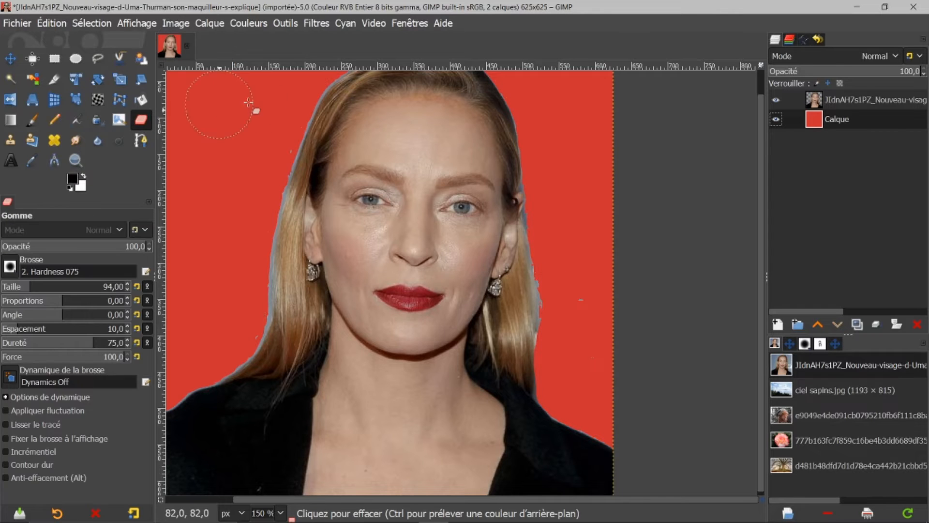
pyautogui.click(813, 101)
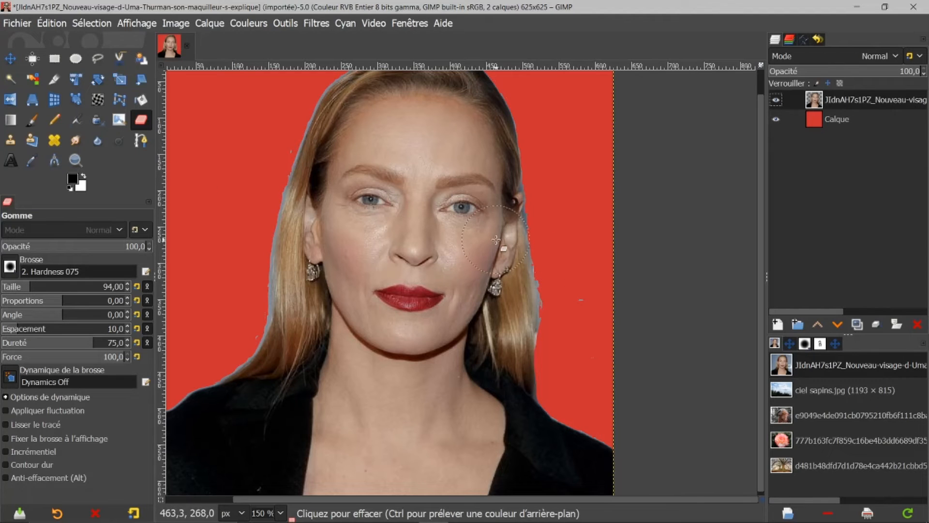
pyautogui.press('[')
pyautogui.press('[')
pyautogui.press('[')
pyautogui.press('[')
pyautogui.press('[')
pyautogui.press('[')
pyautogui.press('[')
pyautogui.press('[')
pyautogui.press('[')
pyautogui.press('[')
pyautogui.press('[')
pyautogui.press('[')
pyautogui.press('[')
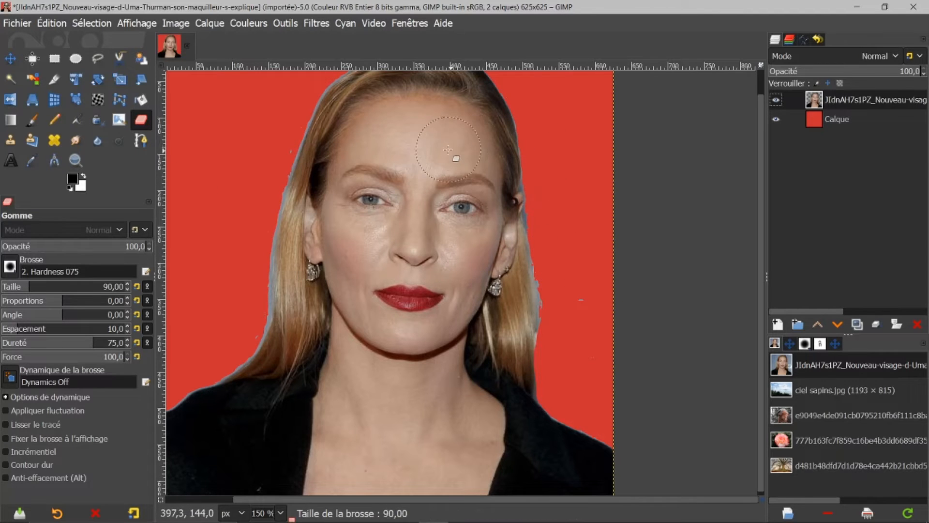
pyautogui.press('[')
pyautogui.press('[')
pyautogui.press('[')
pyautogui.press('[')
pyautogui.press('[')
pyautogui.press('[')
pyautogui.press('[')
pyautogui.press('[')
pyautogui.press('[')
pyautogui.press('[')
pyautogui.press('[')
pyautogui.press('[')
pyautogui.press('[')
pyautogui.press('[')
pyautogui.press('[')
pyautogui.press('[')
pyautogui.press('[')
pyautogui.press('[')
pyautogui.press('[')
pyautogui.press('[')
pyautogui.press('[')
pyautogui.press('[')
pyautogui.press('[')
pyautogui.press('[')
pyautogui.press('[')
pyautogui.press('[')
pyautogui.press('[')
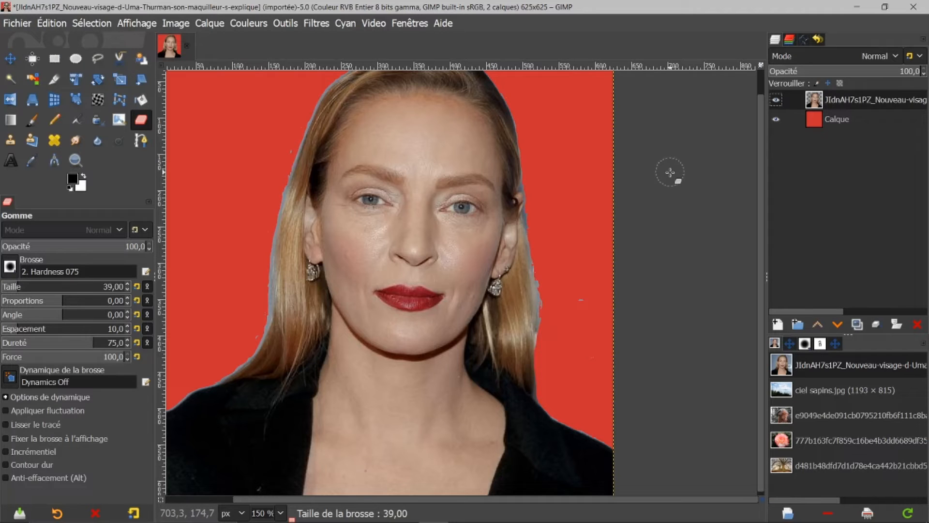
pyautogui.press('[')
pyautogui.press('[')
pyautogui.press('[')
pyautogui.press('[')
pyautogui.press('[')
pyautogui.press('[')
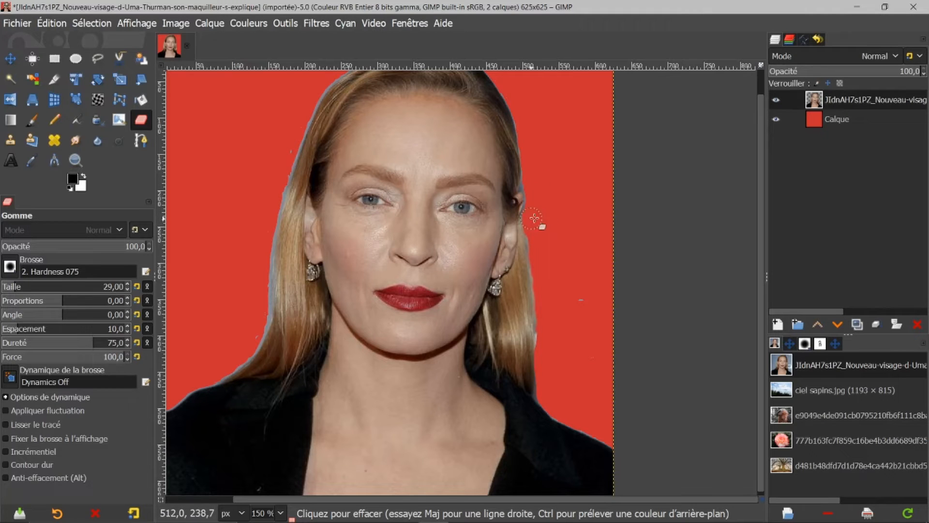
pyautogui.press('ctrl')
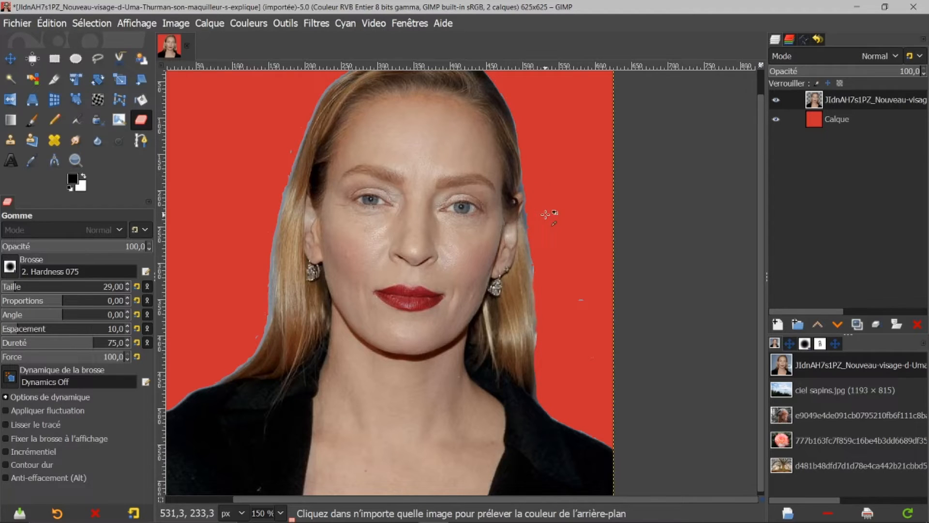
pyautogui.moveTo(533, 223); pyautogui.dragTo(542, 314)
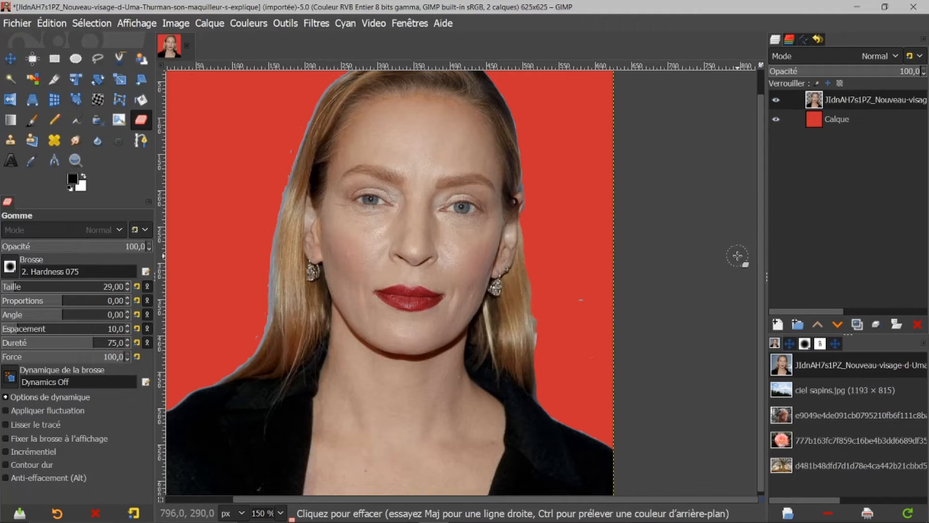
# Hide the red background layer.
pyautogui.scroll(1, 761, 234)
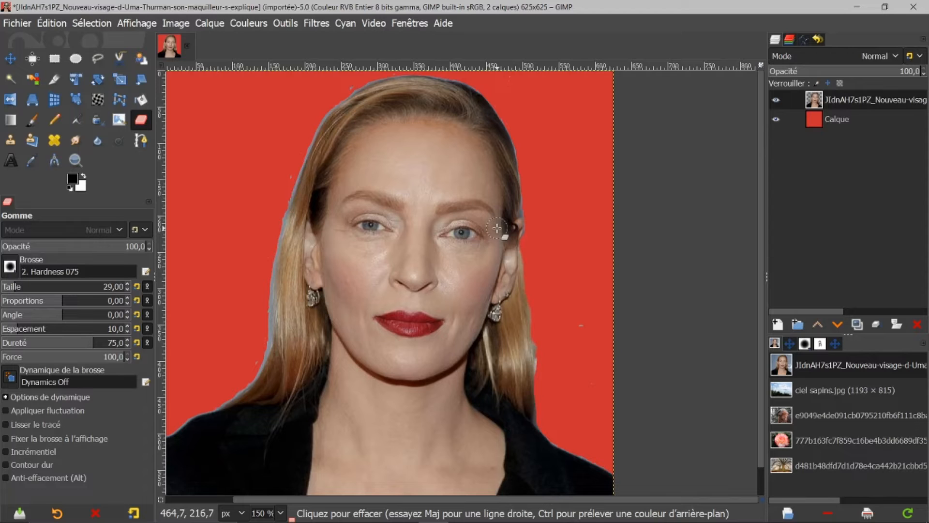
pyautogui.click(776, 119)
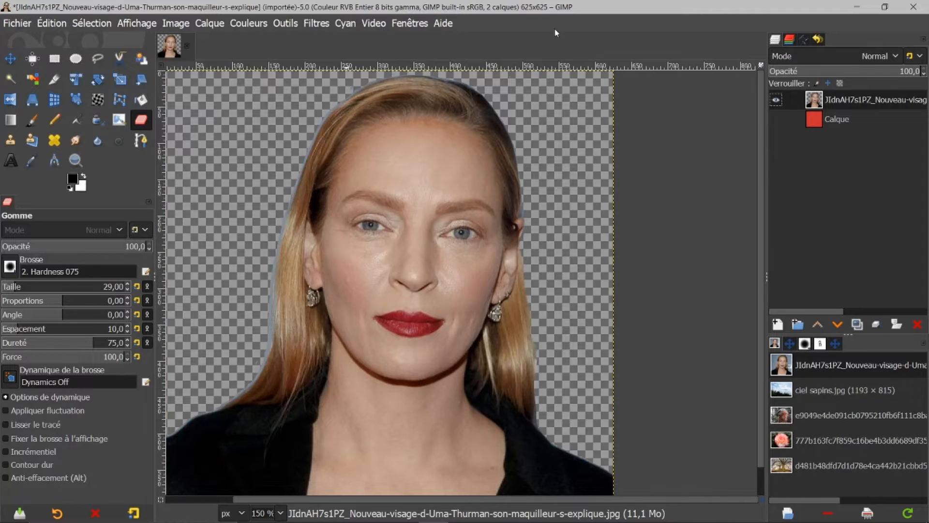
pyautogui.rightClick(816, 100)
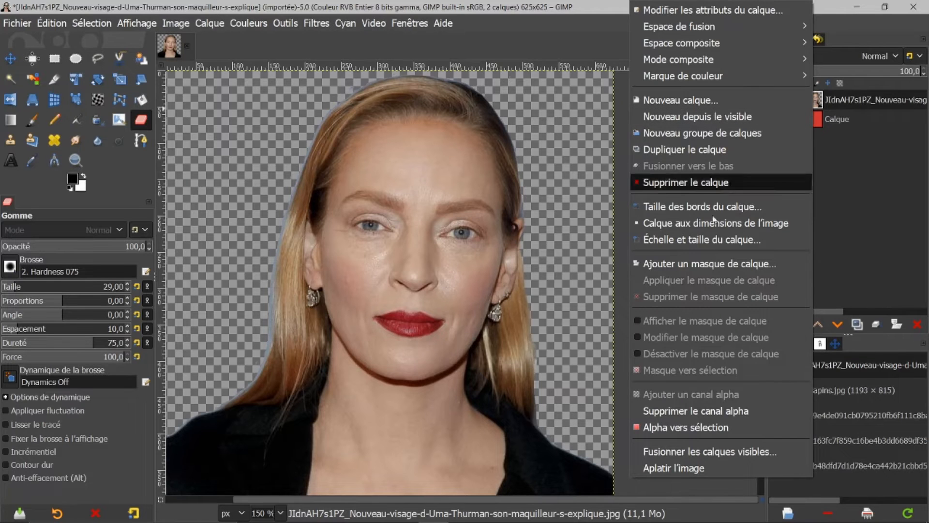
pyautogui.click(670, 426)
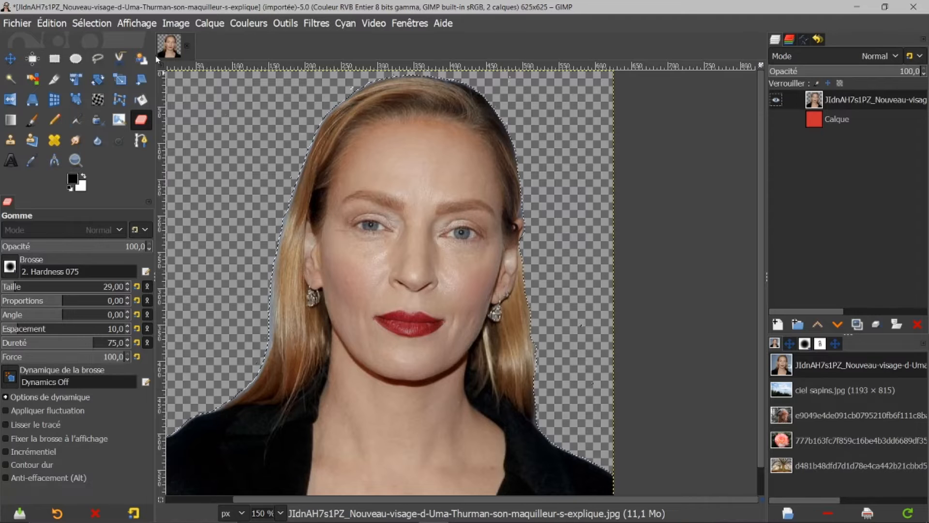
pyautogui.click(83, 22)
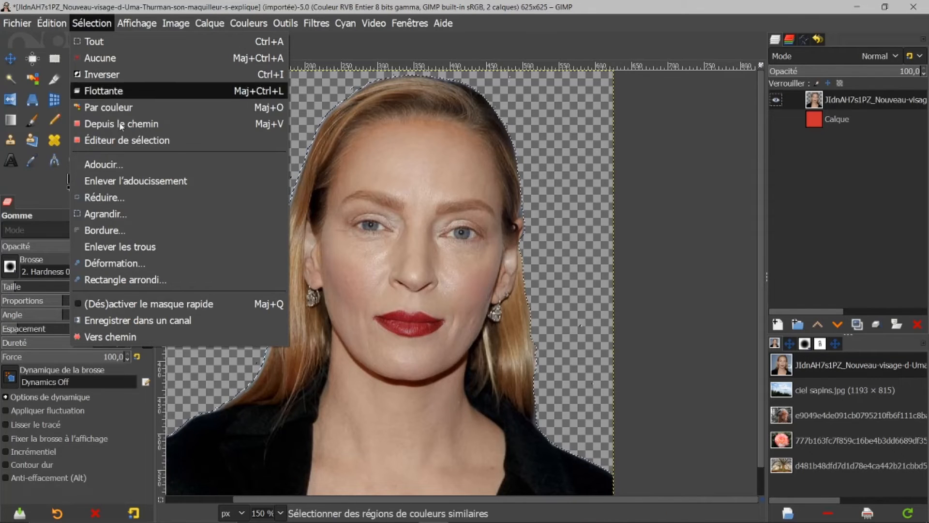
pyautogui.click(116, 196)
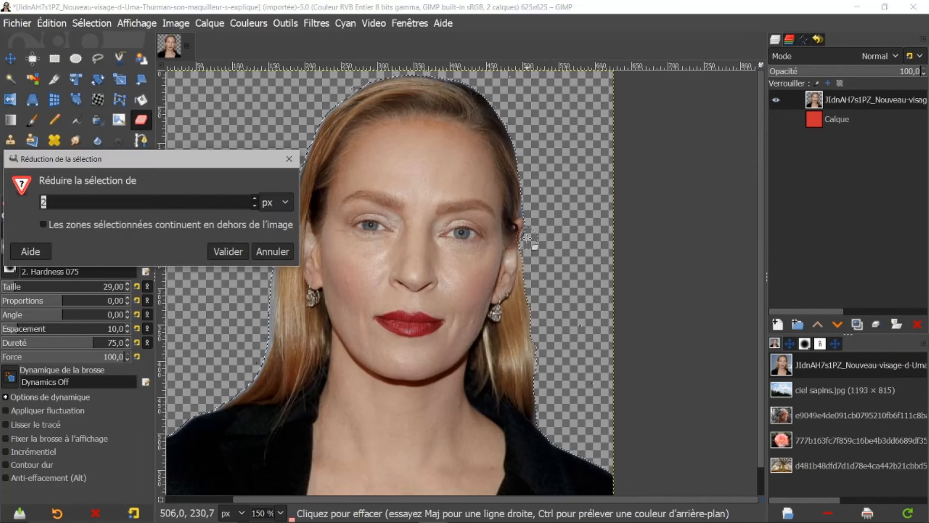
pyautogui.click(212, 253)
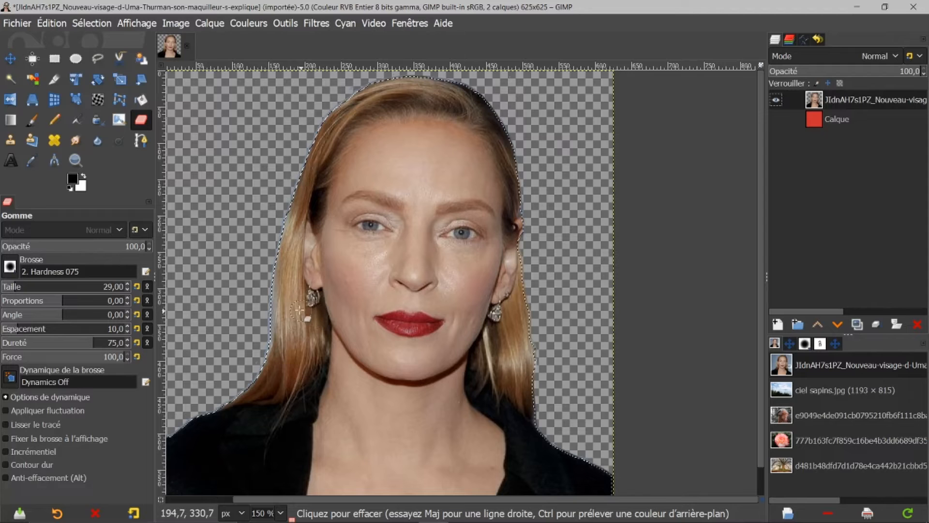
pyautogui.click(88, 23)
pyautogui.click(106, 75)
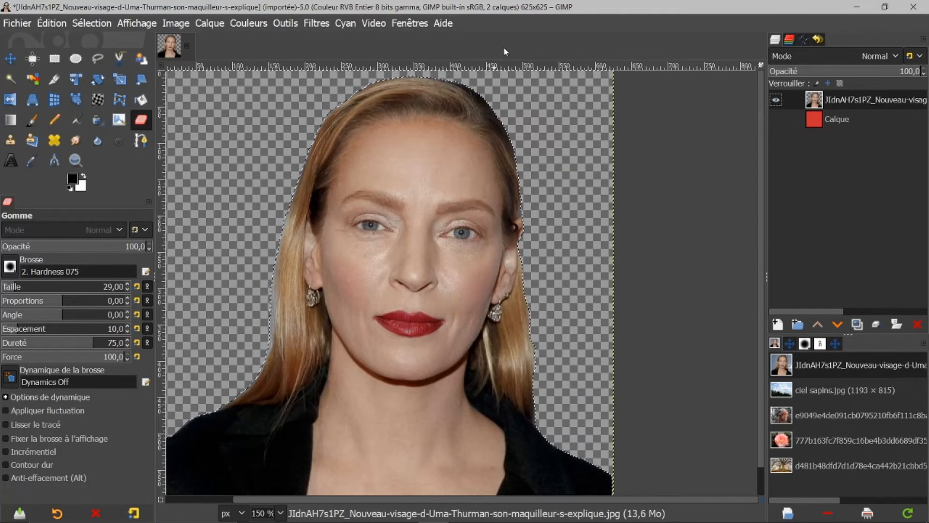
pyautogui.click(91, 23)
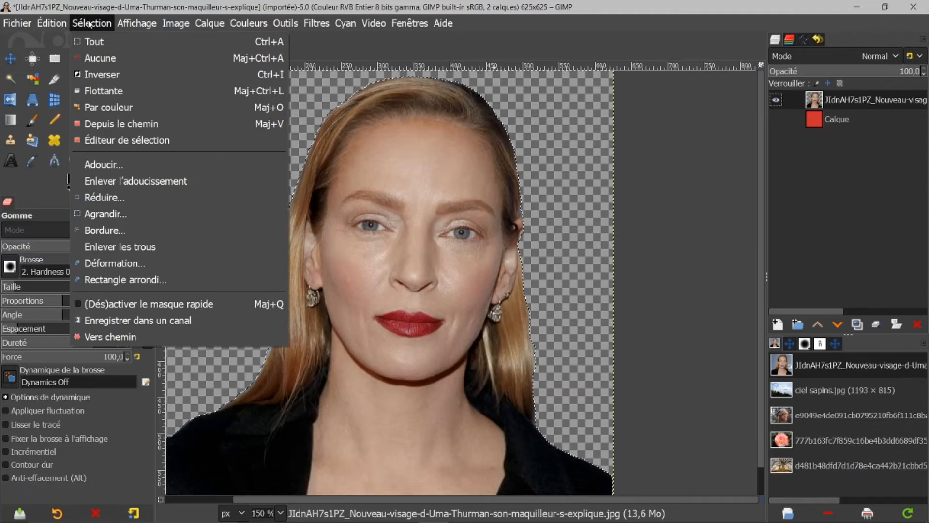
pyautogui.click(100, 58)
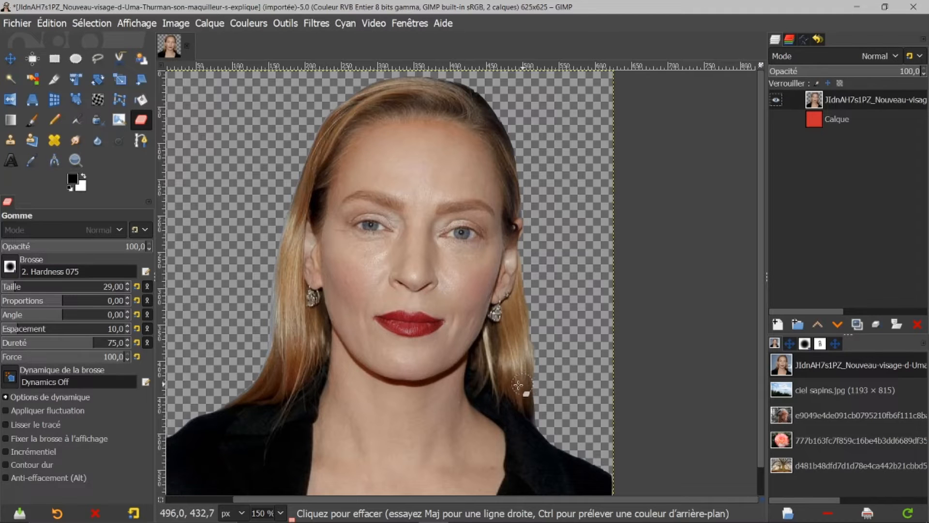
pyautogui.click(776, 119)
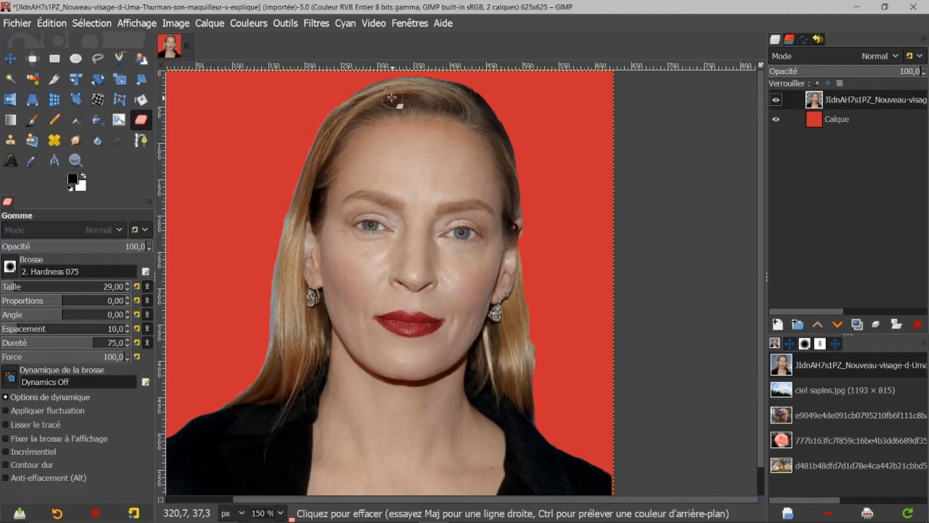
pyautogui.click(776, 119)
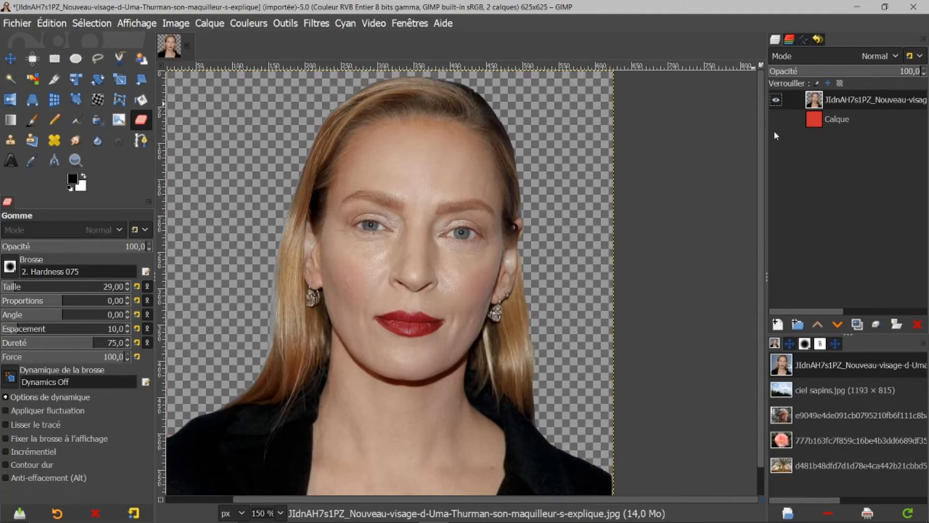
# Convert the portrait layer's alpha to a selection and shrink the selection by 2 px.
pyautogui.rightClick(814, 102)
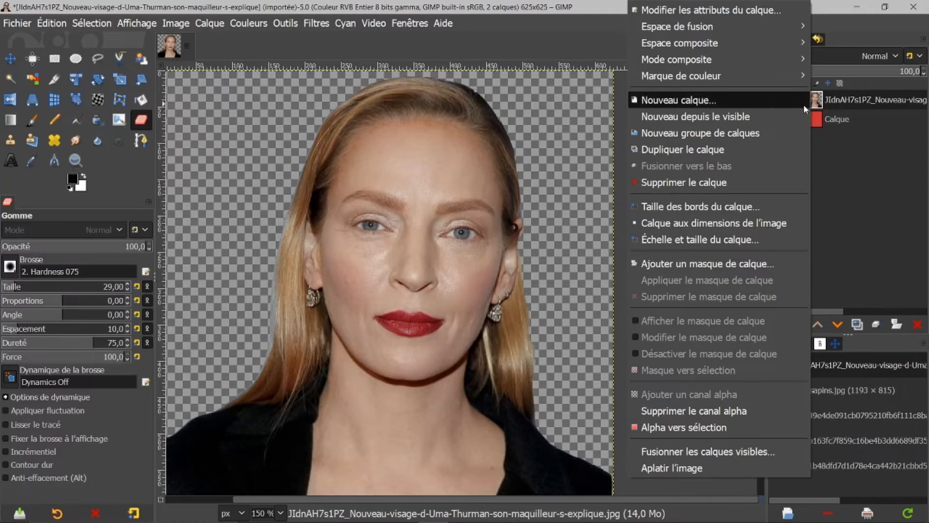
pyautogui.click(677, 433)
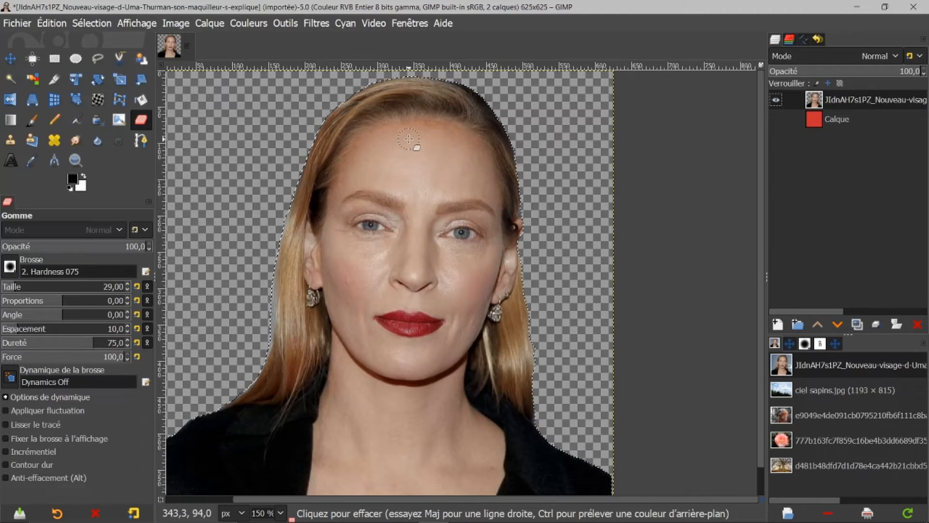
pyautogui.click(91, 23)
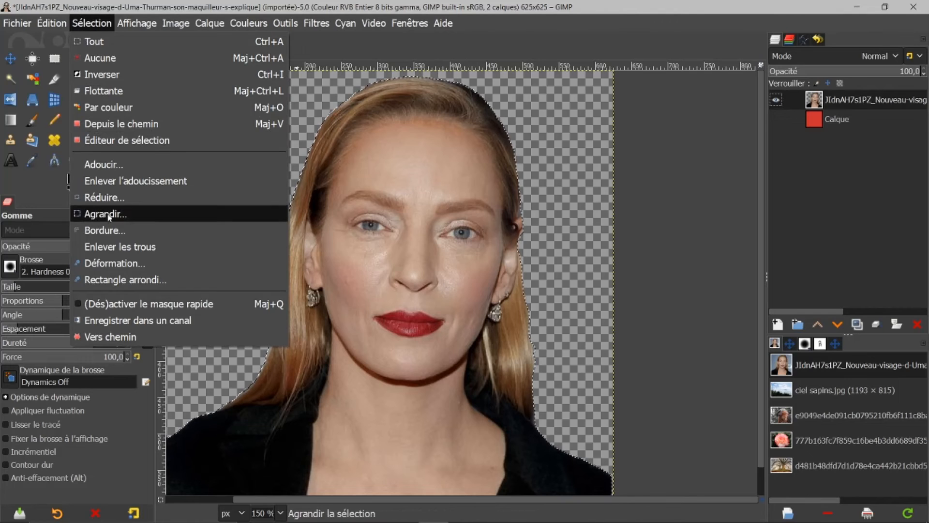
pyautogui.click(115, 198)
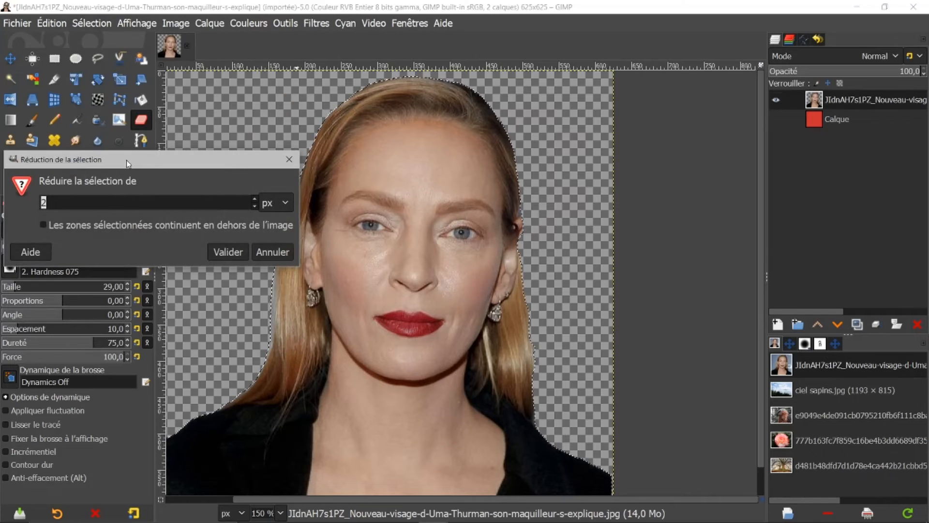
pyautogui.click(232, 253)
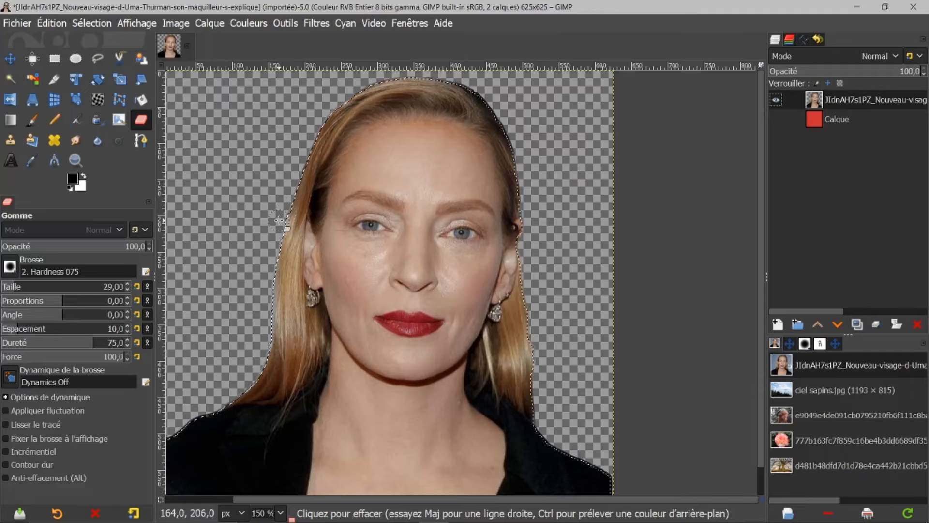
# Invert the selection and apply a Gaussian blur of 3.50 in both X and Y to soften the edges.
pyautogui.click(96, 22)
pyautogui.click(111, 76)
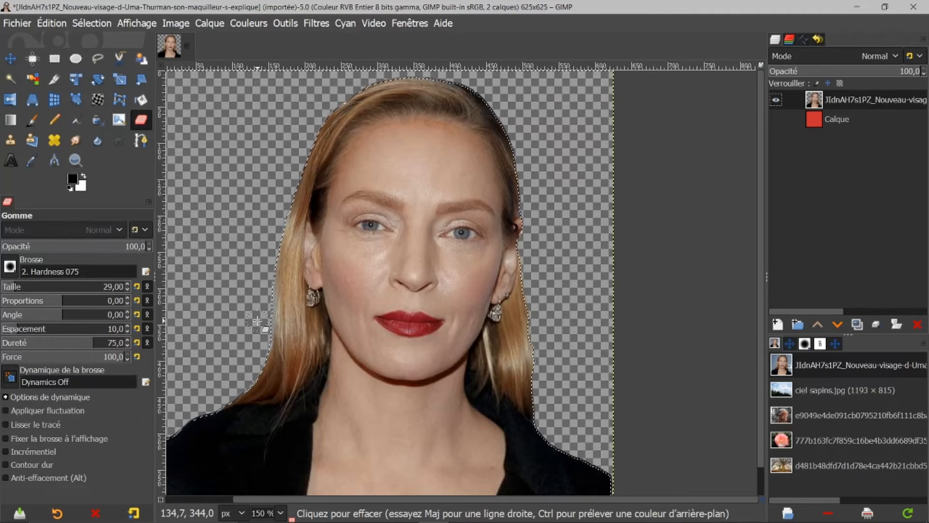
pyautogui.click(317, 24)
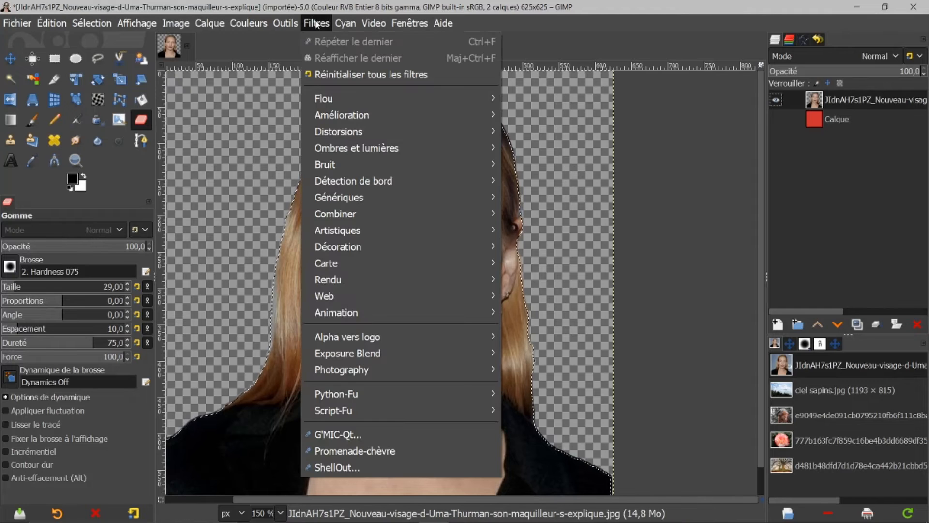
pyautogui.moveTo(343, 94)
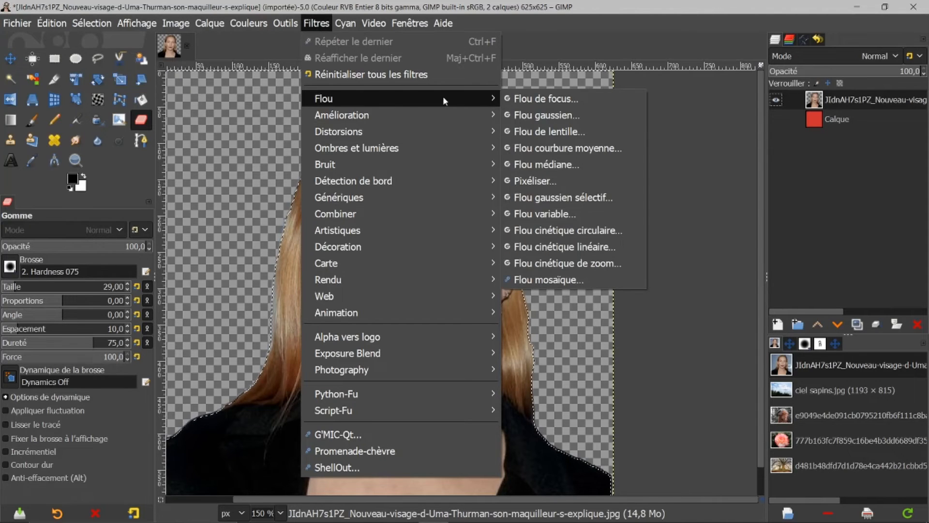
pyautogui.click(522, 115)
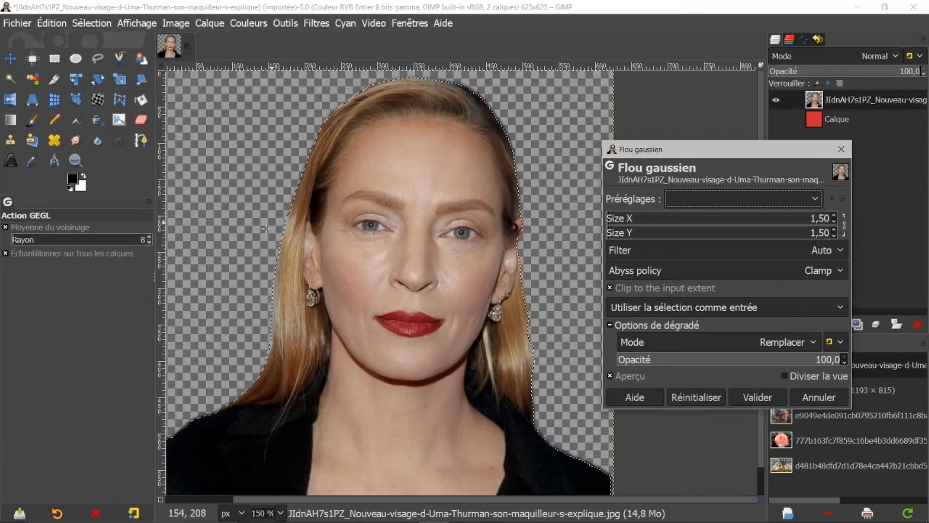
pyautogui.click(834, 217)
pyautogui.click(834, 217)
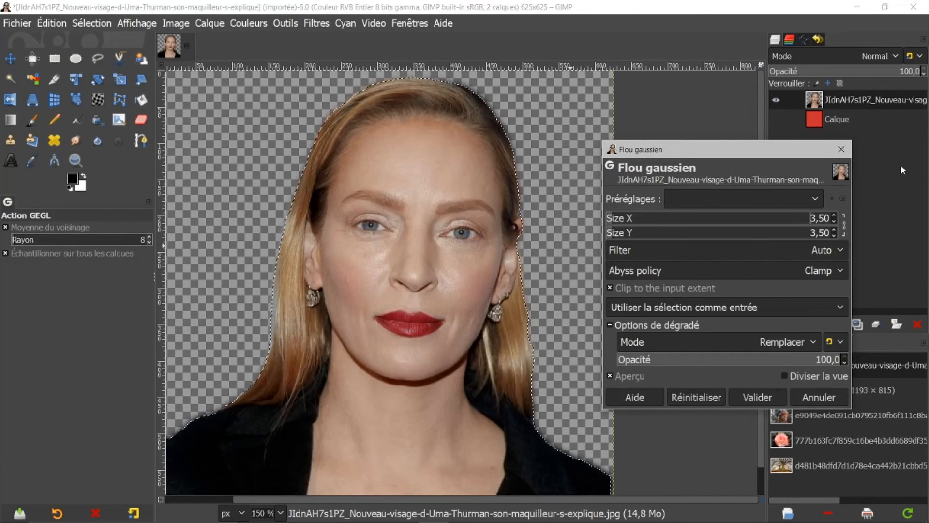
pyautogui.click(758, 397)
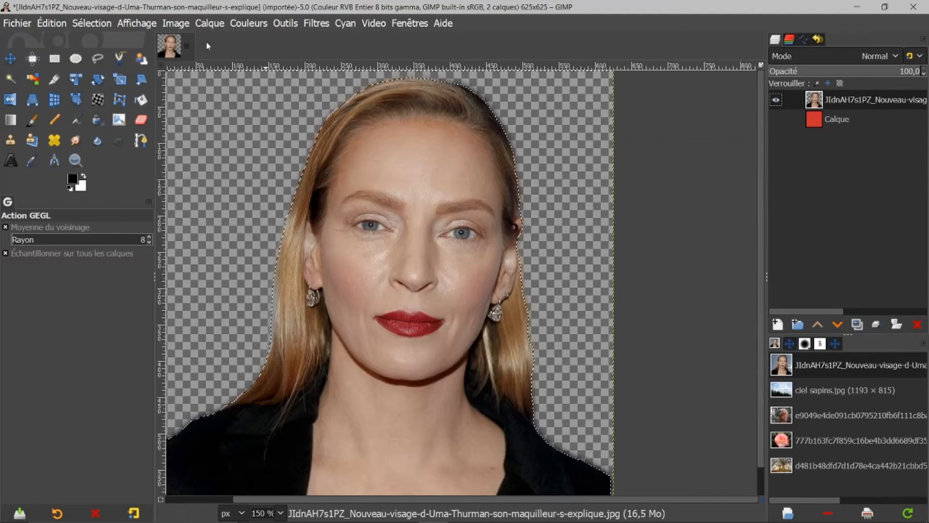
# Remove the selection and show the red background layer again.
pyautogui.click(85, 22)
pyautogui.click(97, 58)
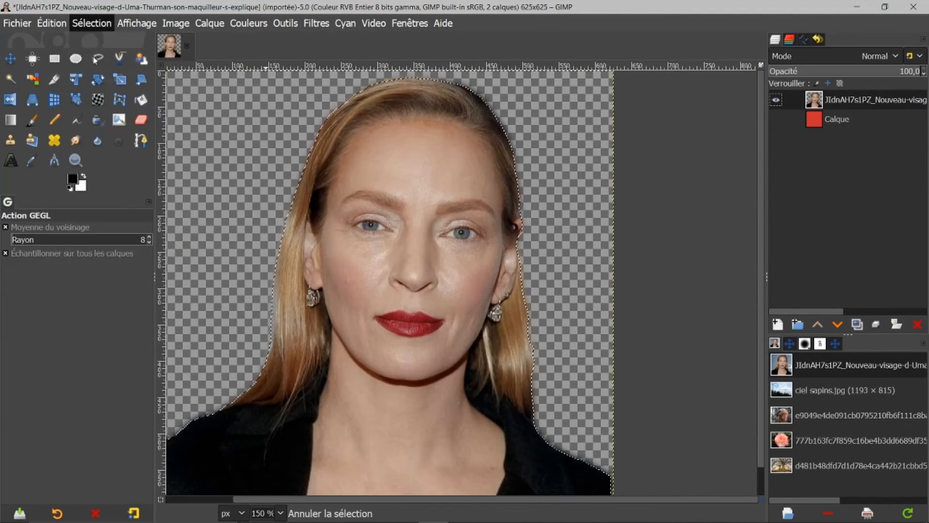
pyautogui.click(776, 119)
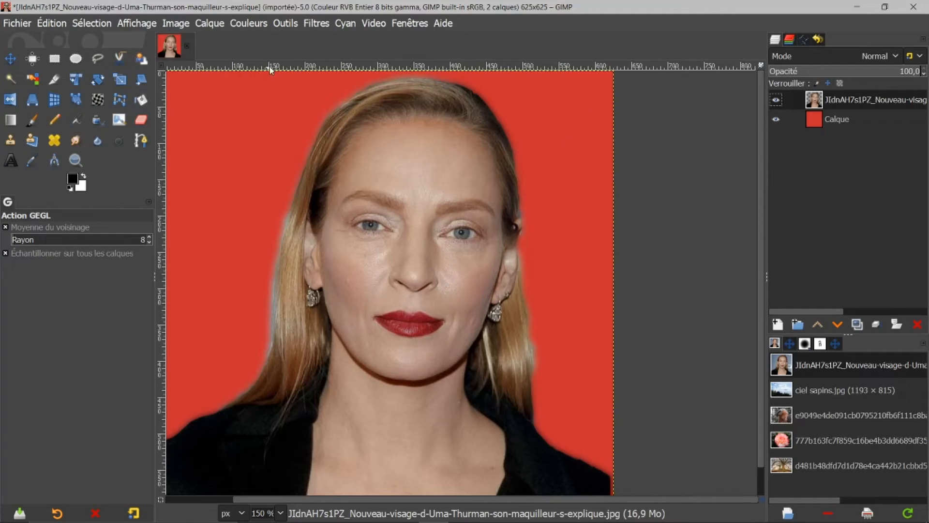
# Close the portrait image discarding its changes, and open the vulture image.
pyautogui.click(187, 47)
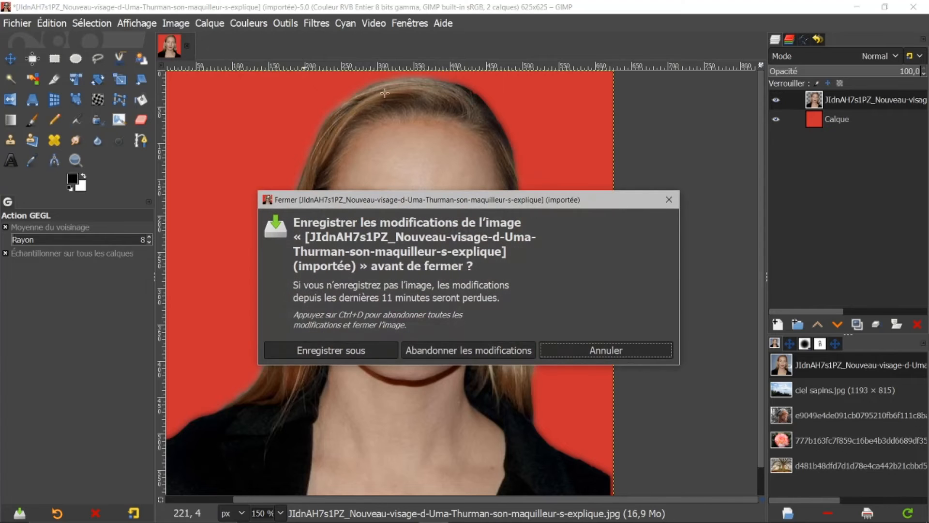
pyautogui.click(496, 354)
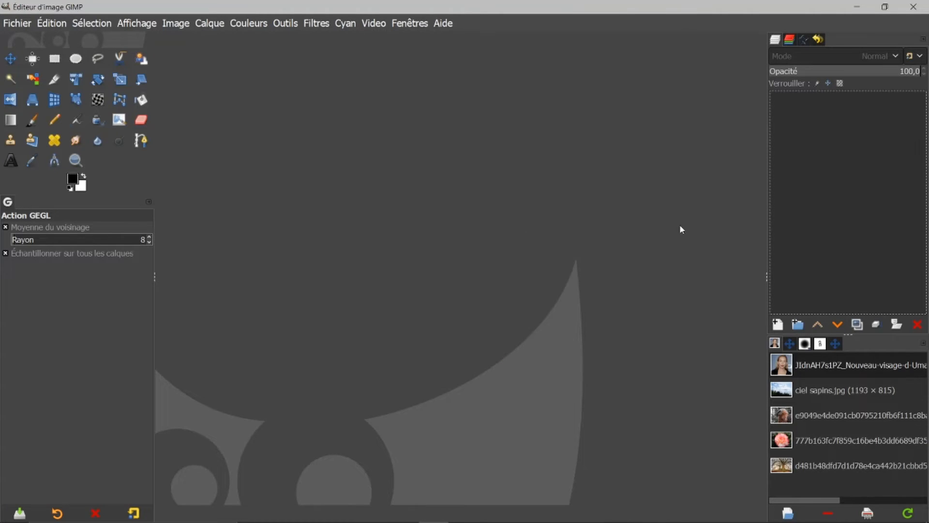
pyautogui.click(780, 416)
pyautogui.doubleClick(780, 415)
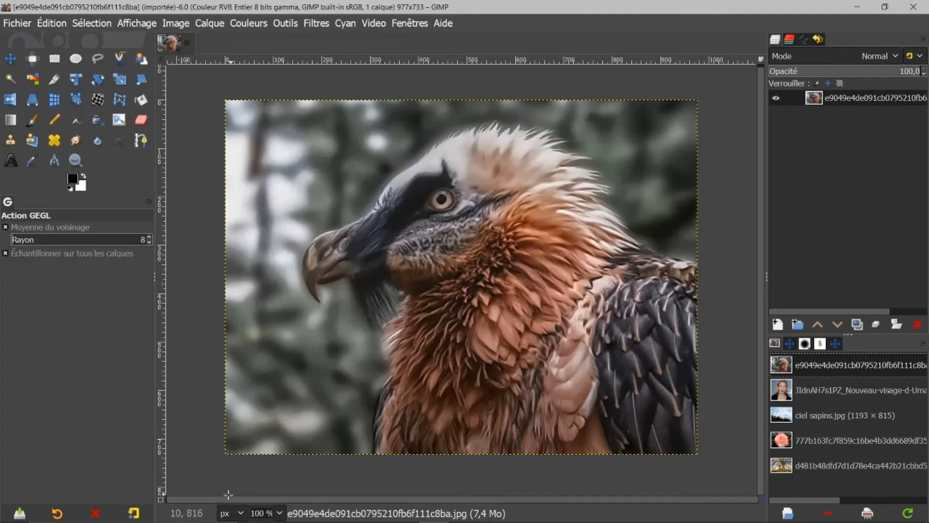
# In Quick Mask mode, paint white with a size 40 Paintbrush over the vulture's eye patch, beak and head outline.
pyautogui.click(160, 500)
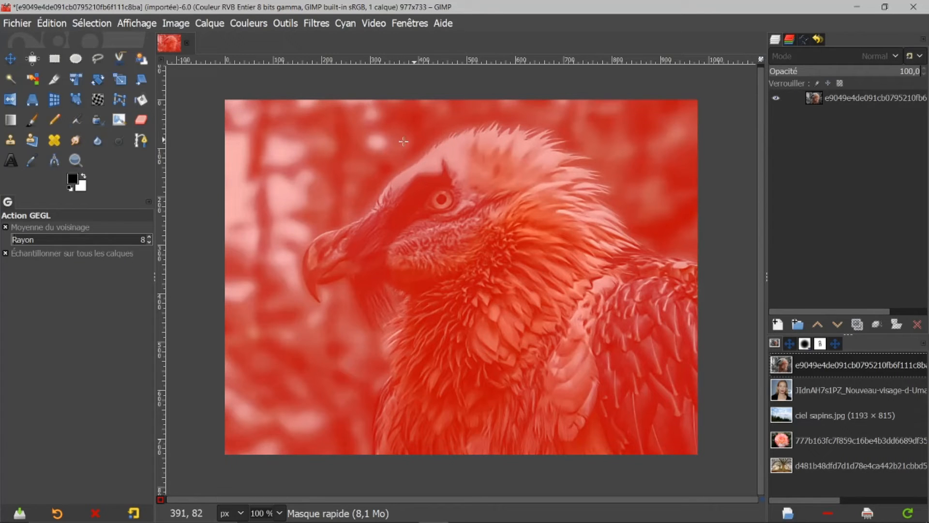
pyautogui.click(32, 123)
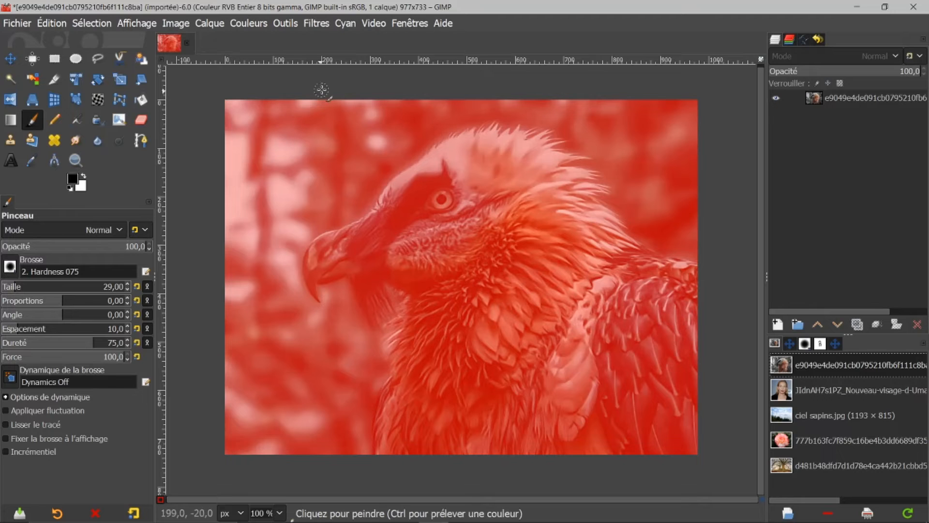
pyautogui.press(']')
pyautogui.press(']')
pyautogui.press(']')
pyautogui.press(']')
pyautogui.press(']')
pyautogui.press(']')
pyautogui.press(']')
pyautogui.press(']')
pyautogui.press(']')
pyautogui.press(']')
pyautogui.press(']')
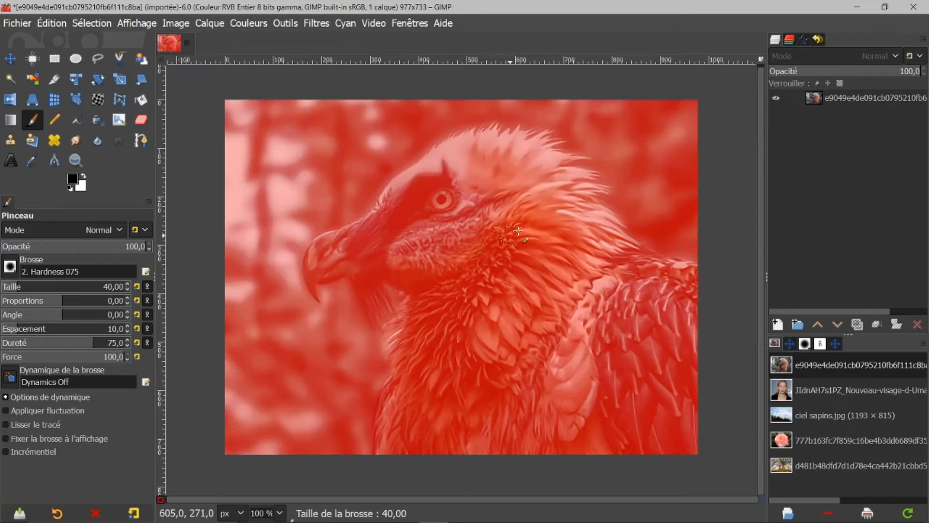
pyautogui.click(85, 177)
pyautogui.moveTo(476, 205)
pyautogui.mouseDown()
pyautogui.moveTo(454, 247)
pyautogui.moveTo(464, 217)
pyautogui.moveTo(489, 247)
pyautogui.moveTo(448, 250)
pyautogui.moveTo(499, 252)
pyautogui.mouseUp()
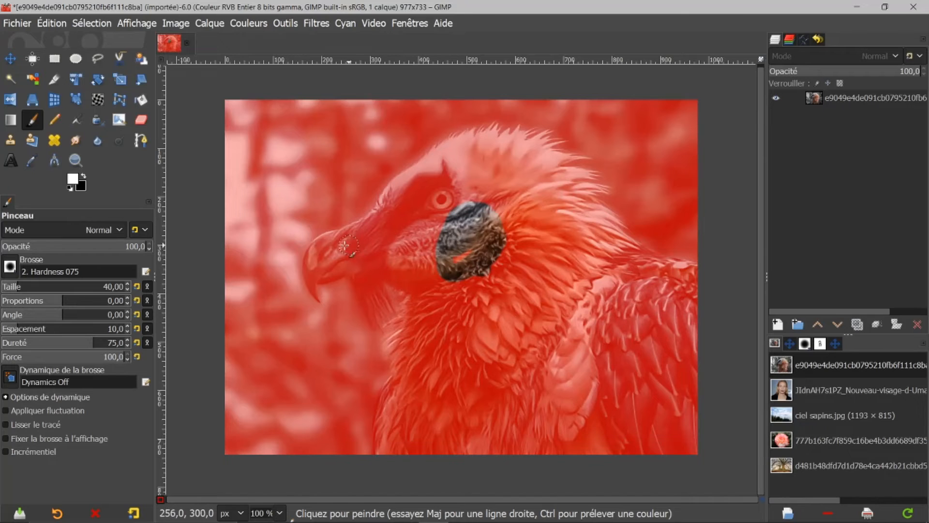
pyautogui.moveTo(327, 240)
pyautogui.mouseDown()
pyautogui.moveTo(308, 270)
pyautogui.moveTo(315, 296)
pyautogui.moveTo(318, 284)
pyautogui.moveTo(355, 268)
pyautogui.mouseUp()
pyautogui.moveTo(380, 228)
pyautogui.mouseDown()
pyautogui.moveTo(384, 235)
pyautogui.moveTo(338, 237)
pyautogui.mouseUp()
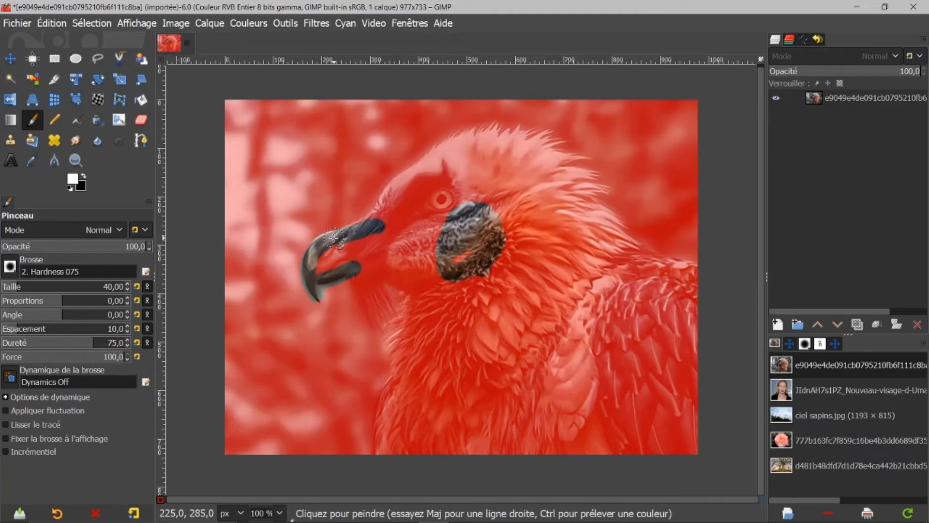
pyautogui.moveTo(409, 183); pyautogui.dragTo(356, 236)
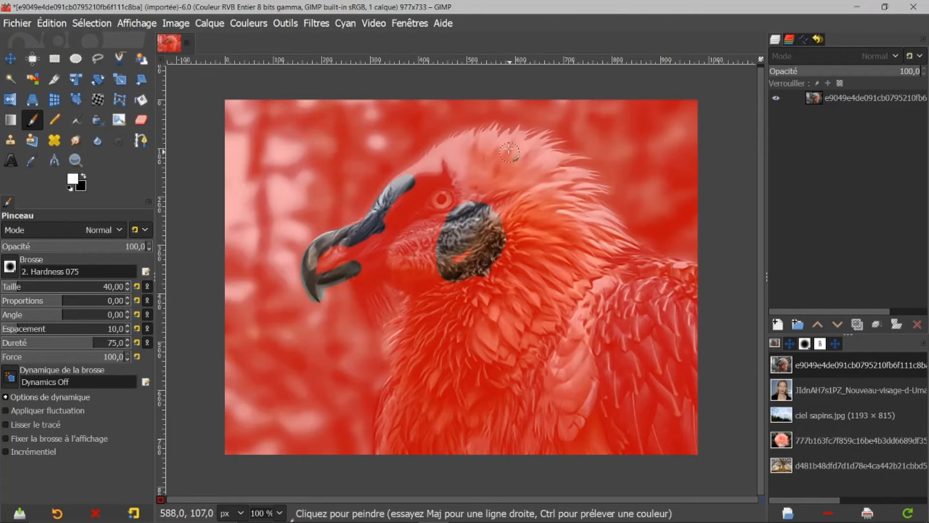
pyautogui.moveTo(438, 162); pyautogui.dragTo(415, 175)
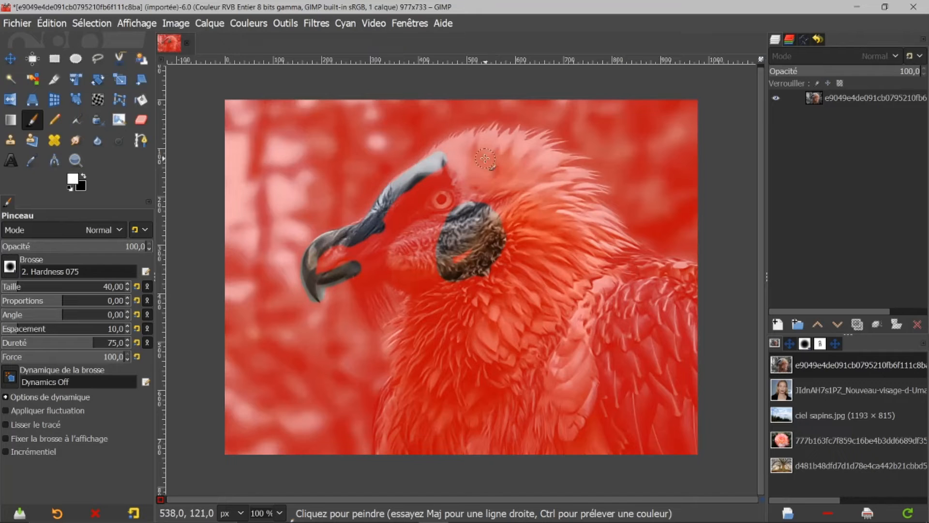
pyautogui.moveTo(471, 148)
pyautogui.mouseDown()
pyautogui.moveTo(442, 158)
pyautogui.moveTo(485, 143)
pyautogui.moveTo(532, 152)
pyautogui.moveTo(601, 218)
pyautogui.moveTo(622, 258)
pyautogui.moveTo(691, 274)
pyautogui.moveTo(699, 446)
pyautogui.moveTo(478, 442)
pyautogui.moveTo(463, 449)
pyautogui.moveTo(605, 447)
pyautogui.moveTo(389, 455)
pyautogui.moveTo(405, 373)
pyautogui.moveTo(395, 342)
pyautogui.moveTo(411, 320)
pyautogui.moveTo(413, 286)
pyautogui.moveTo(365, 274)
pyautogui.mouseUp()
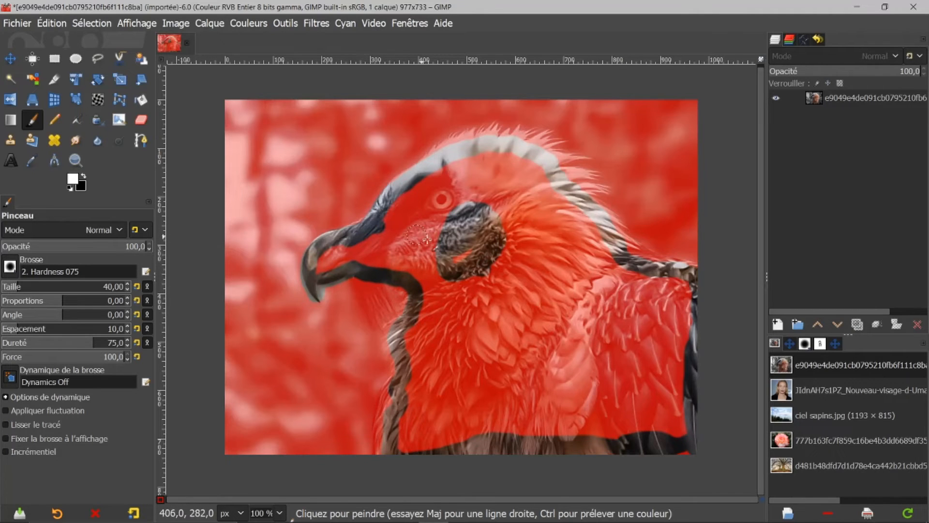
pyautogui.moveTo(365, 247)
pyautogui.mouseDown()
pyautogui.moveTo(320, 265)
pyautogui.moveTo(402, 257)
pyautogui.mouseUp()
# Enlarge the brush to 89 and paint white over the rest of the vulture's head and body on the mask.
pyautogui.press(']')
pyautogui.press(']')
pyautogui.press(']')
pyautogui.press(']')
pyautogui.press(']')
pyautogui.press(']')
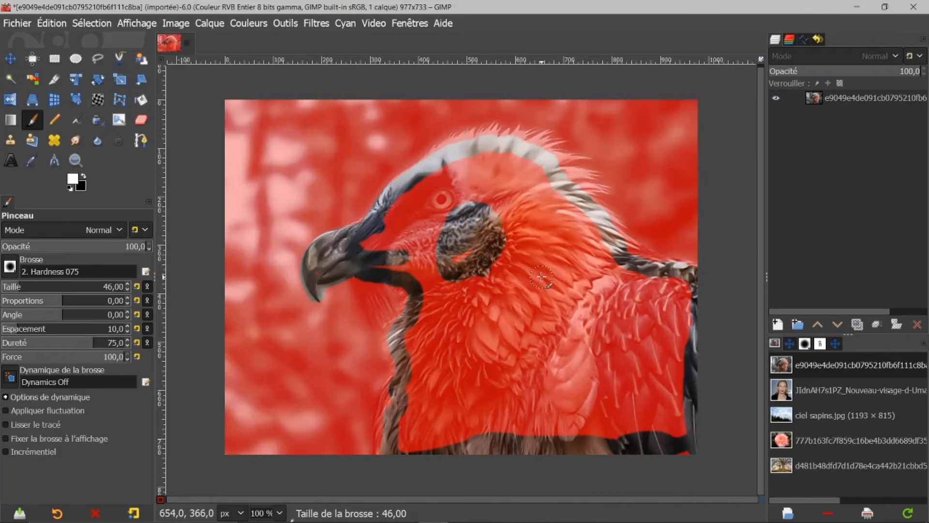
pyautogui.press(']')
pyautogui.press(']')
pyautogui.press(']')
pyautogui.press(']')
pyautogui.press(']')
pyautogui.press(']')
pyautogui.press(']')
pyautogui.press(']')
pyautogui.press(']')
pyautogui.press(']')
pyautogui.press(']')
pyautogui.press(']')
pyautogui.press(']')
pyautogui.press(']')
pyautogui.press(']')
pyautogui.press(']')
pyautogui.press(']')
pyautogui.press(']')
pyautogui.press(']')
pyautogui.press(']')
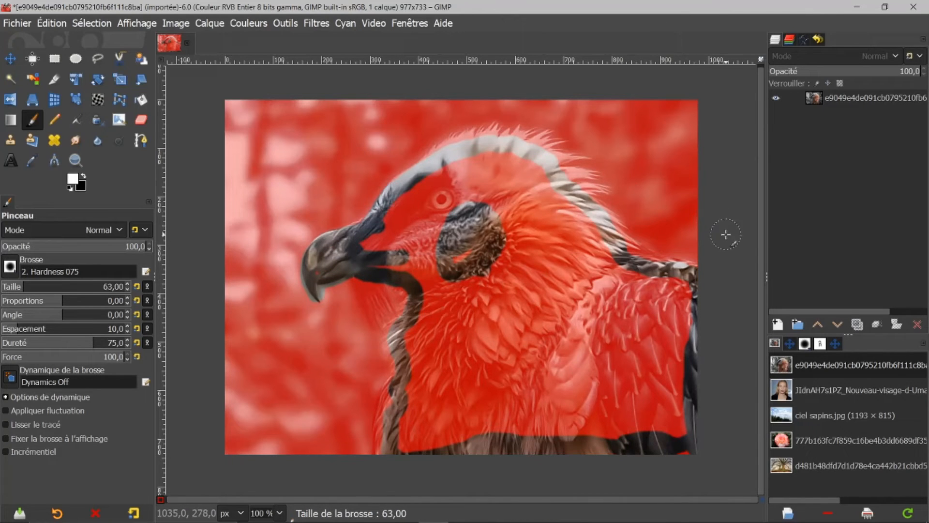
pyautogui.press(']')
pyautogui.press(']')
pyautogui.press(']')
pyautogui.press(']')
pyautogui.press(']')
pyautogui.press(']')
pyautogui.press(']')
pyautogui.press(']')
pyautogui.moveTo(531, 320)
pyautogui.mouseDown()
pyautogui.moveTo(617, 301)
pyautogui.moveTo(590, 278)
pyautogui.moveTo(648, 277)
pyautogui.moveTo(683, 290)
pyautogui.moveTo(688, 296)
pyautogui.moveTo(520, 331)
pyautogui.moveTo(651, 353)
pyautogui.moveTo(710, 343)
pyautogui.moveTo(634, 329)
pyautogui.moveTo(624, 335)
pyautogui.moveTo(667, 327)
pyautogui.moveTo(618, 377)
pyautogui.moveTo(569, 366)
pyautogui.moveTo(682, 381)
pyautogui.moveTo(667, 411)
pyautogui.moveTo(674, 457)
pyautogui.moveTo(675, 428)
pyautogui.moveTo(624, 413)
pyautogui.moveTo(620, 389)
pyautogui.moveTo(537, 405)
pyautogui.moveTo(503, 451)
pyautogui.moveTo(496, 417)
pyautogui.moveTo(497, 438)
pyautogui.moveTo(536, 434)
pyautogui.moveTo(587, 402)
pyautogui.moveTo(598, 409)
pyautogui.moveTo(598, 455)
pyautogui.moveTo(627, 433)
pyautogui.moveTo(516, 401)
pyautogui.moveTo(462, 456)
pyautogui.moveTo(449, 424)
pyautogui.moveTo(423, 440)
pyautogui.moveTo(428, 410)
pyautogui.moveTo(408, 431)
pyautogui.moveTo(408, 451)
pyautogui.moveTo(435, 385)
pyautogui.moveTo(426, 411)
pyautogui.moveTo(557, 290)
pyautogui.moveTo(523, 381)
pyautogui.moveTo(515, 308)
pyautogui.moveTo(484, 255)
pyautogui.mouseUp()
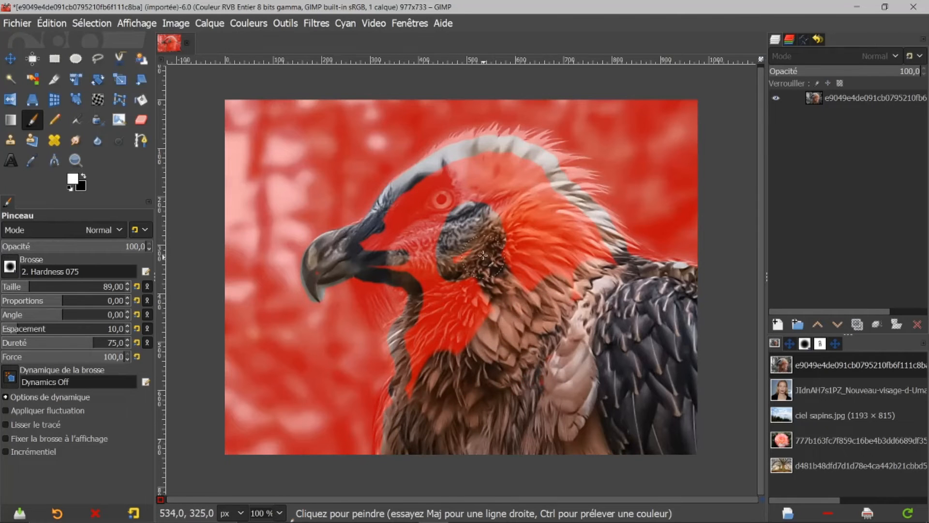
pyautogui.moveTo(448, 227)
pyautogui.mouseDown()
pyautogui.moveTo(445, 207)
pyautogui.moveTo(425, 194)
pyautogui.moveTo(401, 210)
pyautogui.moveTo(376, 253)
pyautogui.moveTo(385, 248)
pyautogui.moveTo(429, 274)
pyautogui.moveTo(439, 260)
pyautogui.moveTo(415, 239)
pyautogui.moveTo(462, 182)
pyautogui.moveTo(448, 180)
pyautogui.moveTo(488, 159)
pyautogui.moveTo(526, 163)
pyautogui.moveTo(604, 269)
pyautogui.moveTo(485, 186)
pyautogui.moveTo(465, 205)
pyautogui.moveTo(495, 185)
pyautogui.moveTo(520, 197)
pyautogui.moveTo(526, 186)
pyautogui.moveTo(526, 249)
pyautogui.moveTo(542, 281)
pyautogui.moveTo(508, 254)
pyautogui.moveTo(519, 275)
pyautogui.moveTo(517, 255)
pyautogui.moveTo(552, 228)
pyautogui.moveTo(557, 237)
pyautogui.moveTo(558, 207)
pyautogui.mouseUp()
pyautogui.moveTo(491, 290)
pyautogui.mouseDown()
pyautogui.moveTo(438, 384)
pyautogui.moveTo(477, 285)
pyautogui.moveTo(457, 313)
pyautogui.moveTo(465, 280)
pyautogui.moveTo(438, 294)
pyautogui.moveTo(416, 347)
pyautogui.moveTo(424, 404)
pyautogui.mouseUp()
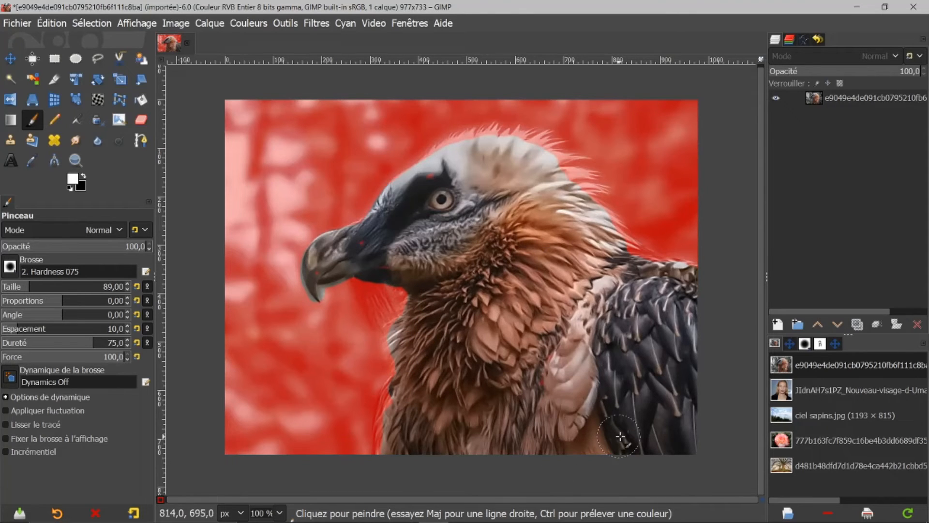
# Leave Quick Mask, invert the selection and delete the background around the vulture.
pyautogui.click(160, 499)
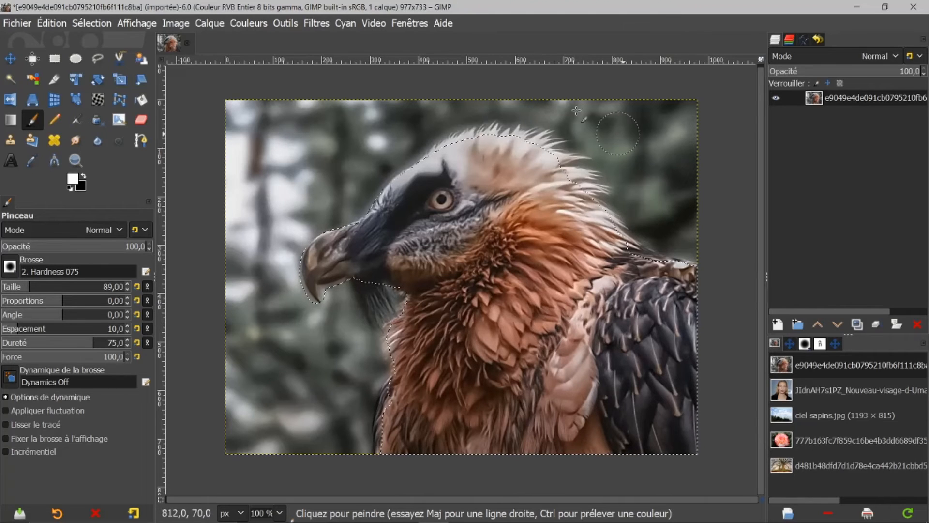
pyautogui.click(91, 23)
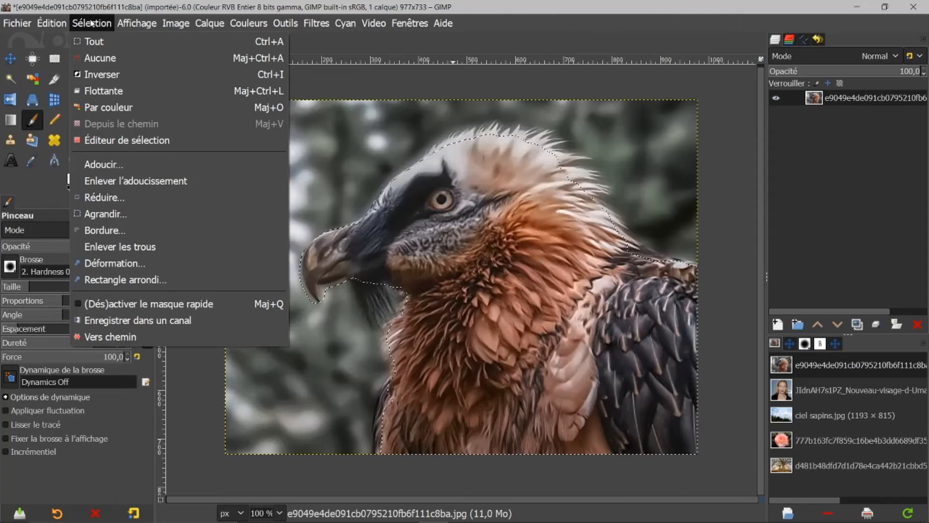
pyautogui.click(101, 75)
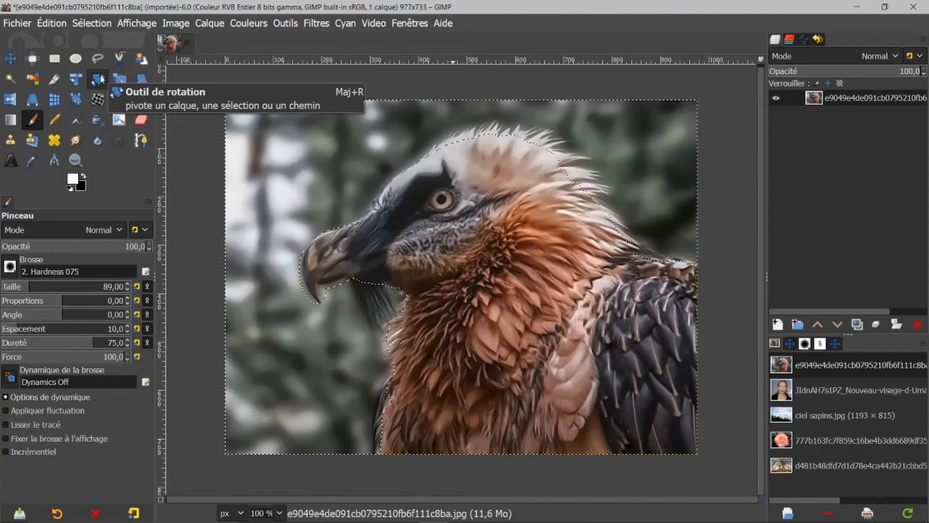
pyautogui.press('Delete')
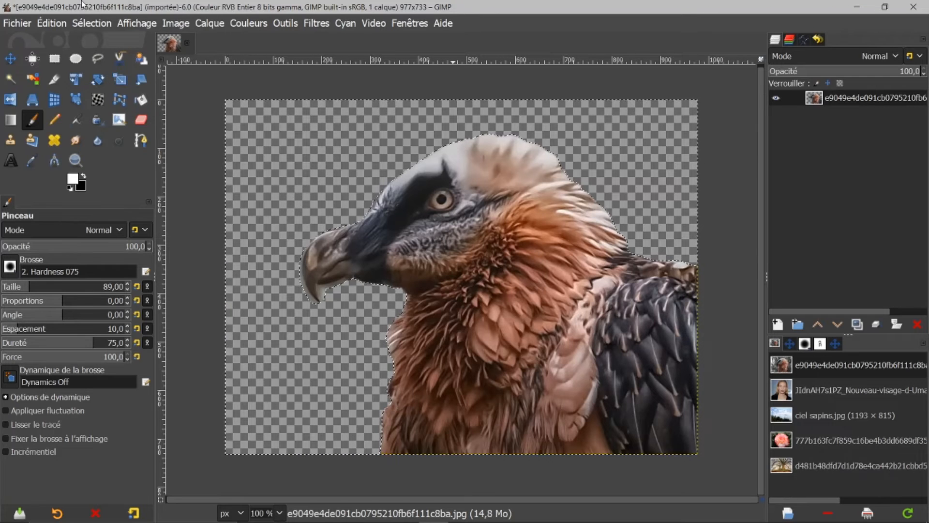
# Remove the selection and create a new transparent layer.
pyautogui.click(82, 23)
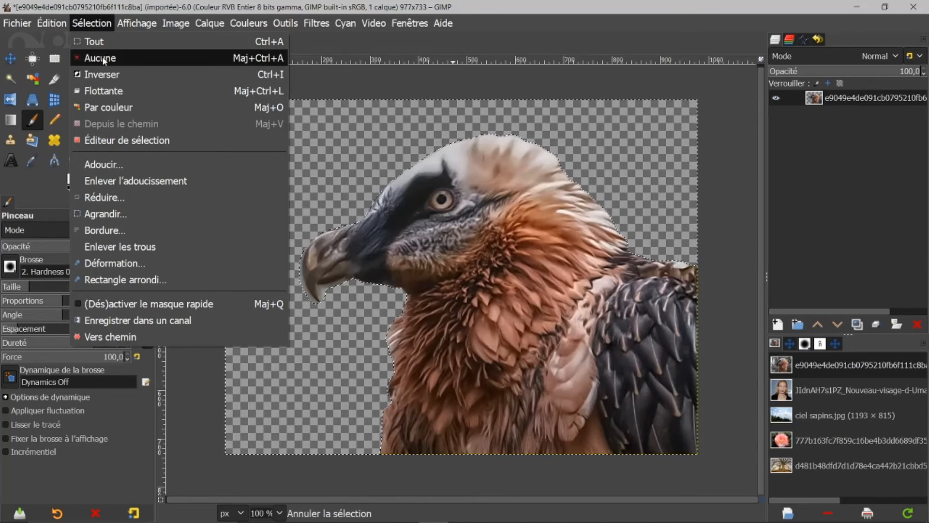
pyautogui.click(97, 58)
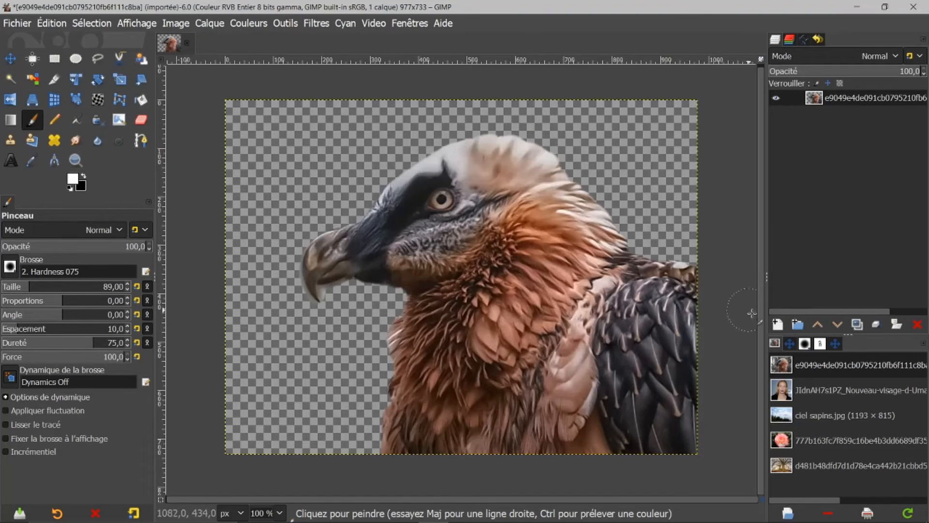
pyautogui.click(778, 325)
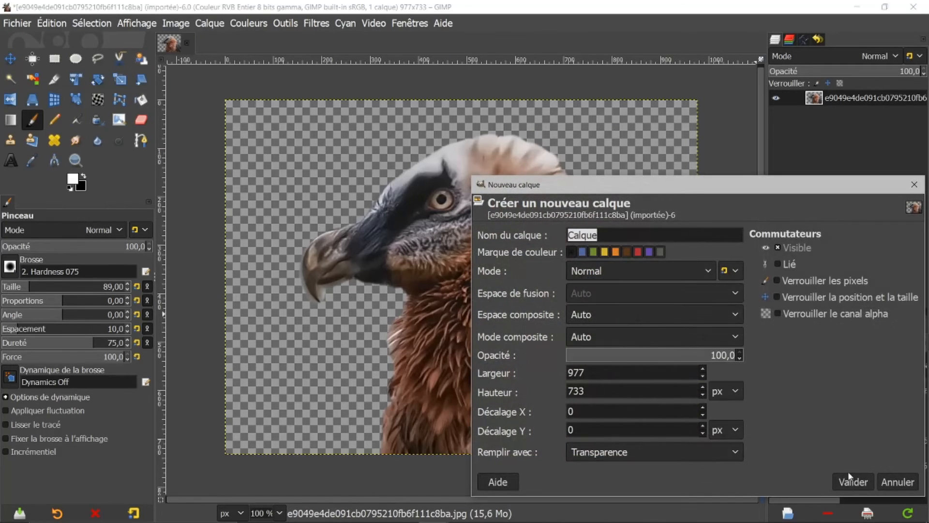
pyautogui.click(854, 482)
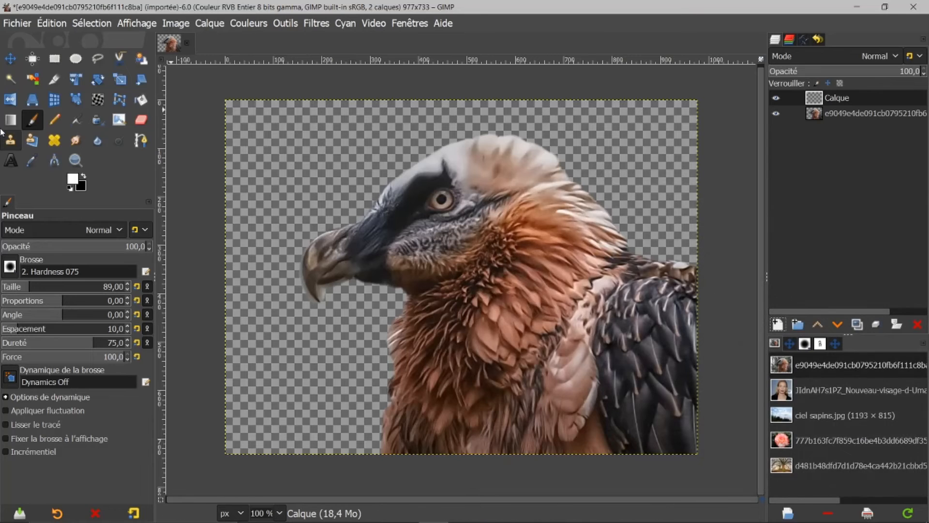
# Fill the new layer with red c82424 from the foreground color.
pyautogui.click(72, 182)
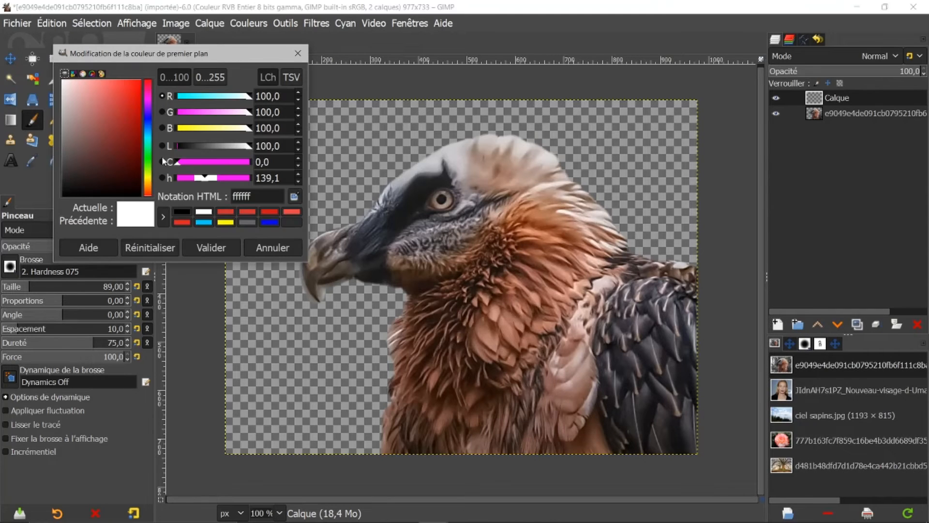
pyautogui.moveTo(135, 112); pyautogui.dragTo(126, 104)
pyautogui.moveTo(144, 209); pyautogui.dragTo(579, 170)
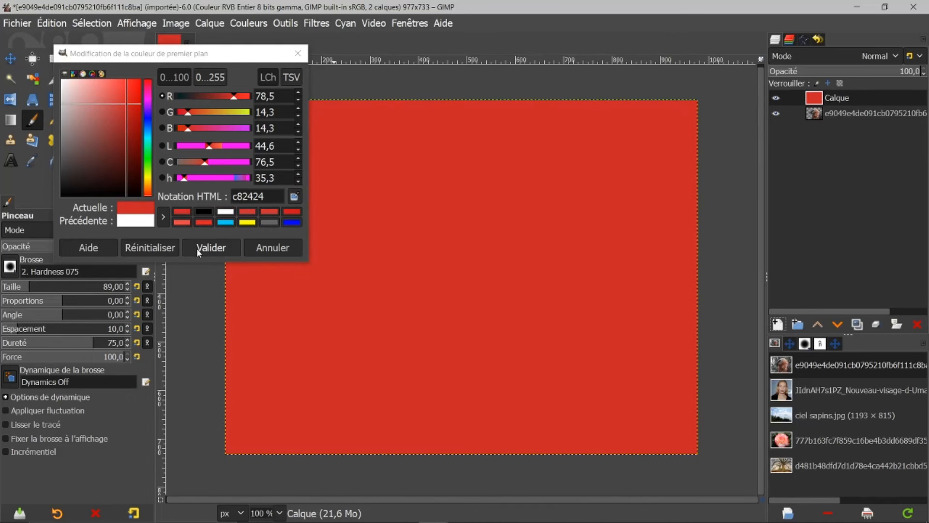
pyautogui.click(271, 248)
# Move the red layer below the vulture layer in the layer stack.
pyautogui.moveTo(814, 100); pyautogui.dragTo(812, 125)
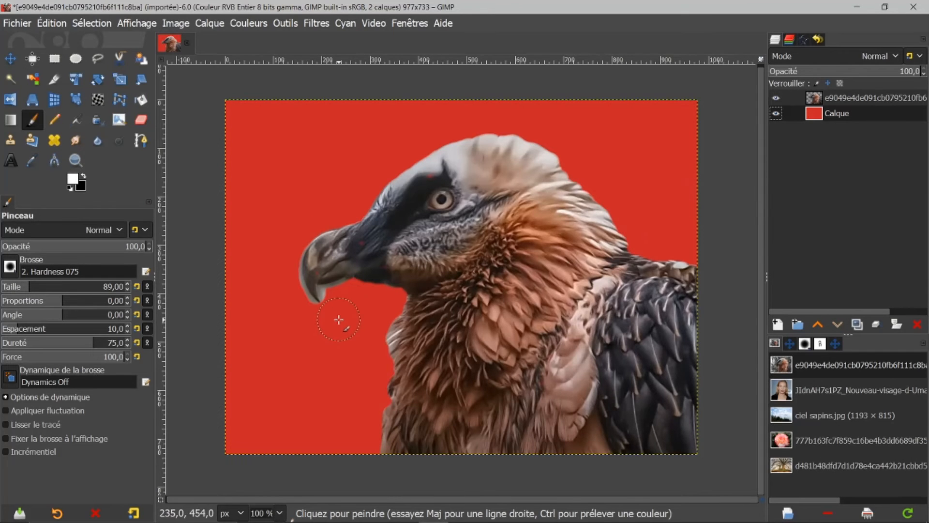
pyautogui.scroll(3, 339, 320)
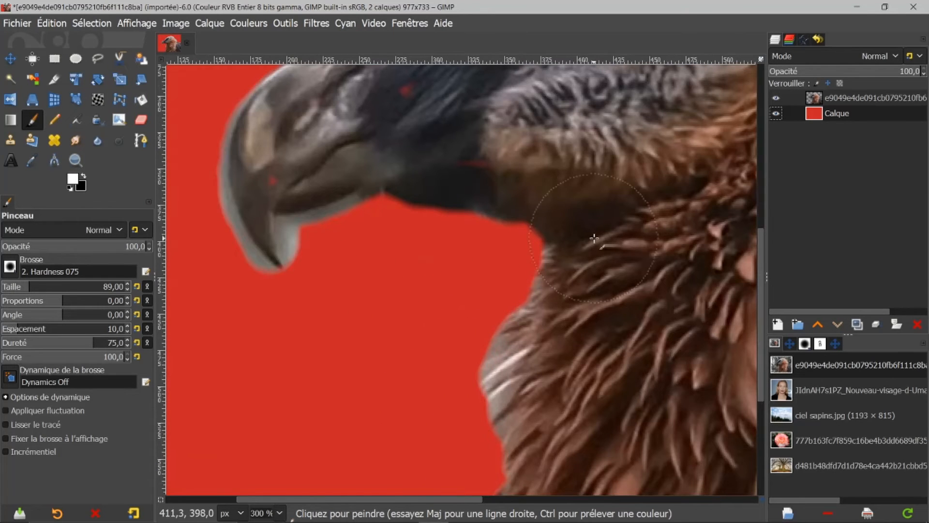
# Select the vulture layer and, with the Paths tool in Design mode, place curved nodes from the beak's upper edge to its tip.
pyautogui.moveTo(763, 257); pyautogui.dragTo(768, 226)
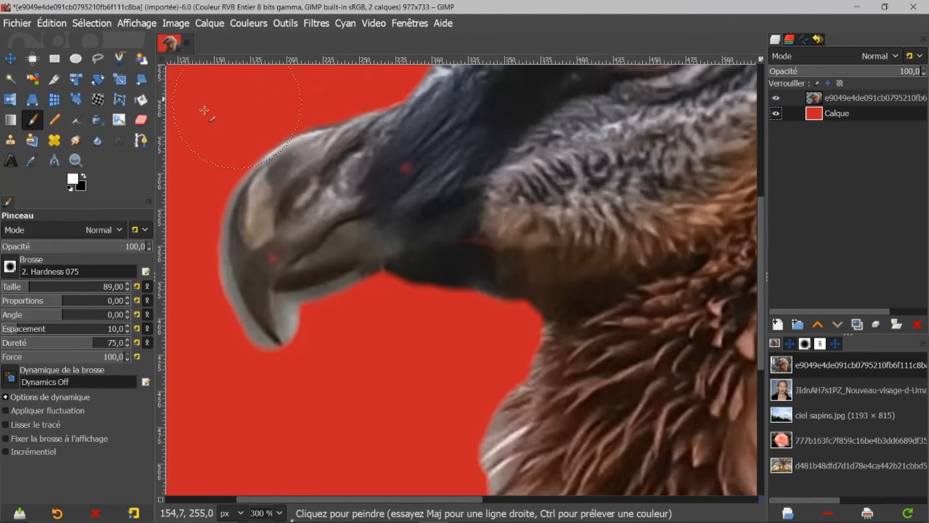
pyautogui.click(815, 100)
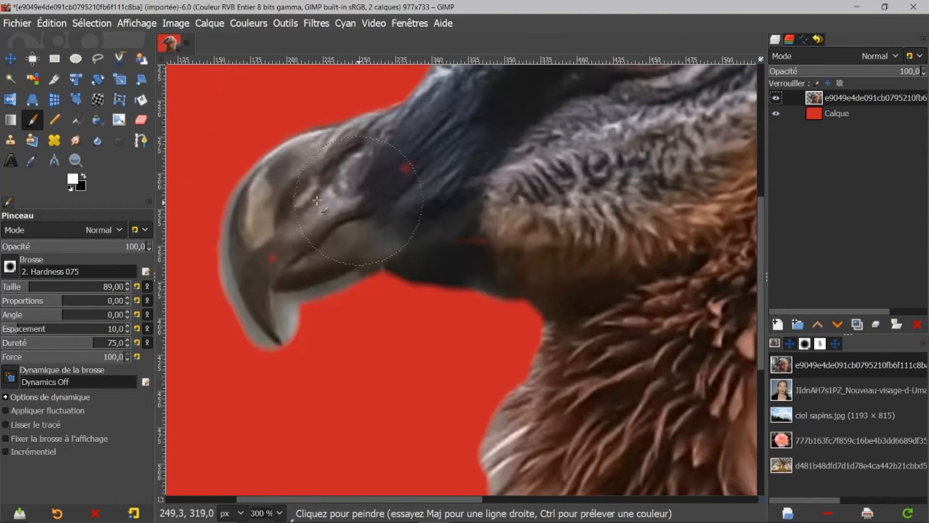
pyautogui.click(142, 141)
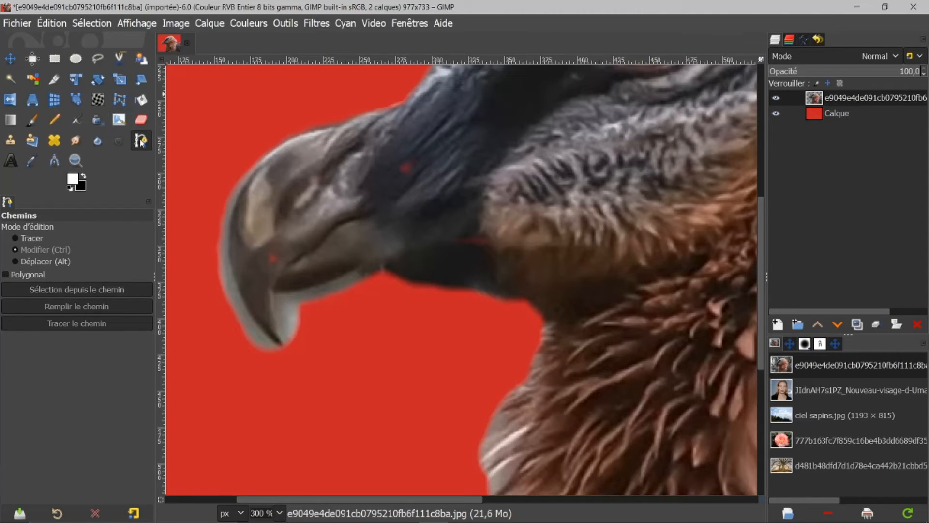
pyautogui.click(28, 237)
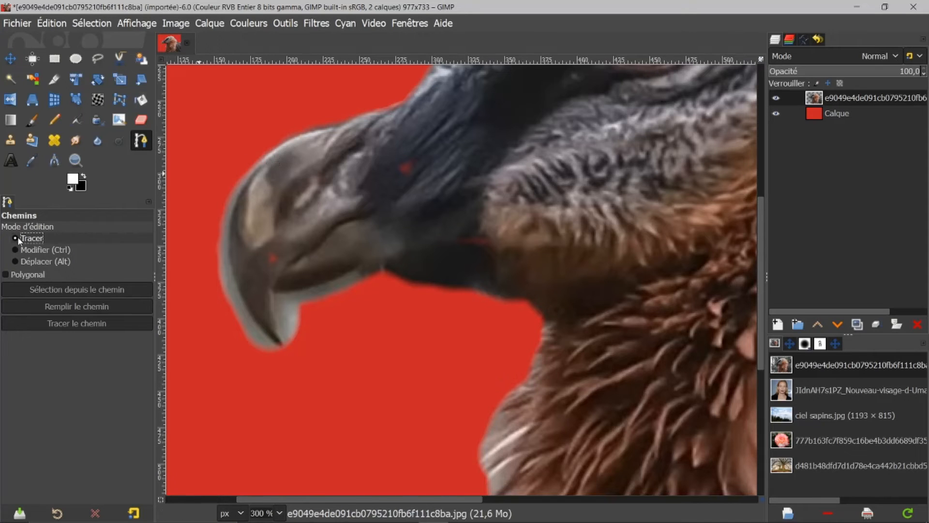
pyautogui.click(270, 153)
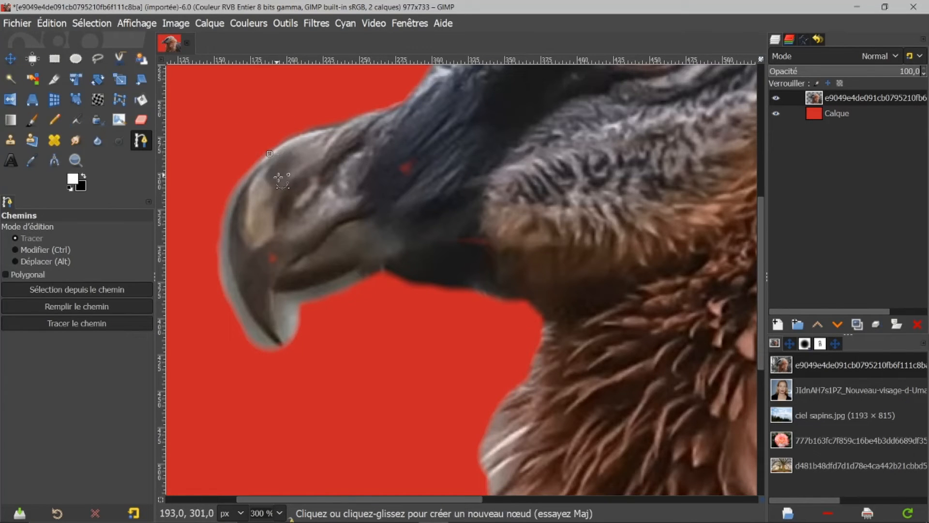
pyautogui.moveTo(281, 346); pyautogui.dragTo(394, 469)
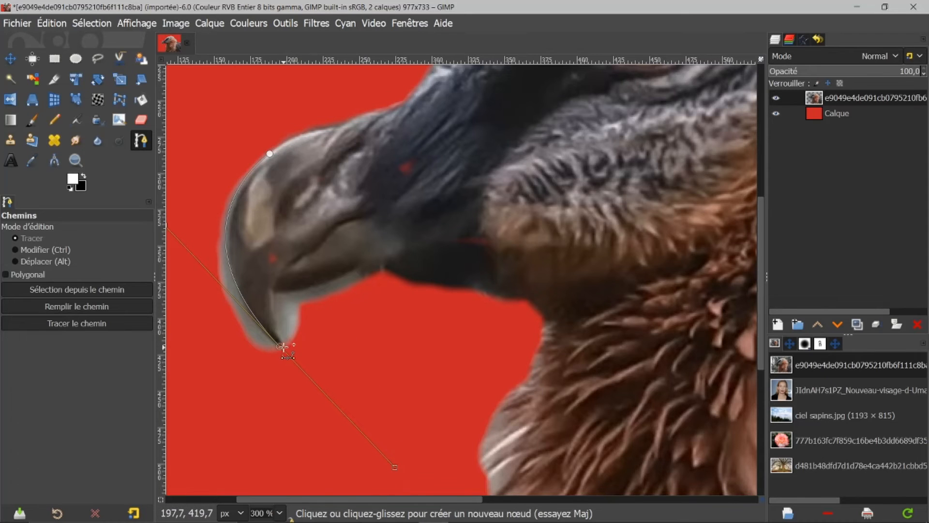
pyautogui.click(274, 295)
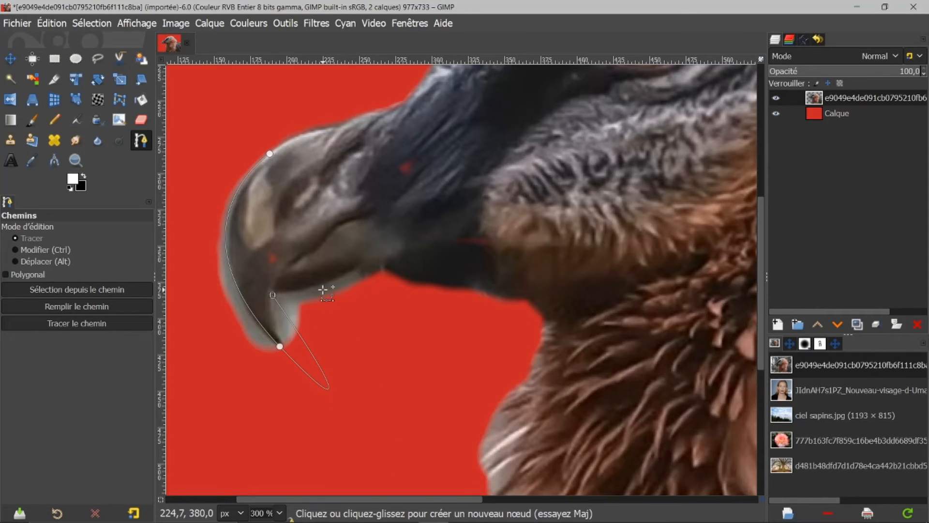
pyautogui.hotkey('ctrl', 'z')
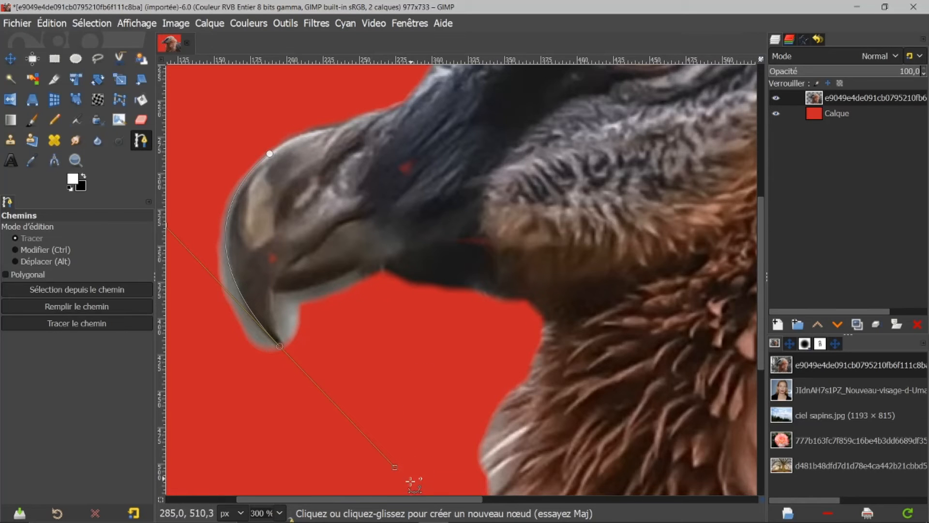
pyautogui.moveTo(395, 468); pyautogui.dragTo(273, 315)
pyautogui.click(270, 294)
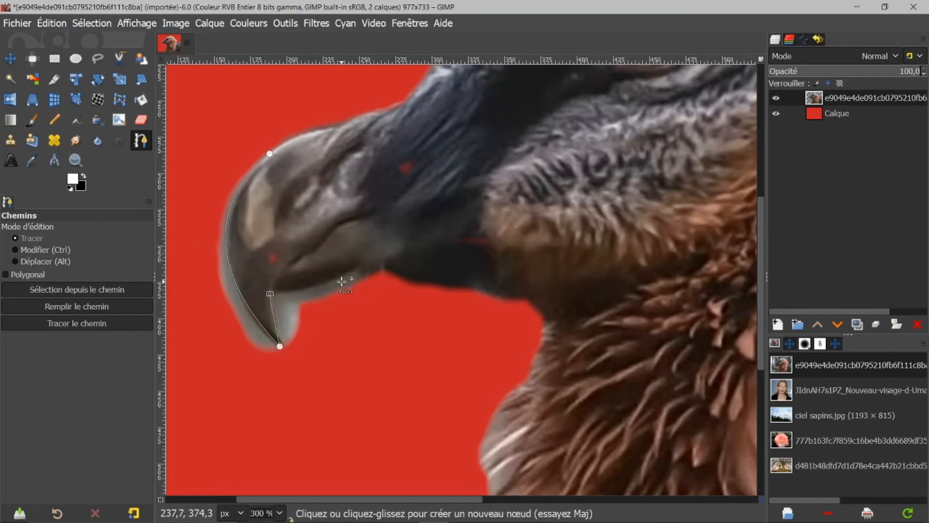
# Add path nodes along the beak's underside and back down to the tip, redoing one misplaced node.
pyautogui.moveTo(355, 272); pyautogui.dragTo(362, 266)
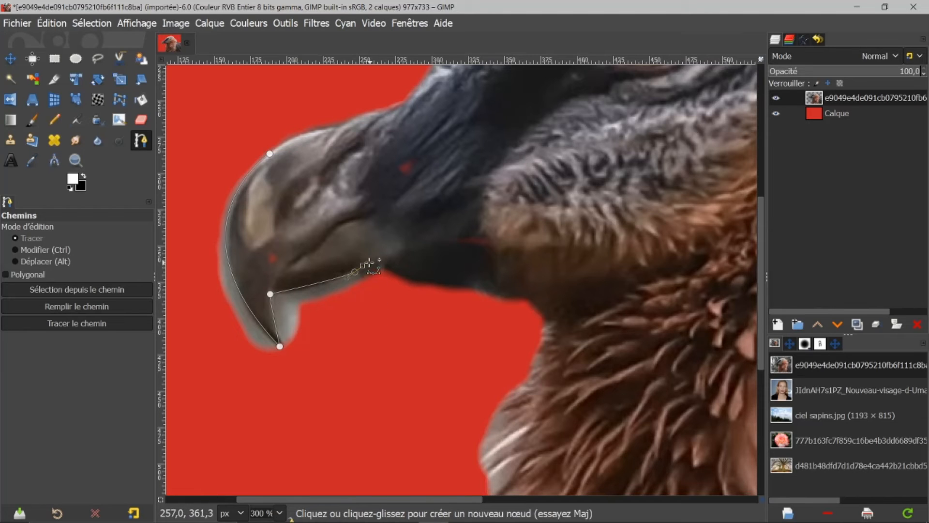
pyautogui.click(358, 310)
pyautogui.click(323, 346)
pyautogui.press('ctrl')
pyautogui.keyDown('ctrl'); pyautogui.click(281, 345); pyautogui.keyUp('ctrl')
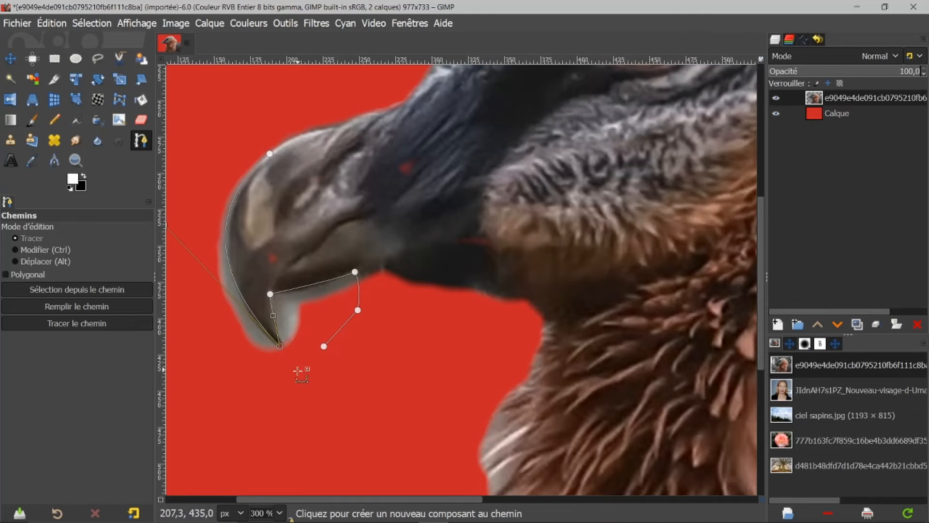
pyautogui.press('ctrl')
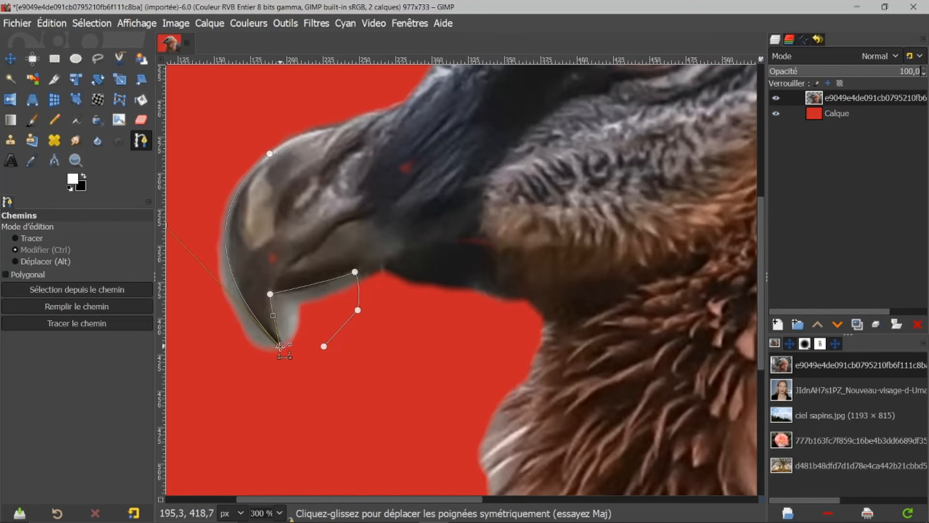
pyautogui.click(297, 349)
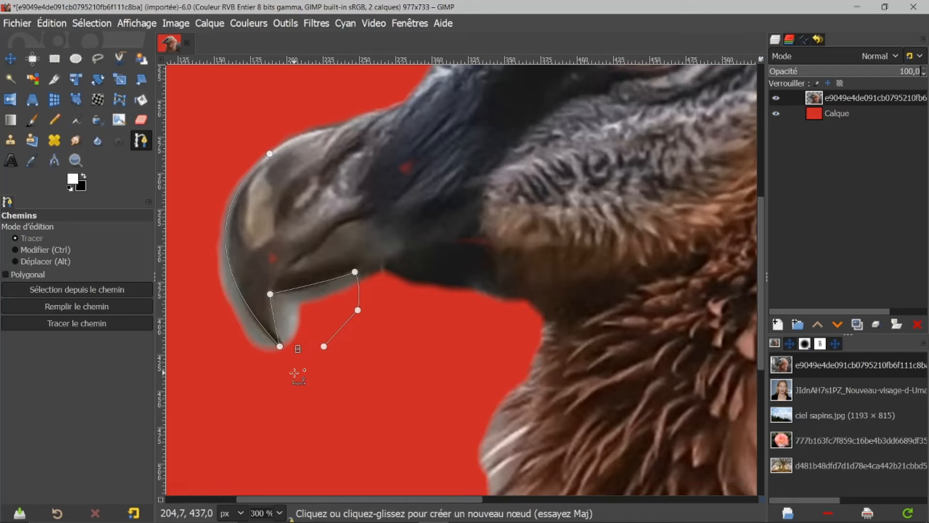
pyautogui.press('ctrl')
pyautogui.hotkey('ctrl', 'z')
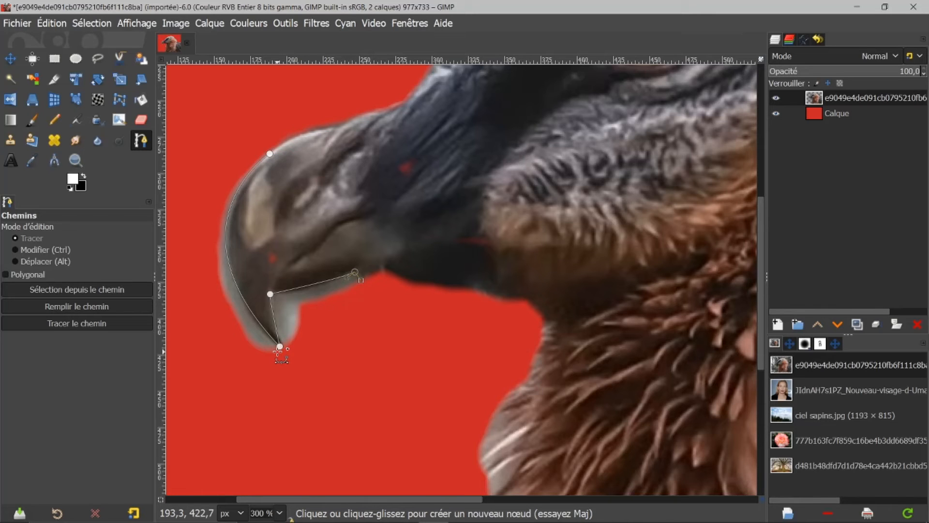
pyautogui.moveTo(356, 321); pyautogui.dragTo(331, 349)
pyautogui.keyDown('ctrl'); pyautogui.click(280, 346); pyautogui.keyUp('ctrl')
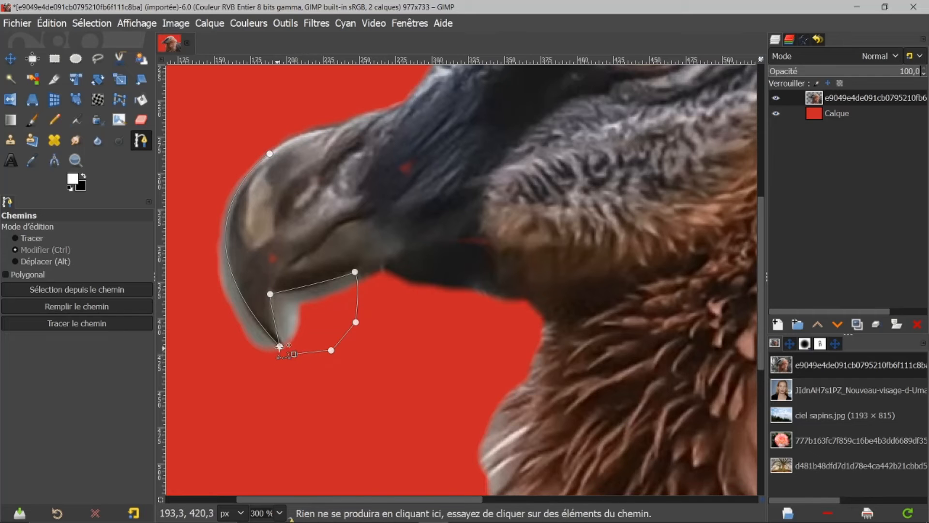
pyautogui.keyDown('ctrl'); pyautogui.click(280, 346); pyautogui.keyUp('ctrl')
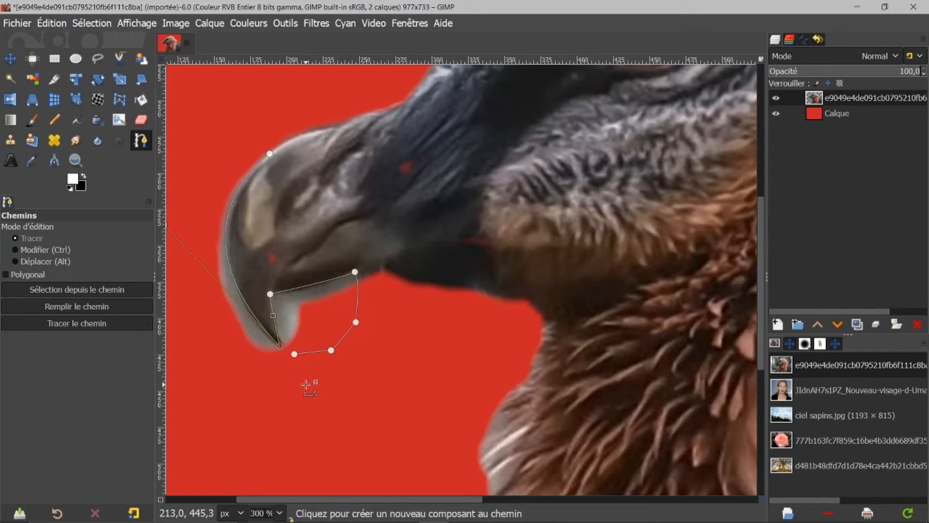
# Extend the path outward around the front of the beak and close it at the starting node.
pyautogui.hotkey('shift', 'v')
pyautogui.hotkey('ctrl', 'shift', 'a')
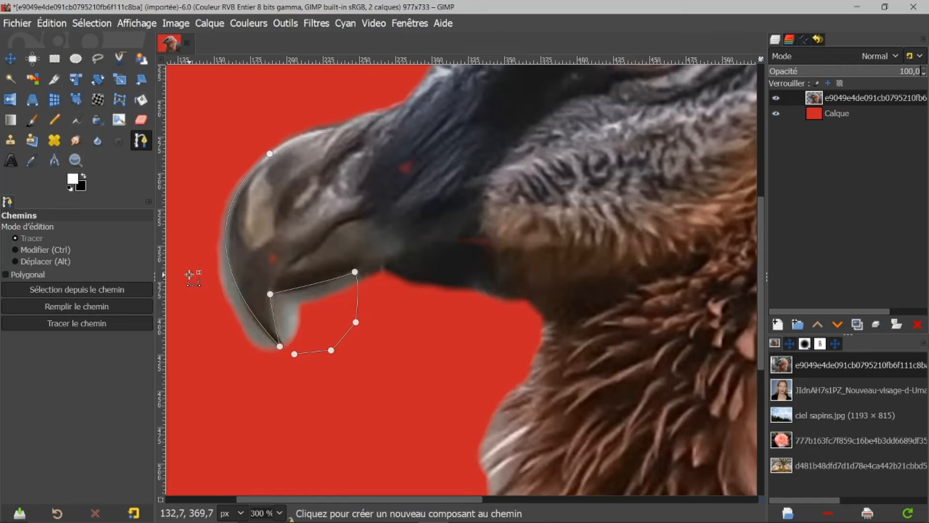
pyautogui.press('ctrl')
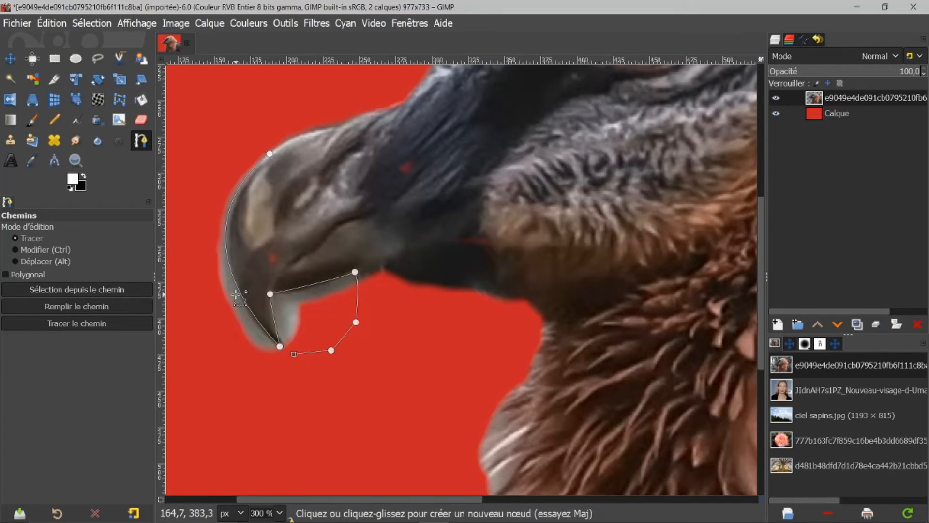
pyautogui.click(220, 353)
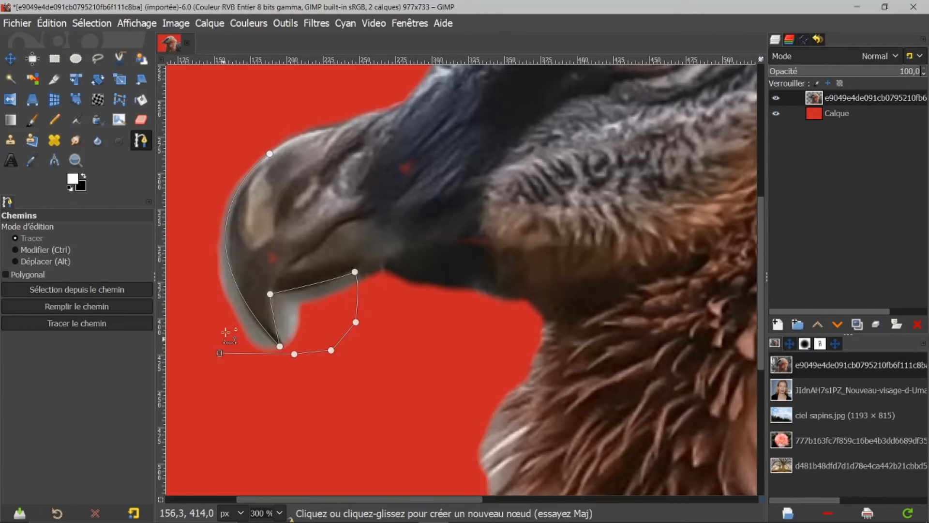
pyautogui.click(202, 275)
pyautogui.click(206, 183)
pyautogui.click(246, 145)
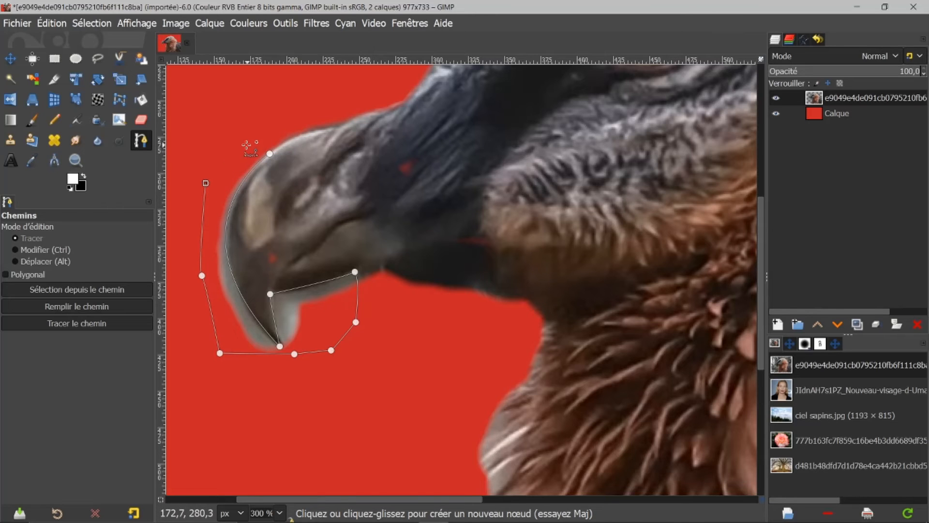
pyautogui.press('ctrl')
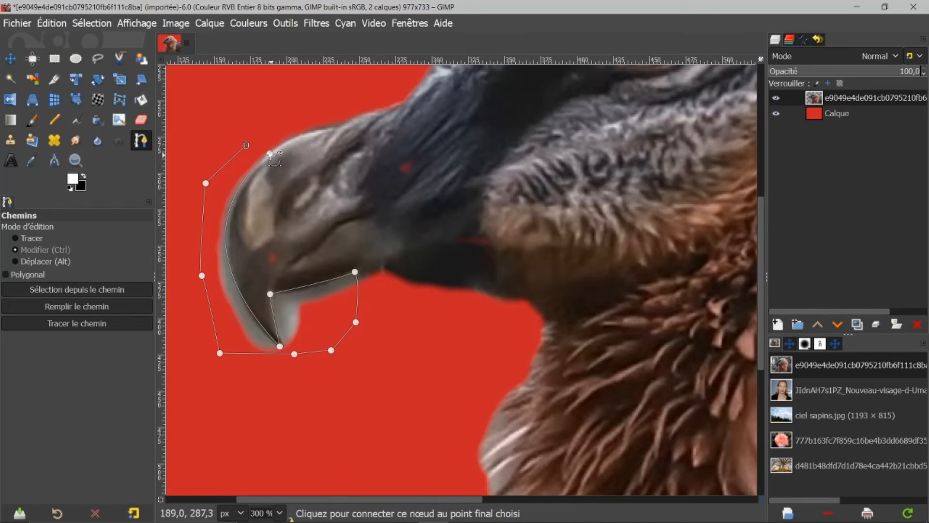
pyautogui.keyDown('ctrl'); pyautogui.click(269, 154); pyautogui.keyUp('ctrl')
# Convert the closed path to a selection, delete the enclosed background around the beak, and deselect.
pyautogui.press('Return')
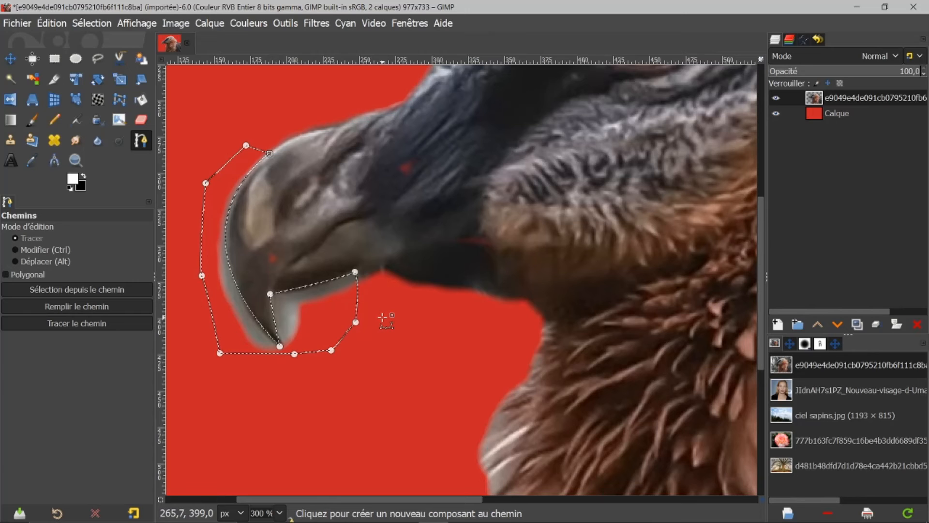
pyautogui.press('Delete')
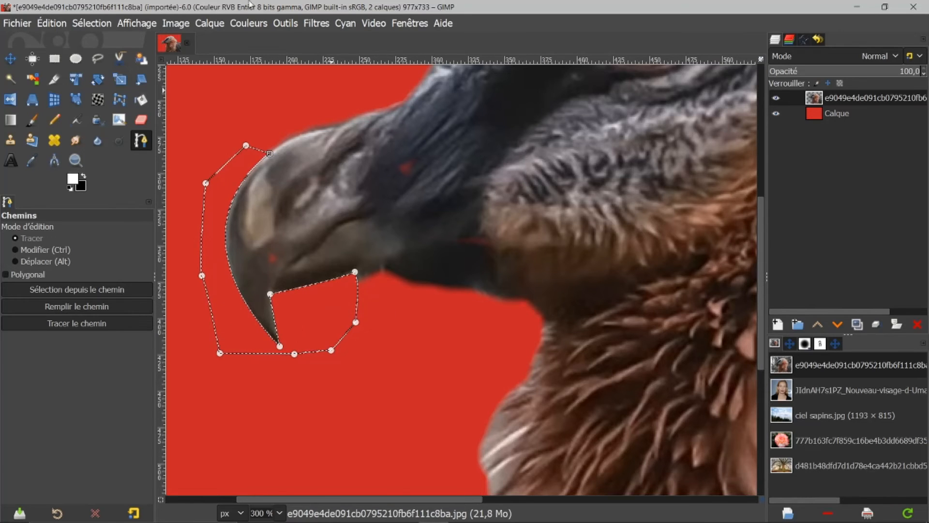
pyautogui.click(83, 25)
pyautogui.click(88, 58)
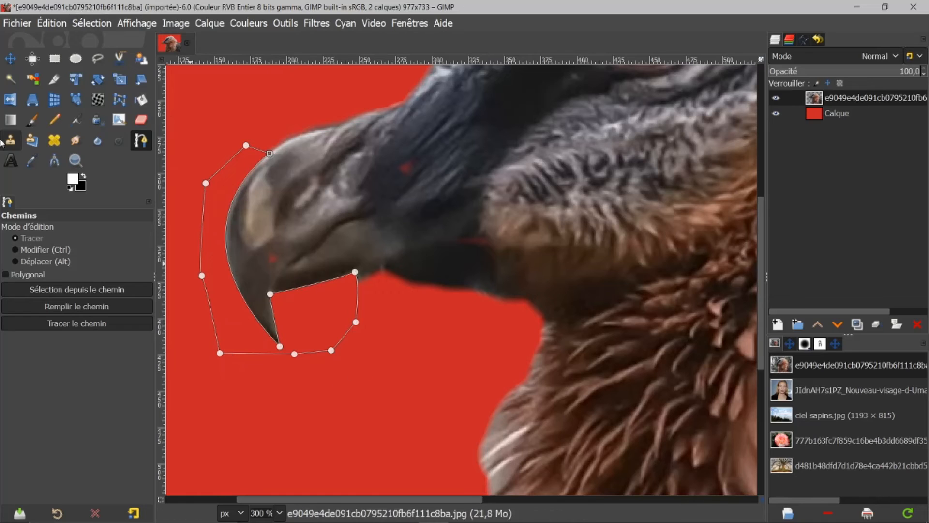
# Switch to the Smudge tool and reduce its brush size to 15.
pyautogui.click(11, 59)
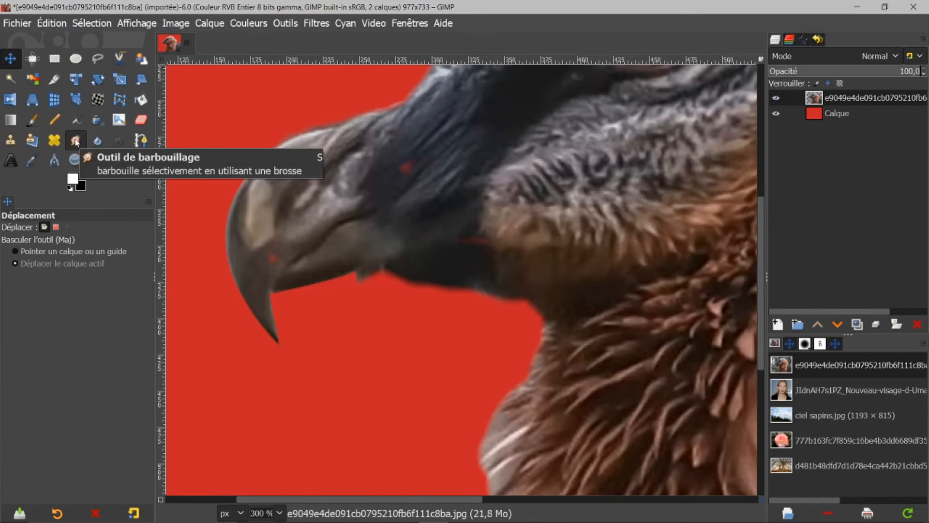
pyautogui.click(76, 141)
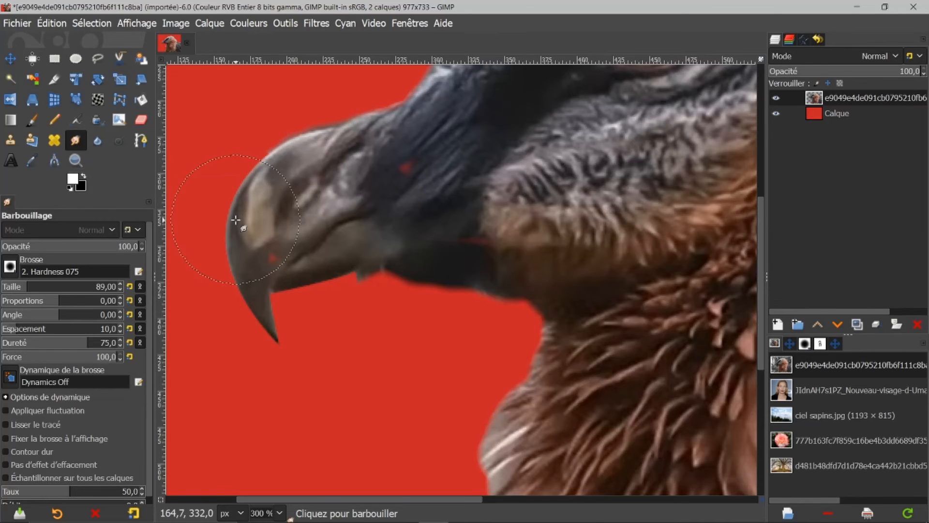
pyautogui.press('[')
pyautogui.press('[')
pyautogui.press('[')
pyautogui.press('[')
pyautogui.press('[')
pyautogui.press('[')
pyautogui.press('[')
pyautogui.press('[')
pyautogui.press('[')
pyautogui.press('[')
pyautogui.press('[')
pyautogui.press('[')
pyautogui.press('[')
pyautogui.press('[')
pyautogui.press('[')
pyautogui.press('[')
pyautogui.press('[')
pyautogui.press('[')
pyautogui.press('[')
pyautogui.press('[')
pyautogui.press('[')
pyautogui.press('[')
pyautogui.press('[')
pyautogui.press('[')
pyautogui.press('[')
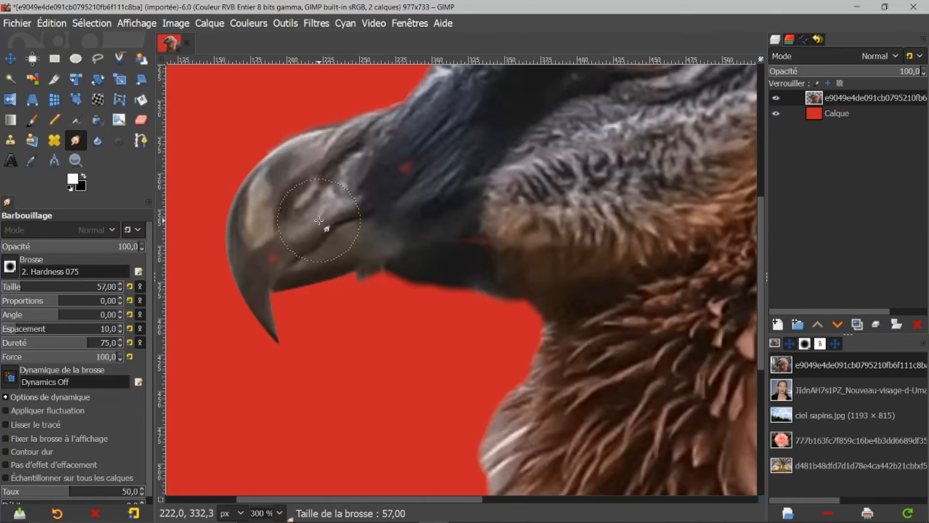
pyautogui.press('[')
pyautogui.press('[')
pyautogui.press('[')
pyautogui.press('[')
pyautogui.press('[')
pyautogui.press('[')
pyautogui.press('[')
pyautogui.press('[')
pyautogui.press('[')
pyautogui.press('[')
pyautogui.press('[')
pyautogui.press('[')
pyautogui.press('[')
pyautogui.press('[')
pyautogui.press('[')
pyautogui.press('[')
pyautogui.press('[')
pyautogui.press('[')
pyautogui.press('[')
pyautogui.press('[')
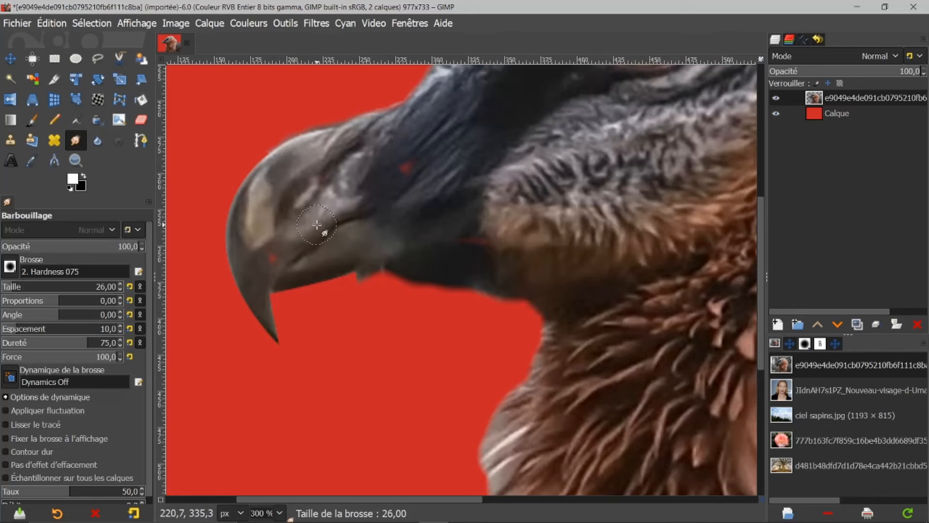
pyautogui.press('[')
pyautogui.press('[')
pyautogui.press('[')
pyautogui.press('[')
pyautogui.press('[')
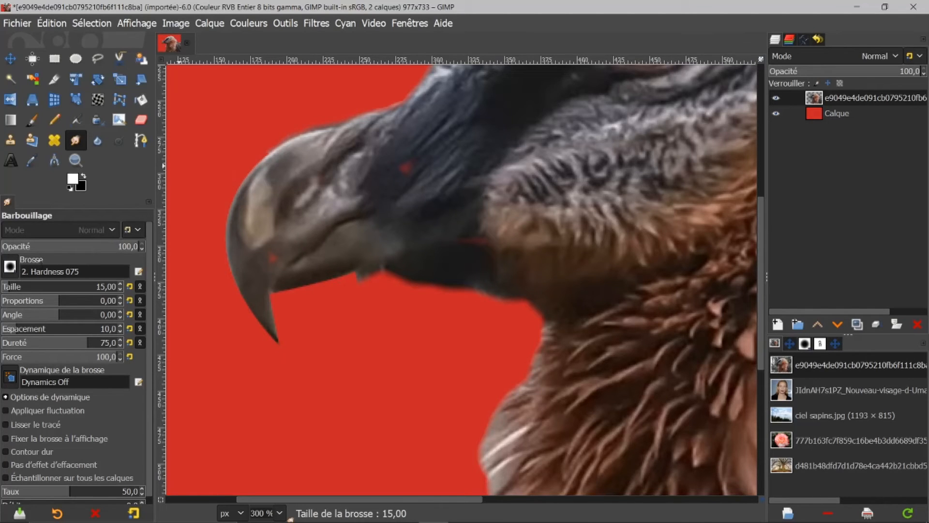
# Choose the Bristles 02 brush for smudging and reduce its size to 41.
pyautogui.click(10, 267)
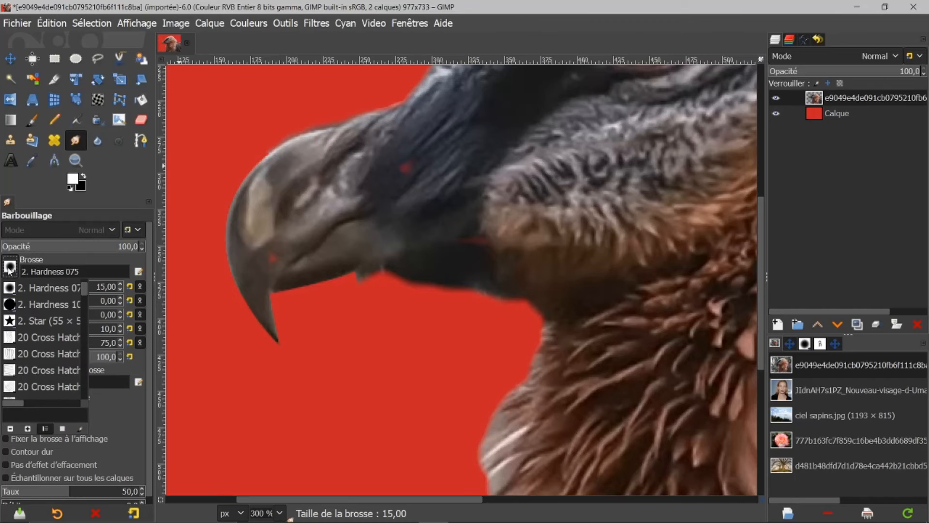
pyautogui.click(807, 348)
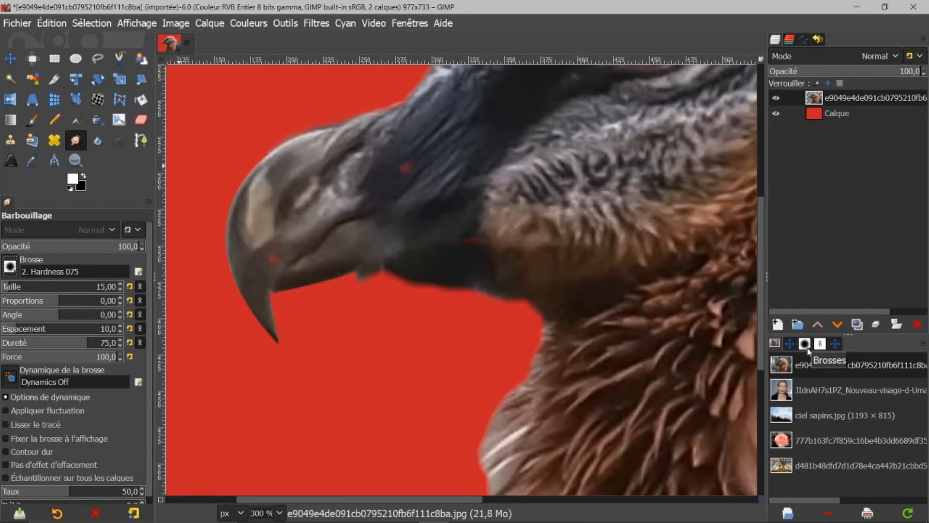
pyautogui.click(808, 348)
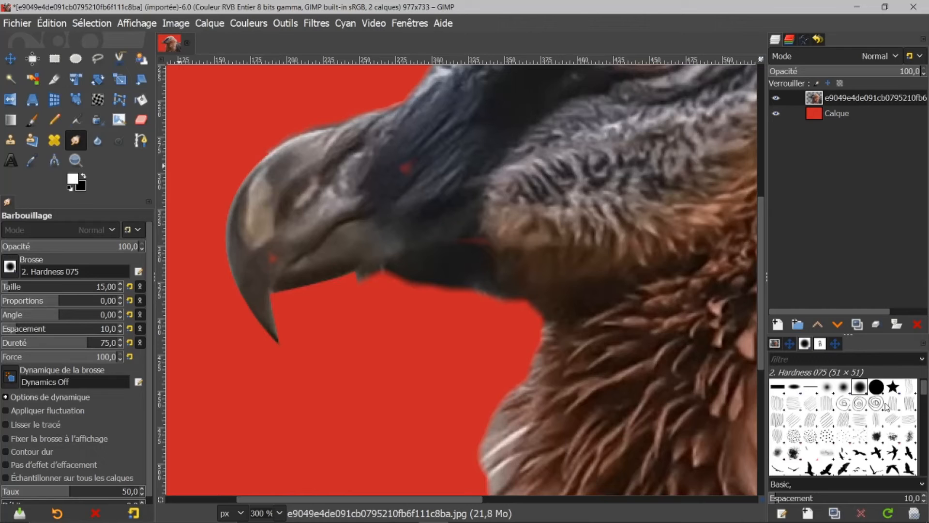
pyautogui.scroll(-1, 864, 419)
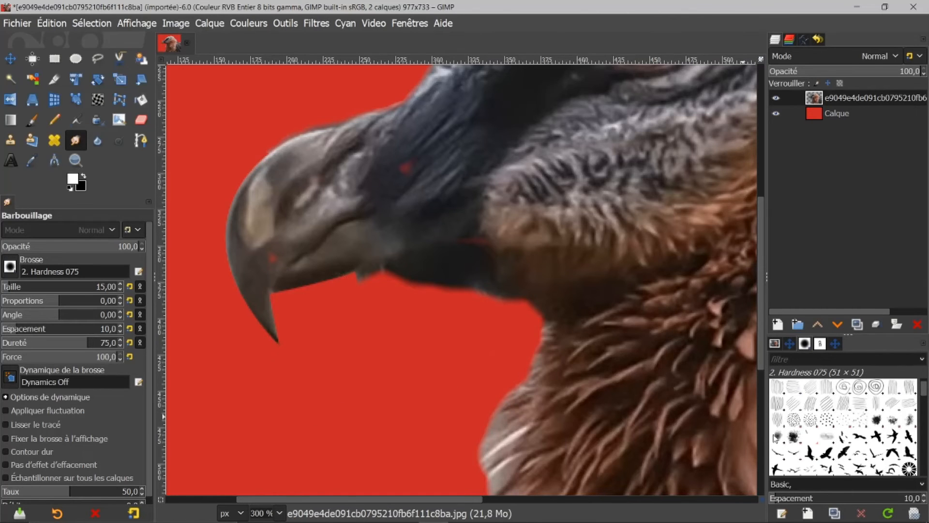
pyautogui.scroll(-3, 867, 463)
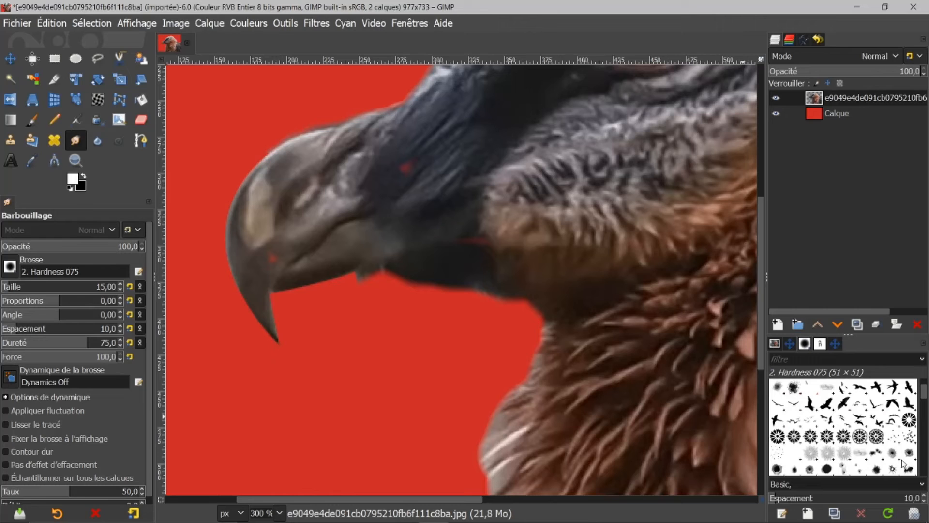
pyautogui.click(911, 438)
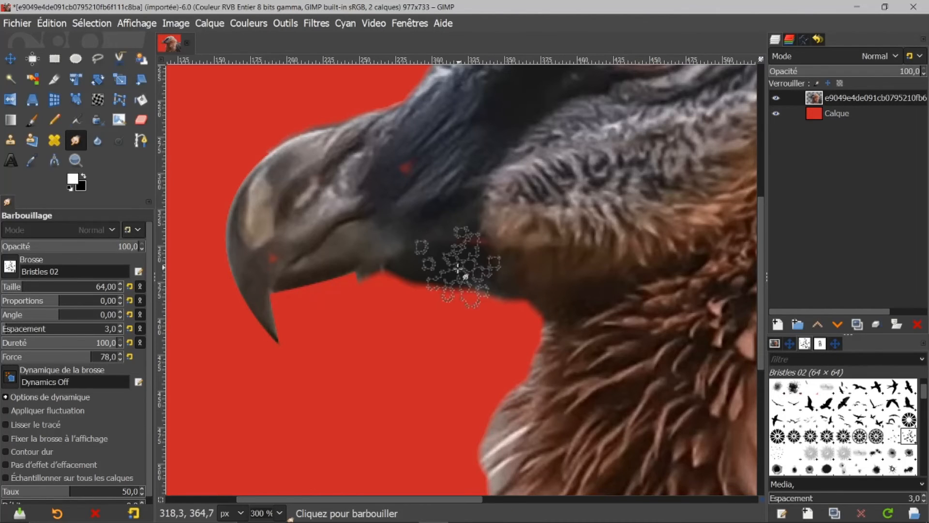
pyautogui.press('[')
pyautogui.press('[')
pyautogui.press('[')
pyautogui.press('[')
pyautogui.press('[')
pyautogui.press('[')
pyautogui.press('[')
pyautogui.press('[')
pyautogui.press('[')
pyautogui.press('[')
pyautogui.press('[')
pyautogui.press('[')
pyautogui.press('[')
pyautogui.press('[')
pyautogui.press('[')
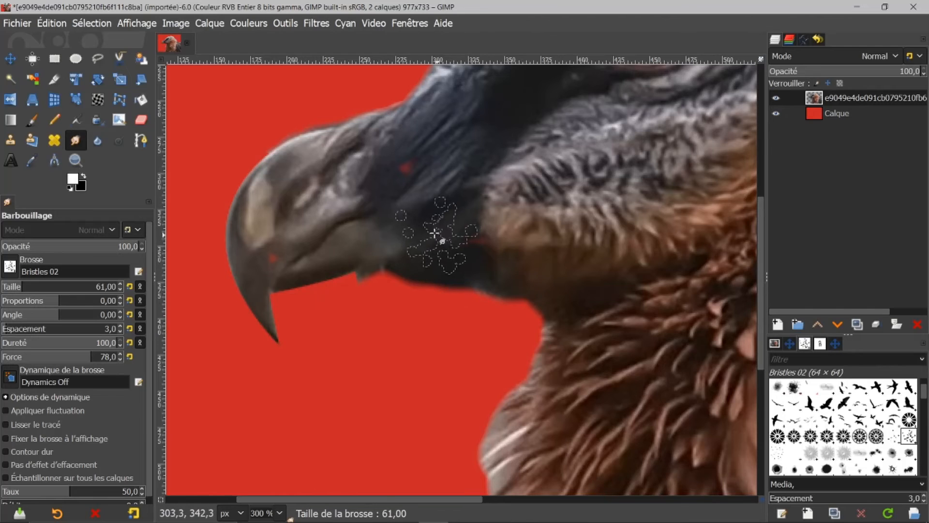
pyautogui.press('[')
pyautogui.press('[')
pyautogui.press('[')
pyautogui.press('[')
pyautogui.press('[')
pyautogui.press('[')
pyautogui.press('[')
pyautogui.press('[')
pyautogui.press('[')
pyautogui.press('[')
pyautogui.press('[')
pyautogui.press('[')
pyautogui.press('[')
pyautogui.press('[')
pyautogui.press('[')
pyautogui.press('[')
pyautogui.press('[')
pyautogui.press('[')
pyautogui.press('[')
pyautogui.press('[')
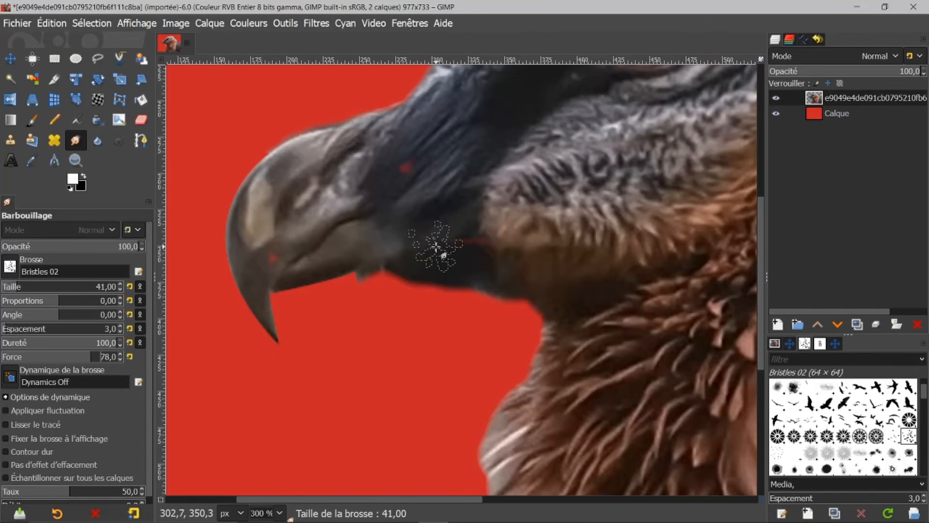
# Reduce the smudge brush size to 24 and smudge the leftover red edge beneath the beak.
pyautogui.press('[')
pyautogui.press('[')
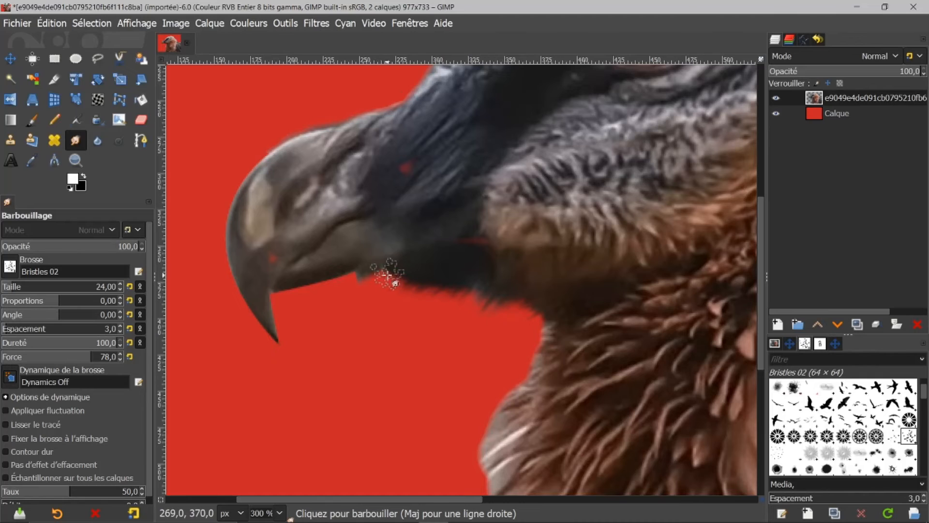
pyautogui.moveTo(356, 273)
pyautogui.mouseDown()
pyautogui.moveTo(352, 286)
pyautogui.moveTo(377, 284)
pyautogui.mouseUp()
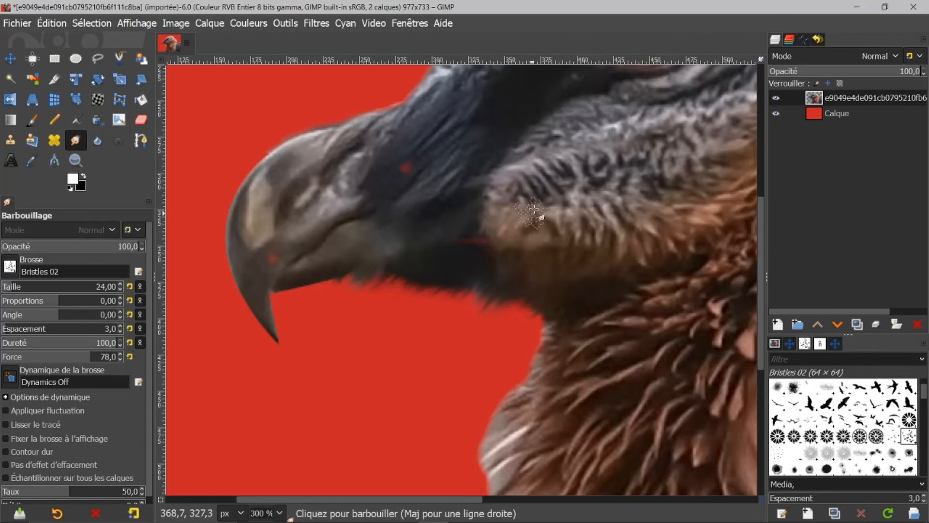
# Smudge the feather edges along the top of the vulture's head and neck into the background.
pyautogui.moveTo(761, 248); pyautogui.dragTo(797, 124)
pyautogui.moveTo(387, 386)
pyautogui.mouseDown()
pyautogui.moveTo(405, 343)
pyautogui.moveTo(414, 370)
pyautogui.moveTo(428, 340)
pyautogui.moveTo(426, 358)
pyautogui.moveTo(447, 283)
pyautogui.moveTo(451, 297)
pyautogui.moveTo(456, 277)
pyautogui.moveTo(465, 286)
pyautogui.moveTo(477, 249)
pyautogui.moveTo(484, 268)
pyautogui.moveTo(500, 239)
pyautogui.moveTo(504, 255)
pyautogui.moveTo(529, 212)
pyautogui.moveTo(550, 230)
pyautogui.moveTo(564, 203)
pyautogui.moveTo(548, 225)
pyautogui.moveTo(549, 194)
pyautogui.moveTo(528, 233)
pyautogui.moveTo(553, 198)
pyautogui.moveTo(574, 223)
pyautogui.moveTo(590, 173)
pyautogui.moveTo(591, 194)
pyautogui.moveTo(624, 138)
pyautogui.moveTo(618, 175)
pyautogui.moveTo(632, 145)
pyautogui.moveTo(635, 166)
pyautogui.moveTo(654, 126)
pyautogui.moveTo(656, 150)
pyautogui.moveTo(668, 133)
pyautogui.moveTo(665, 150)
pyautogui.moveTo(676, 150)
pyautogui.moveTo(716, 120)
pyautogui.moveTo(570, 193)
pyautogui.mouseUp()
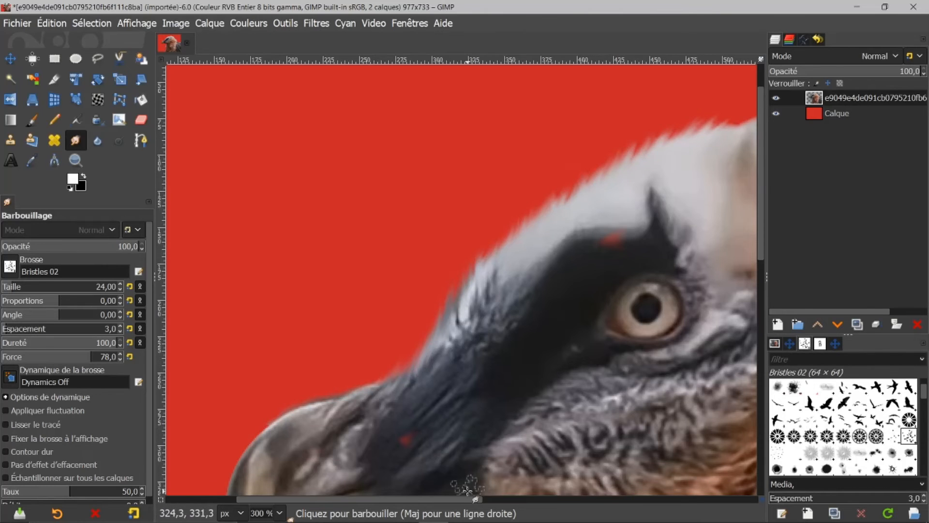
pyautogui.moveTo(466, 498); pyautogui.dragTo(554, 505)
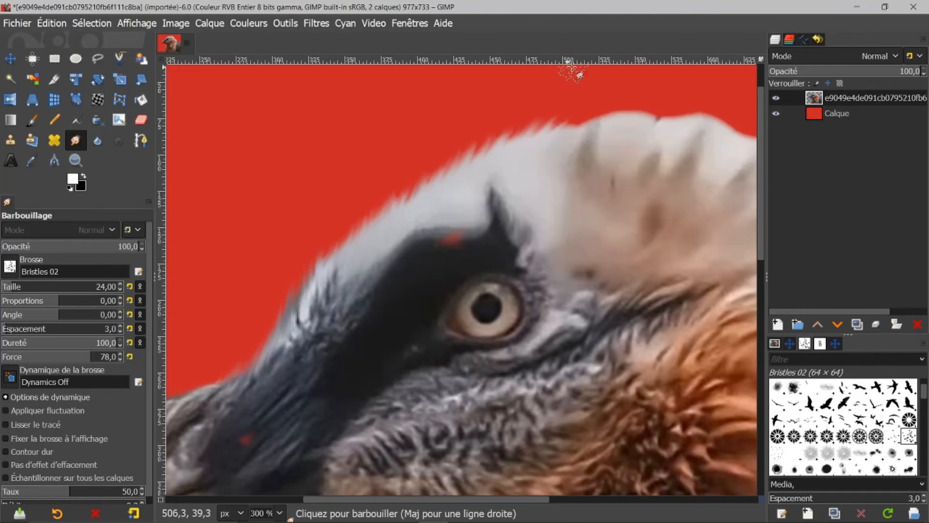
pyautogui.moveTo(592, 110)
pyautogui.mouseDown()
pyautogui.moveTo(562, 126)
pyautogui.moveTo(588, 96)
pyautogui.moveTo(586, 115)
pyautogui.moveTo(626, 102)
pyautogui.moveTo(616, 116)
pyautogui.moveTo(652, 101)
pyautogui.moveTo(648, 116)
pyautogui.moveTo(672, 104)
pyautogui.moveTo(661, 122)
pyautogui.moveTo(689, 101)
pyautogui.moveTo(683, 113)
pyautogui.moveTo(702, 109)
pyautogui.moveTo(706, 122)
pyautogui.moveTo(743, 107)
pyautogui.moveTo(724, 129)
pyautogui.moveTo(753, 119)
pyautogui.mouseUp()
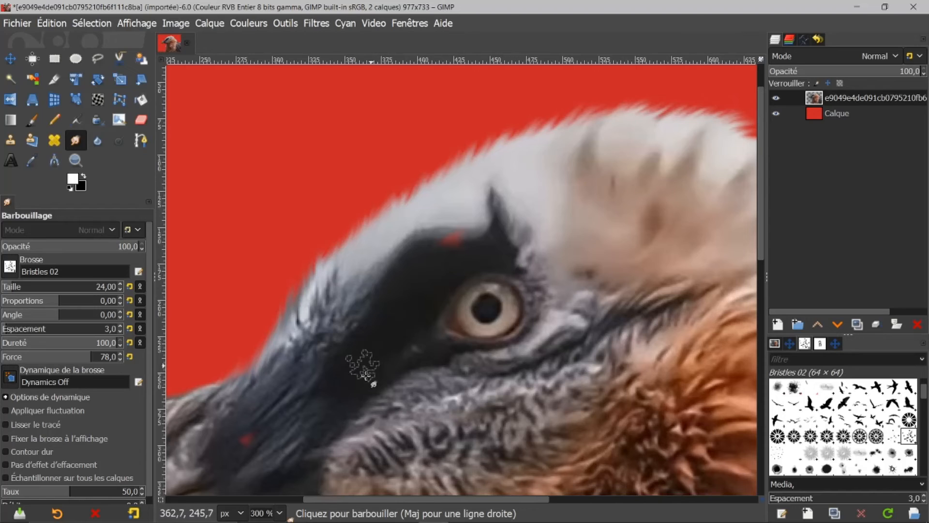
pyautogui.moveTo(393, 499); pyautogui.dragTo(508, 498)
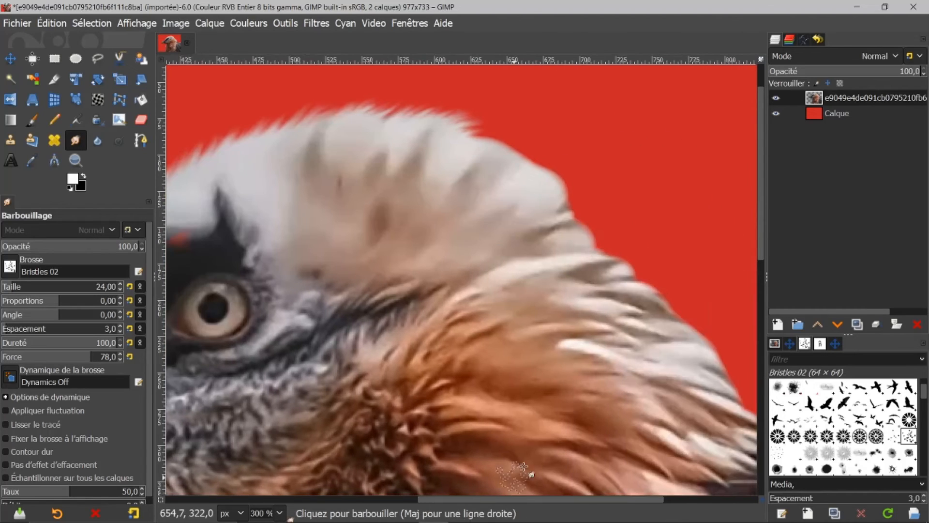
pyautogui.moveTo(503, 135)
pyautogui.mouseDown()
pyautogui.moveTo(498, 149)
pyautogui.moveTo(556, 145)
pyautogui.moveTo(533, 158)
pyautogui.moveTo(553, 153)
pyautogui.moveTo(556, 196)
pyautogui.moveTo(572, 213)
pyautogui.moveTo(591, 214)
pyautogui.mouseUp()
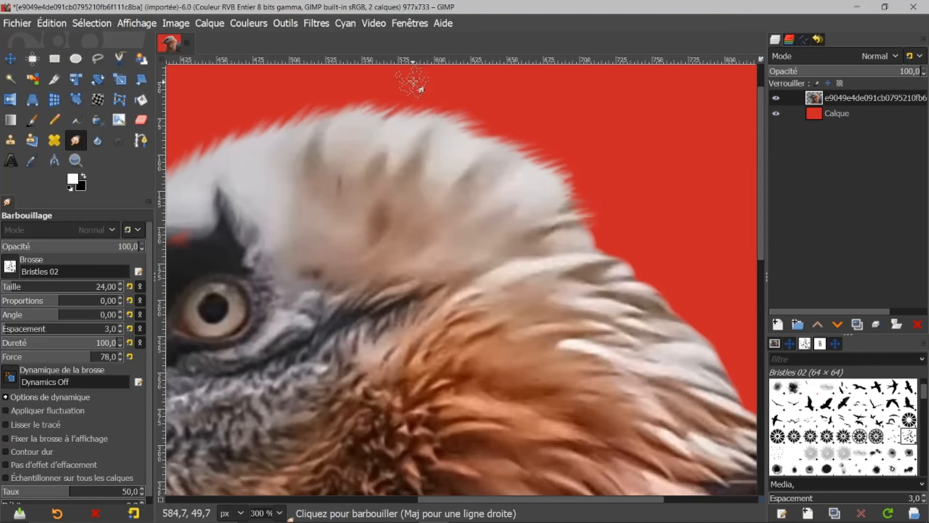
pyautogui.moveTo(474, 132)
pyautogui.mouseDown()
pyautogui.moveTo(523, 114)
pyautogui.moveTo(488, 141)
pyautogui.moveTo(531, 120)
pyautogui.moveTo(502, 142)
pyautogui.moveTo(516, 125)
pyautogui.moveTo(501, 152)
pyautogui.moveTo(550, 142)
pyautogui.moveTo(560, 157)
pyautogui.moveTo(541, 157)
pyautogui.moveTo(574, 187)
pyautogui.moveTo(567, 210)
pyautogui.moveTo(618, 234)
pyautogui.moveTo(584, 243)
pyautogui.moveTo(641, 214)
pyautogui.moveTo(634, 210)
pyautogui.moveTo(587, 247)
pyautogui.mouseUp()
# Hide the red test background layer to check the transparent cut-out.
pyautogui.scroll(-4, 587, 247)
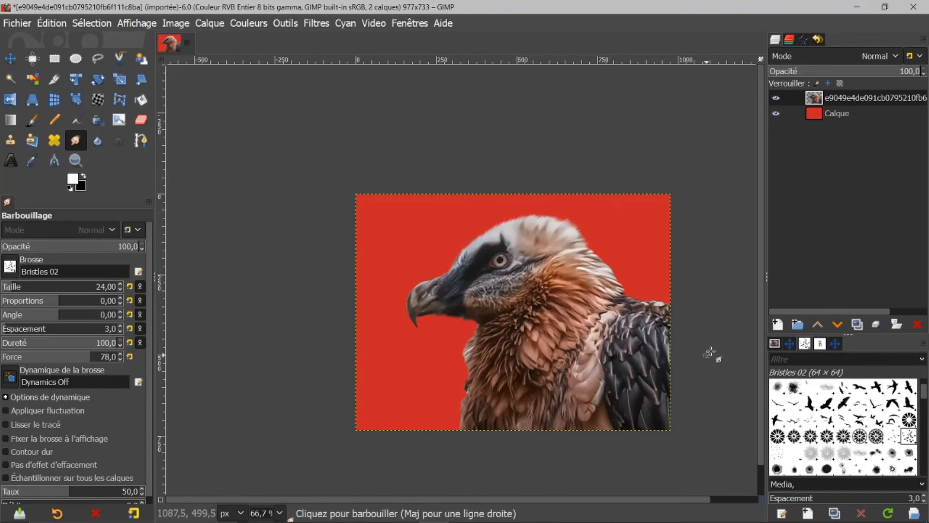
pyautogui.click(776, 113)
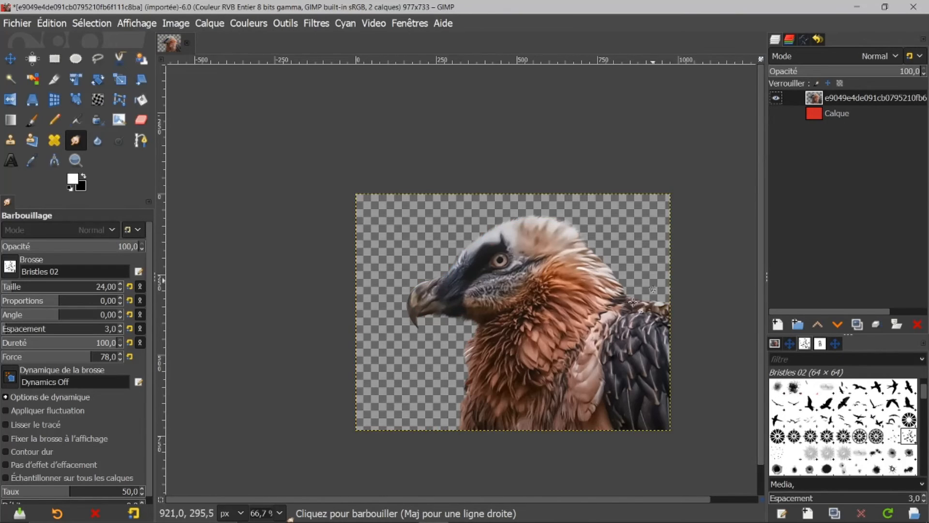
# Close the vulture image and discard its changes.
pyautogui.hscroll(2, 461, 501)
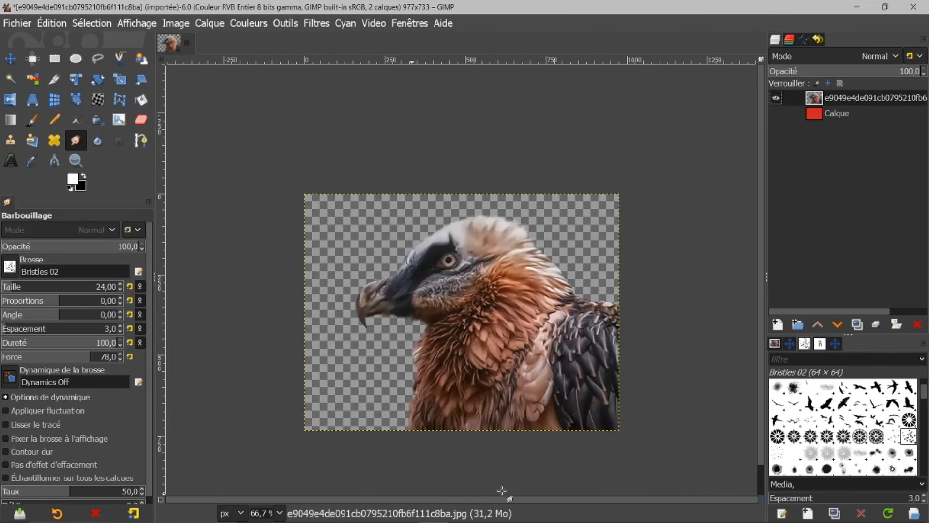
pyautogui.click(186, 43)
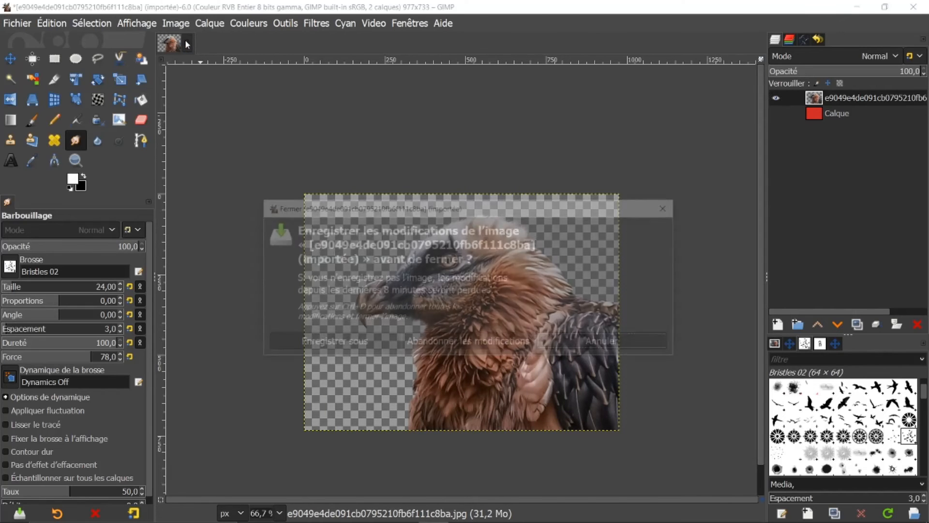
pyautogui.click(489, 344)
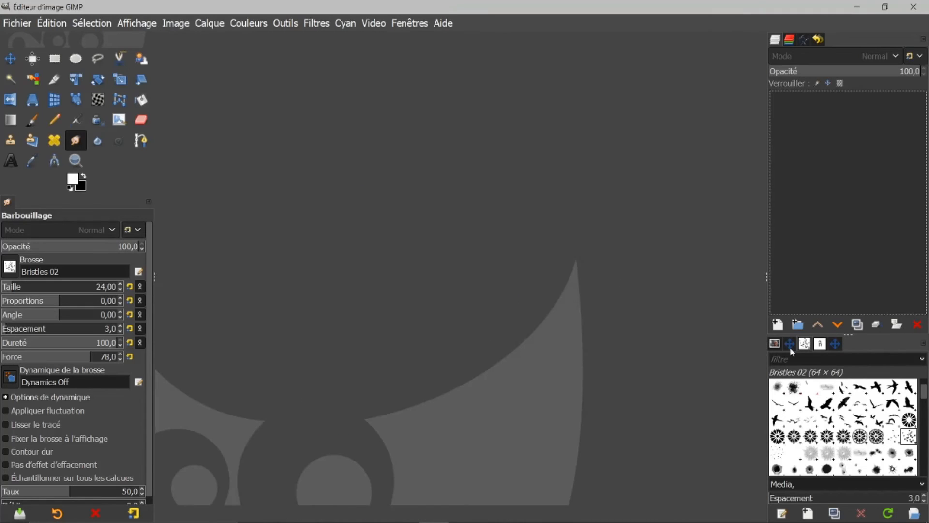
# Open the rose image from the list of recent images.
pyautogui.click(774, 344)
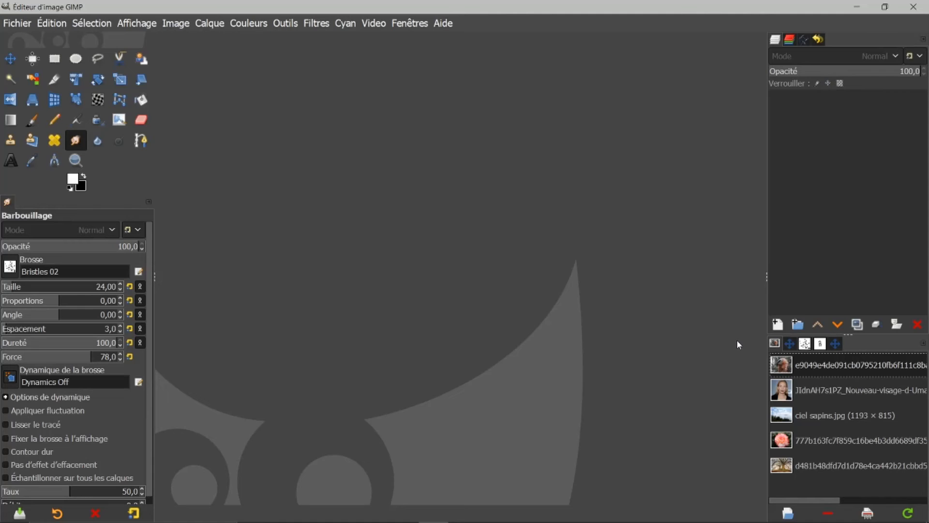
pyautogui.click(781, 443)
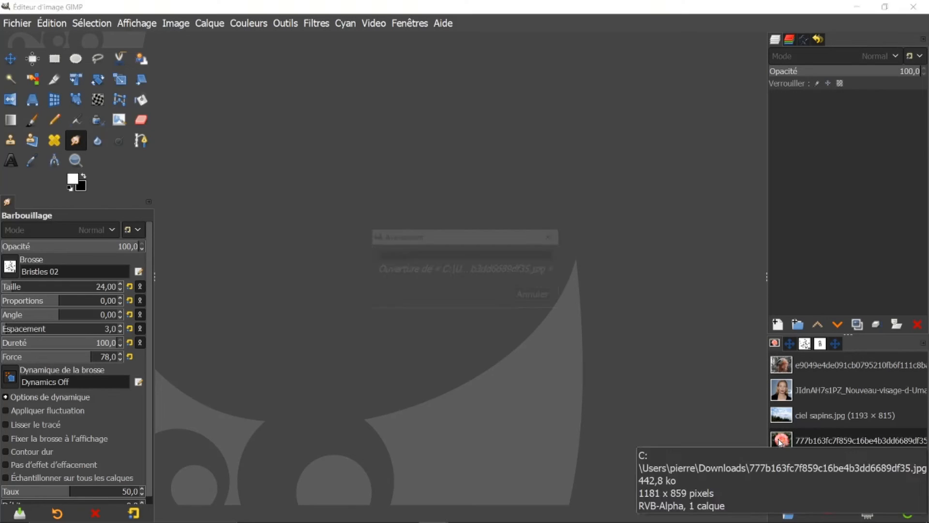
pyautogui.doubleClick(781, 443)
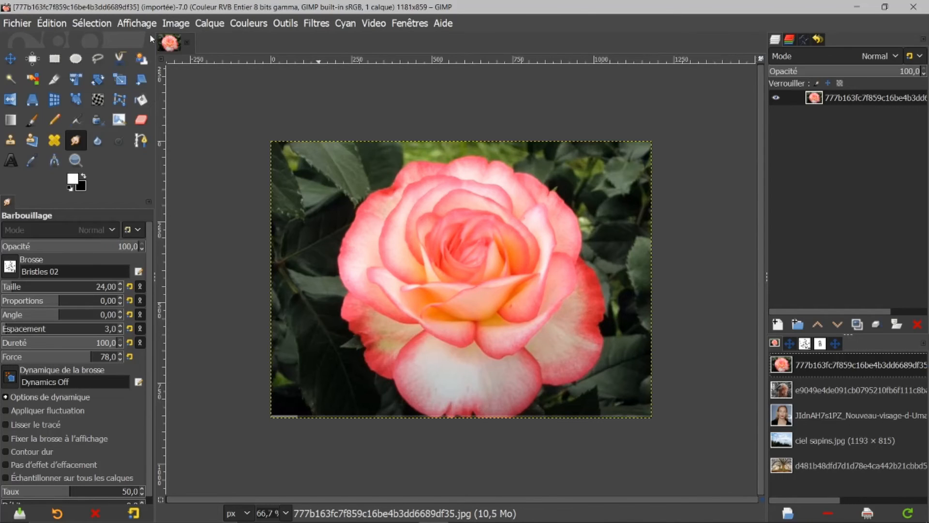
# With the Foreground Select tool, trace a rough contour around the rose and confirm it.
pyautogui.click(142, 60)
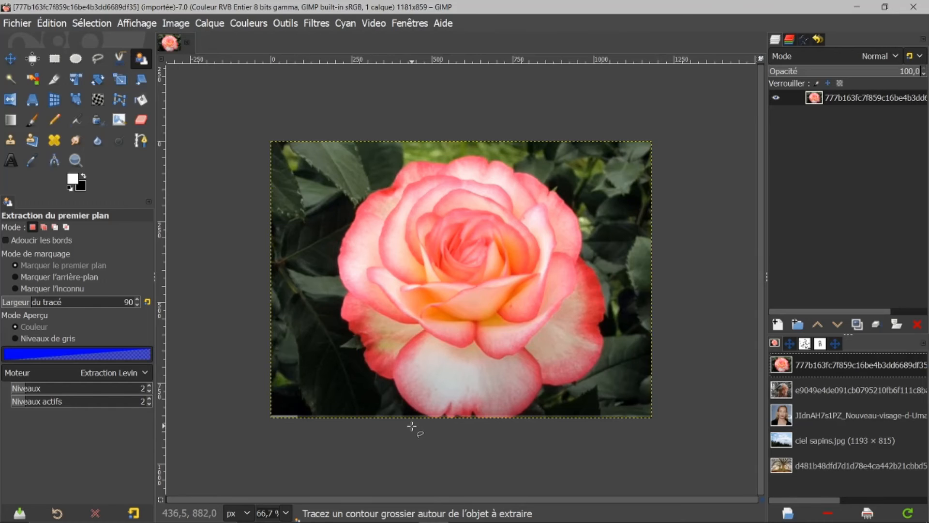
pyautogui.moveTo(421, 434)
pyautogui.mouseDown()
pyautogui.moveTo(333, 319)
pyautogui.moveTo(334, 231)
pyautogui.moveTo(354, 202)
pyautogui.mouseUp()
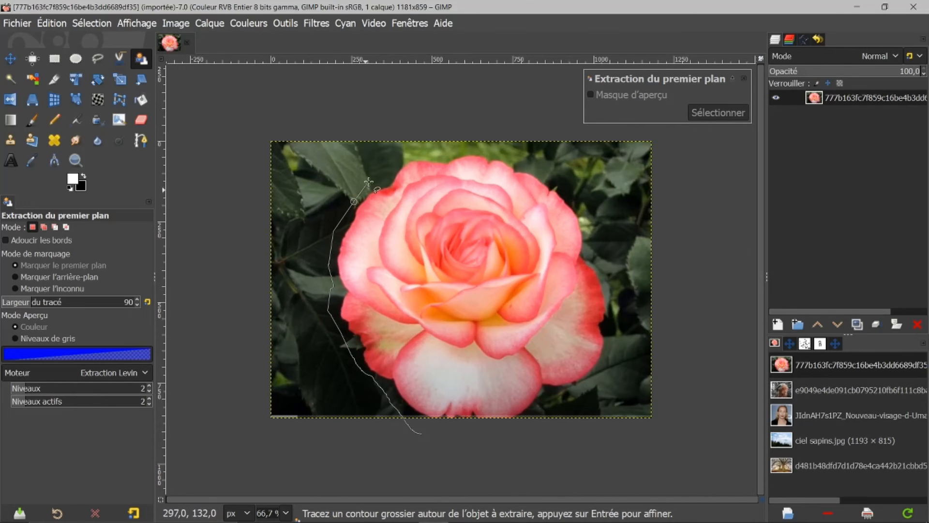
pyautogui.moveTo(381, 172); pyautogui.dragTo(409, 151)
pyautogui.click(549, 179)
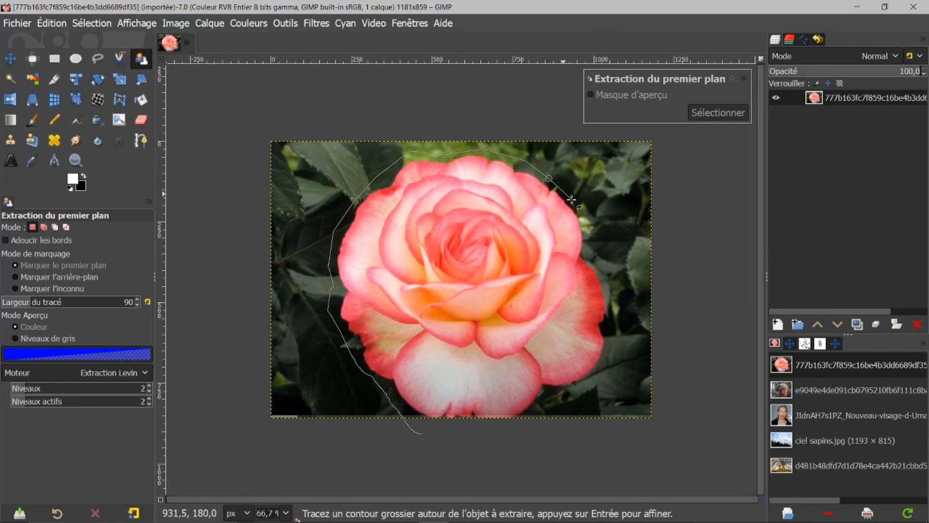
pyautogui.click(591, 230)
pyautogui.click(608, 278)
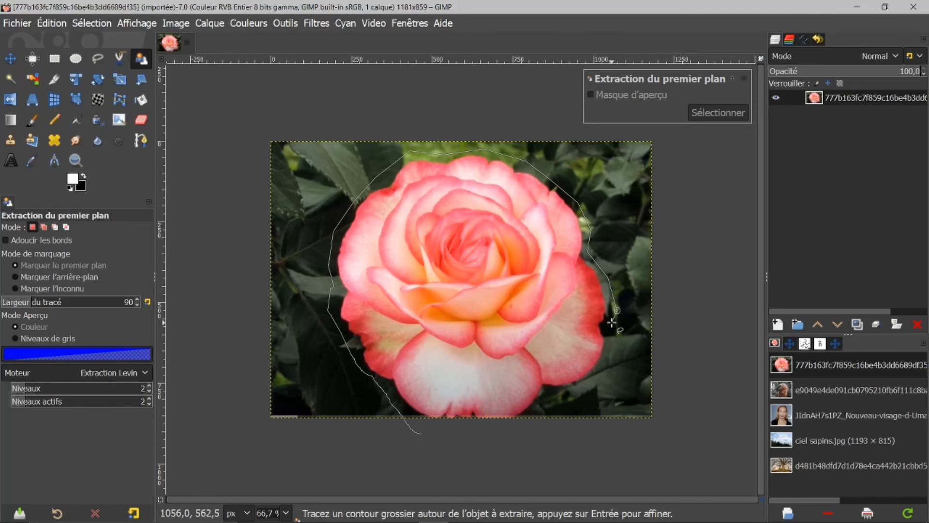
pyautogui.click(614, 352)
pyautogui.click(605, 371)
pyautogui.click(590, 390)
pyautogui.click(550, 396)
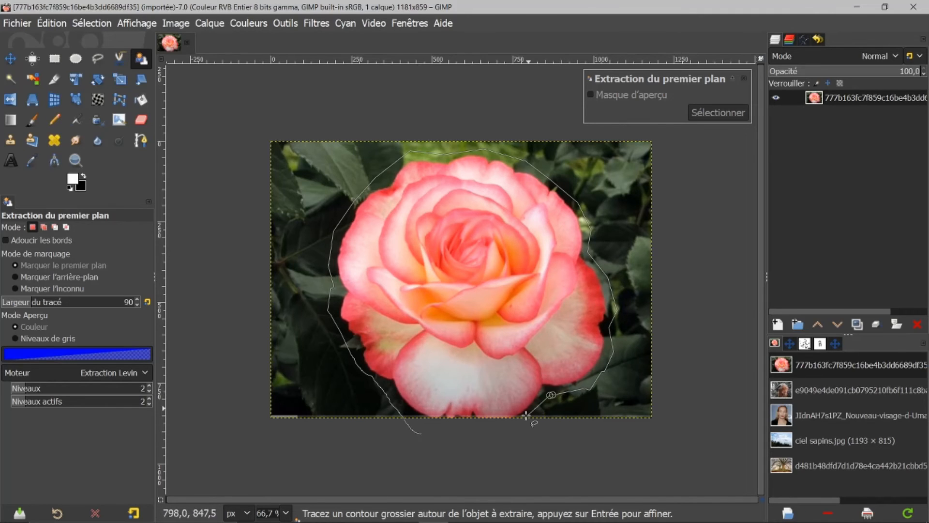
pyautogui.click(523, 428)
pyautogui.click(460, 428)
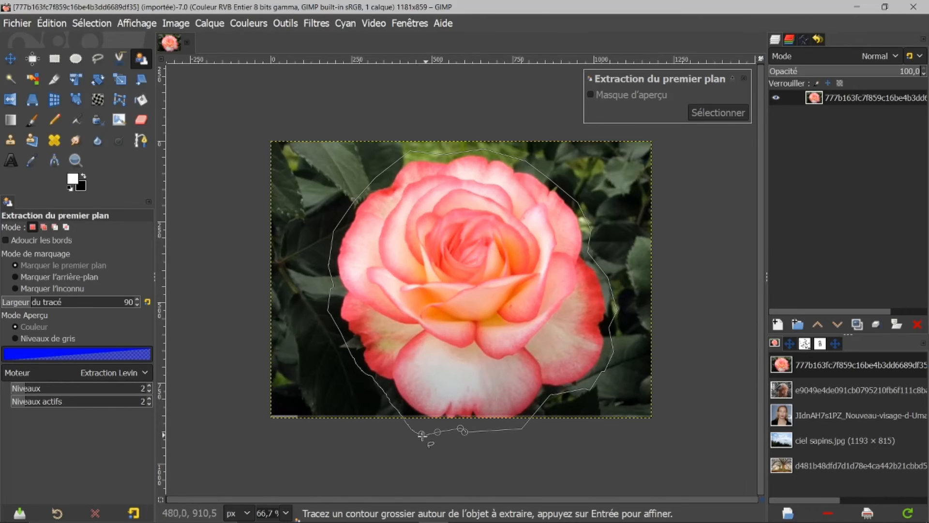
pyautogui.click(422, 434)
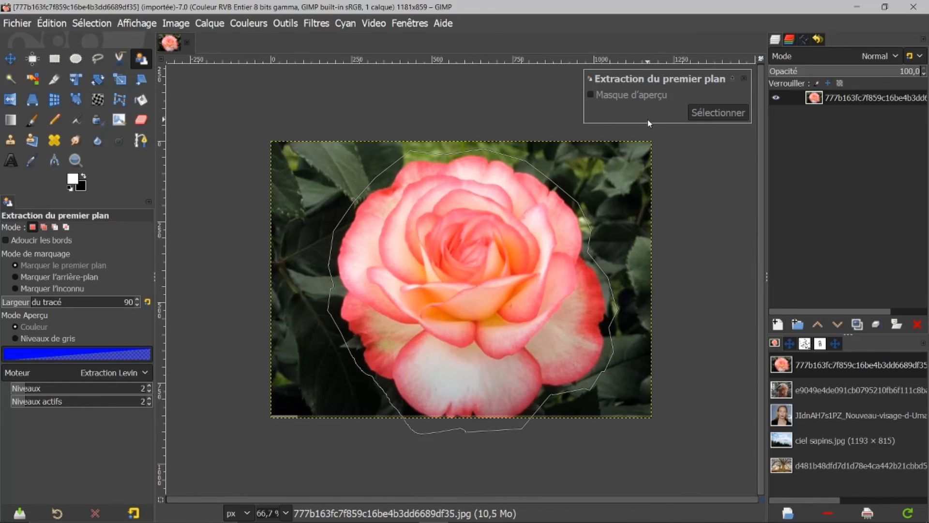
pyautogui.press('Return')
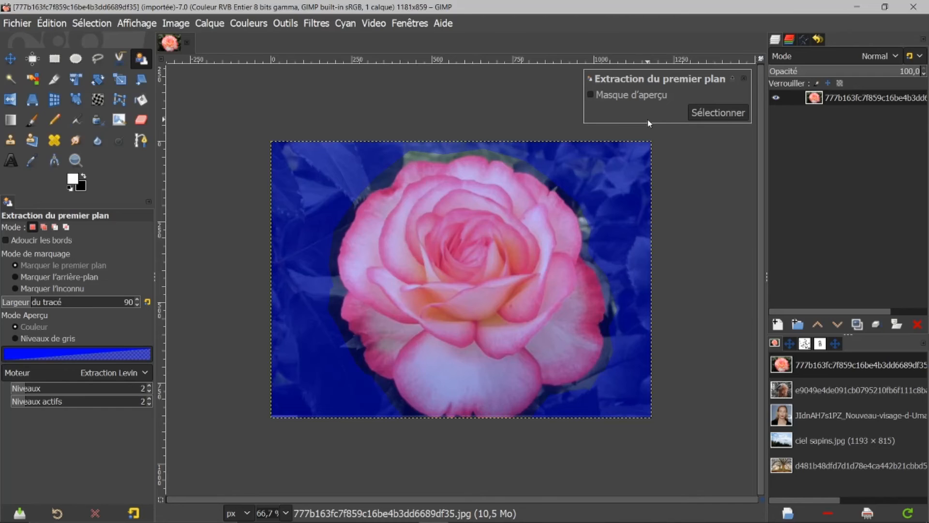
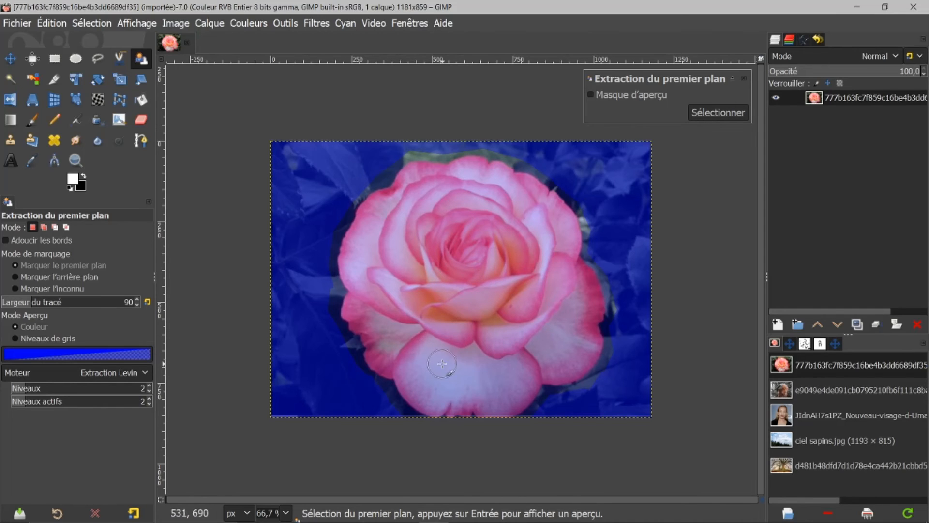
# Paint over the rose's interior to mark it as foreground, preview the extraction, and turn it into a selection.
pyautogui.moveTo(439, 384)
pyautogui.mouseDown()
pyautogui.moveTo(385, 320)
pyautogui.moveTo(375, 273)
pyautogui.moveTo(424, 193)
pyautogui.moveTo(505, 204)
pyautogui.moveTo(550, 240)
pyautogui.moveTo(565, 281)
pyautogui.moveTo(580, 290)
pyautogui.moveTo(567, 324)
pyautogui.moveTo(572, 356)
pyautogui.moveTo(550, 353)
pyautogui.moveTo(507, 378)
pyautogui.moveTo(453, 373)
pyautogui.moveTo(430, 311)
pyautogui.moveTo(428, 268)
pyautogui.moveTo(477, 215)
pyautogui.moveTo(501, 232)
pyautogui.moveTo(514, 324)
pyautogui.moveTo(420, 389)
pyautogui.moveTo(456, 377)
pyautogui.moveTo(507, 383)
pyautogui.moveTo(543, 324)
pyautogui.moveTo(478, 275)
pyautogui.moveTo(423, 264)
pyautogui.mouseUp()
pyautogui.press('Return')
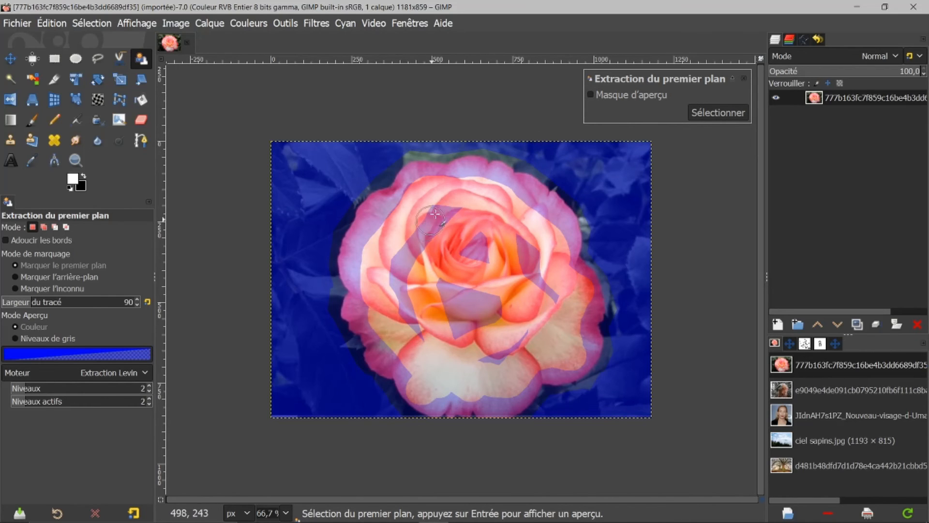
pyautogui.click(592, 94)
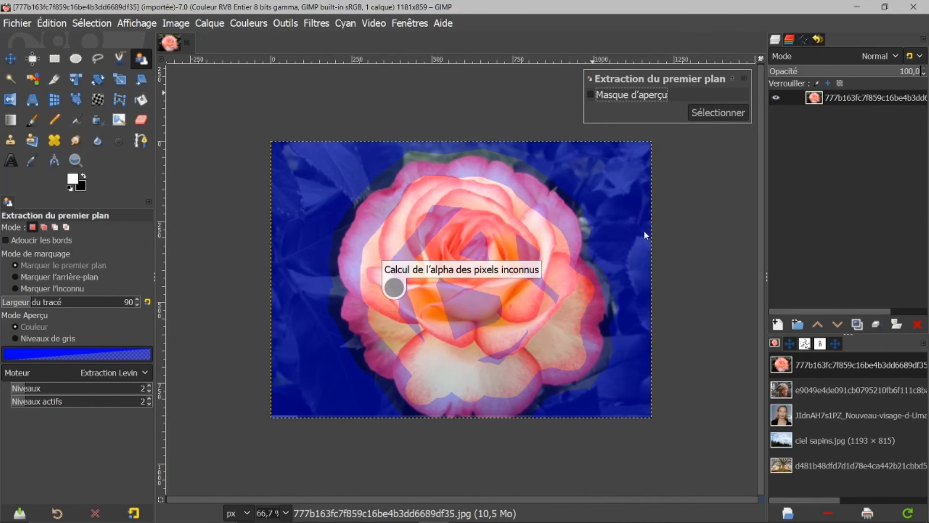
pyautogui.click(713, 112)
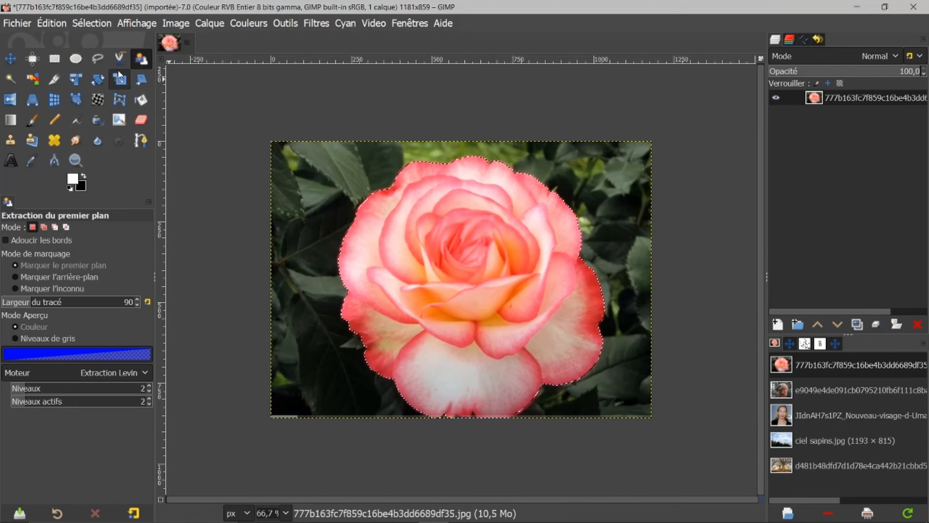
# Invert the selection to delete the background around the rose, then deselect everything.
pyautogui.click(99, 24)
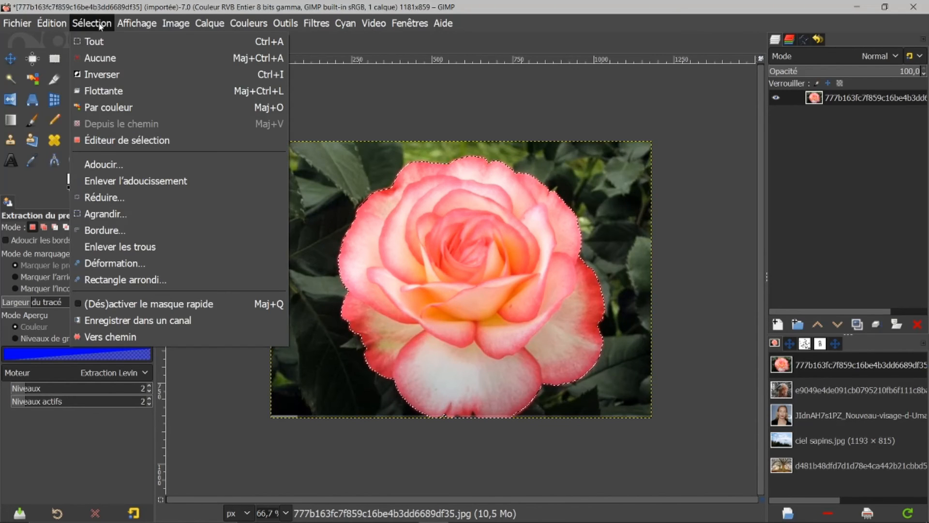
pyautogui.click(91, 75)
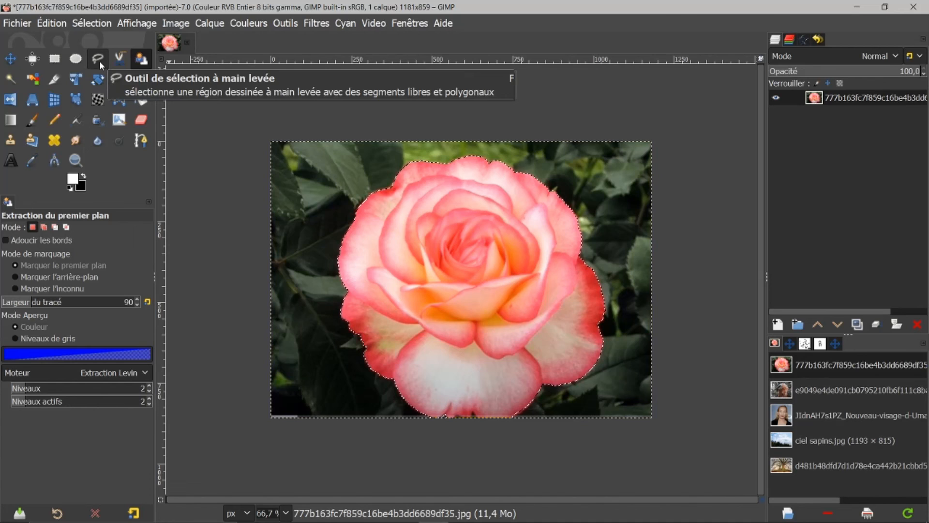
pyautogui.press('Delete')
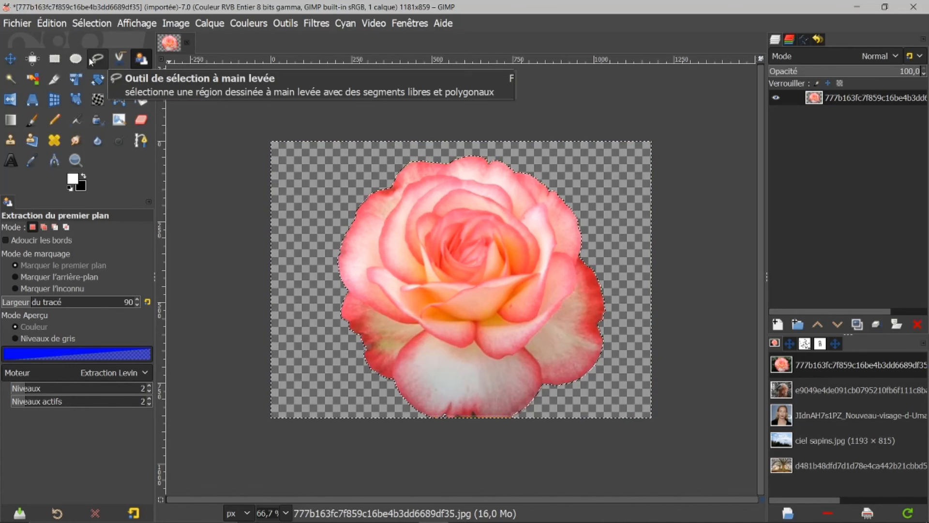
pyautogui.click(92, 23)
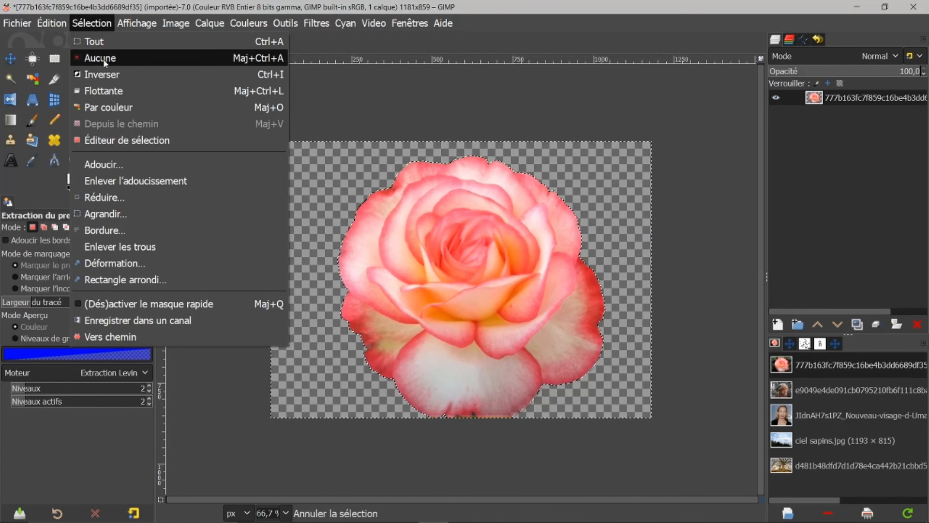
pyautogui.click(103, 59)
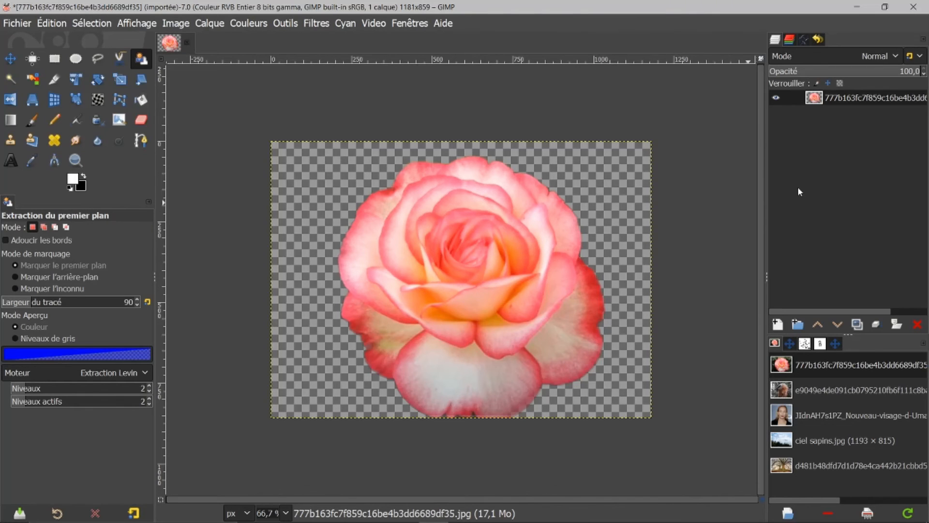
# Close the rose image and open the tree image from the list of recent images.
pyautogui.click(187, 42)
pyautogui.click(446, 344)
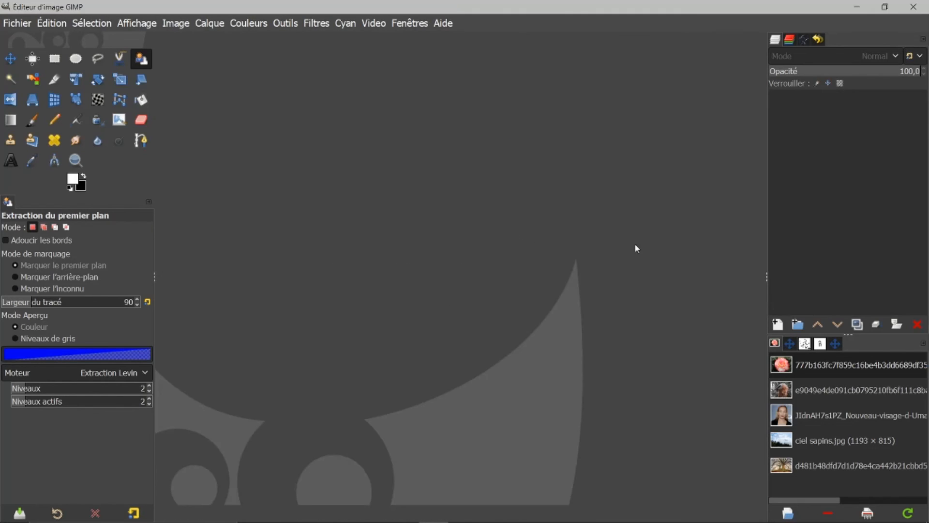
pyautogui.click(792, 470)
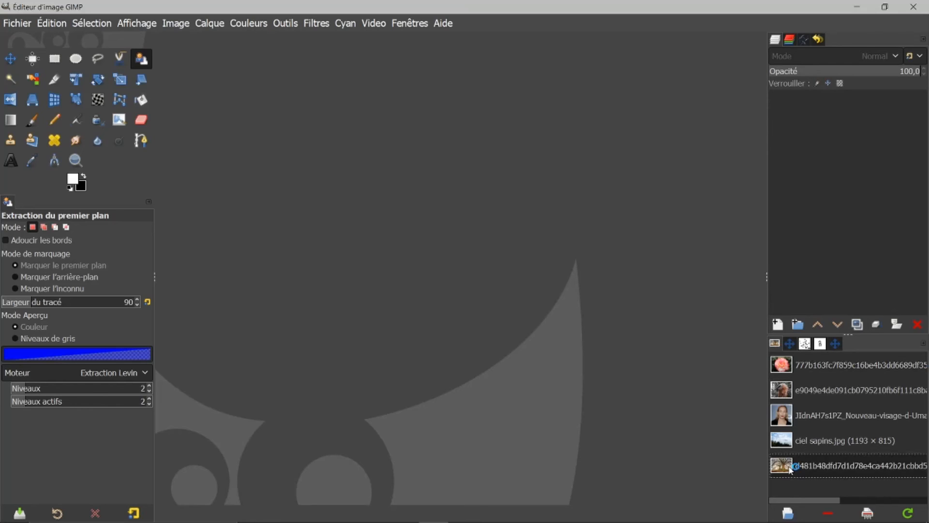
pyautogui.doubleClick(796, 460)
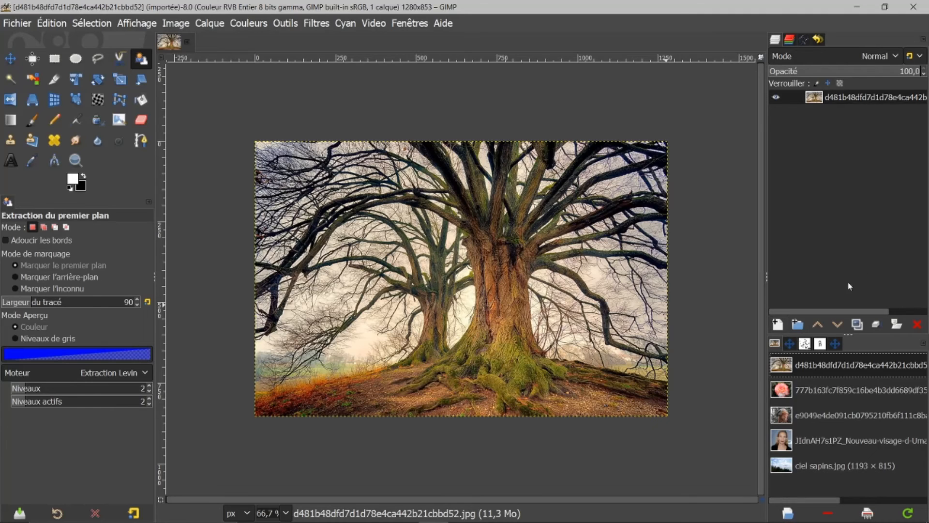
# Duplicate the tree layer.
pyautogui.click(857, 325)
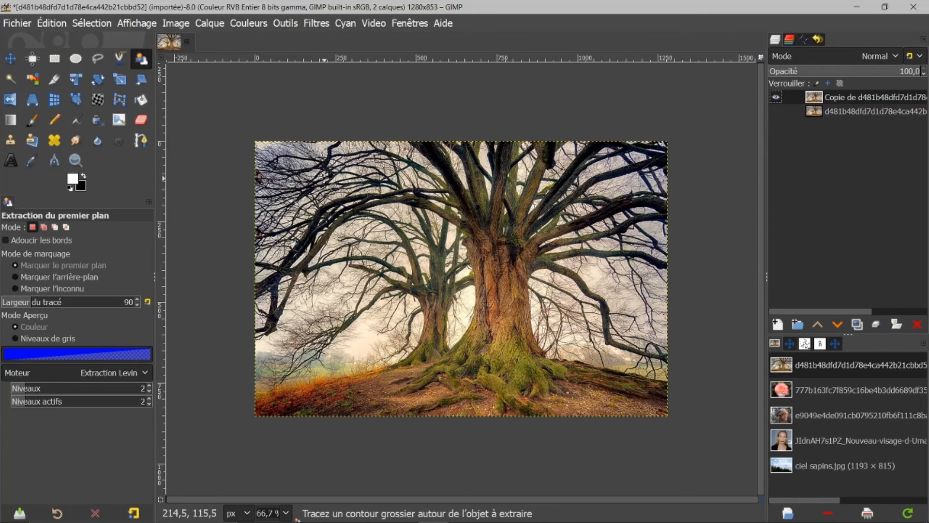
pyautogui.click(254, 24)
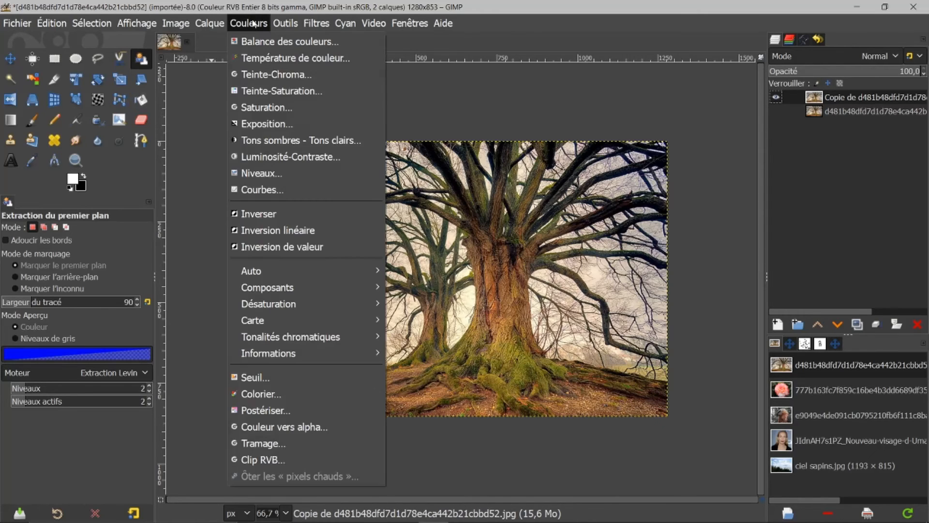
pyautogui.click(247, 378)
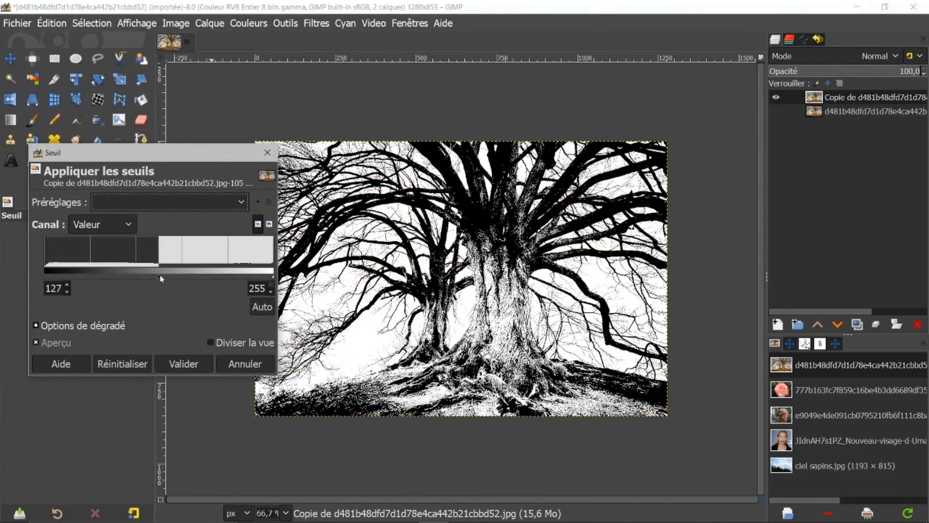
pyautogui.moveTo(159, 275); pyautogui.dragTo(227, 283)
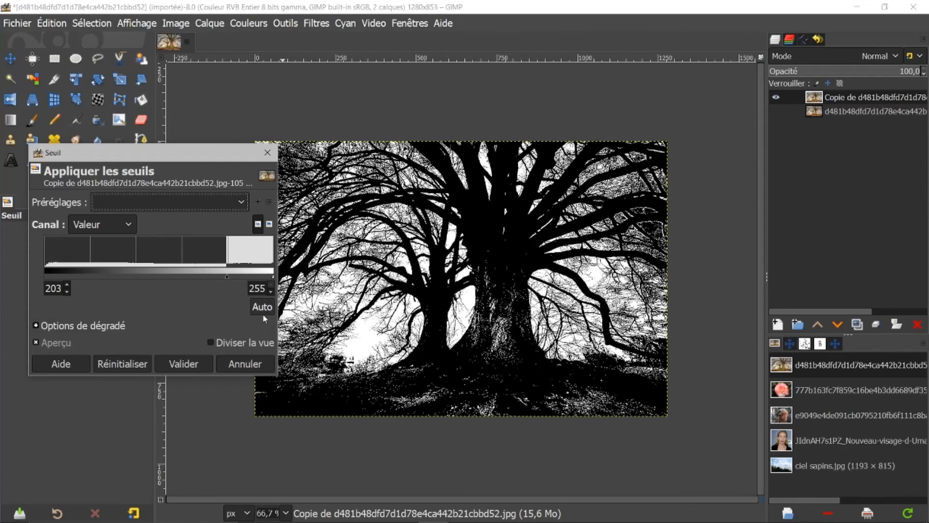
pyautogui.click(244, 366)
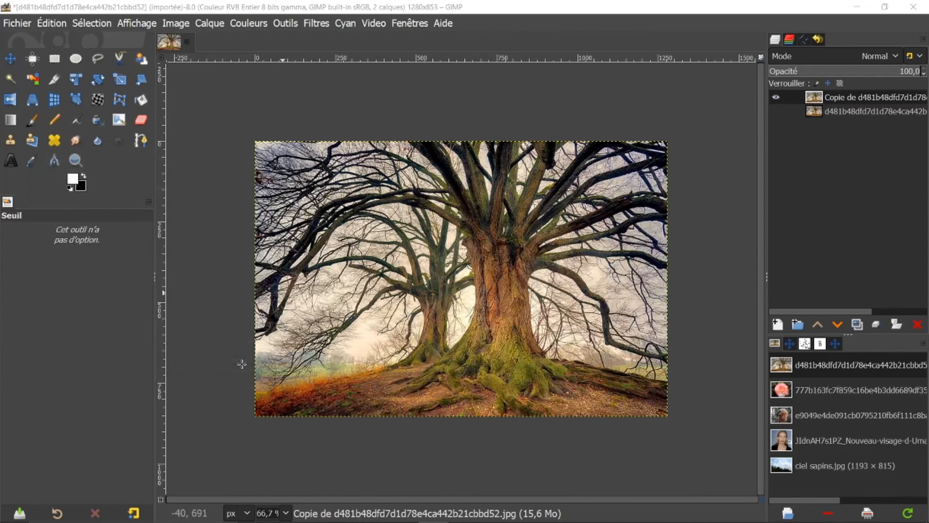
# Desaturate the duplicated tree layer using Luma mode.
pyautogui.click(249, 24)
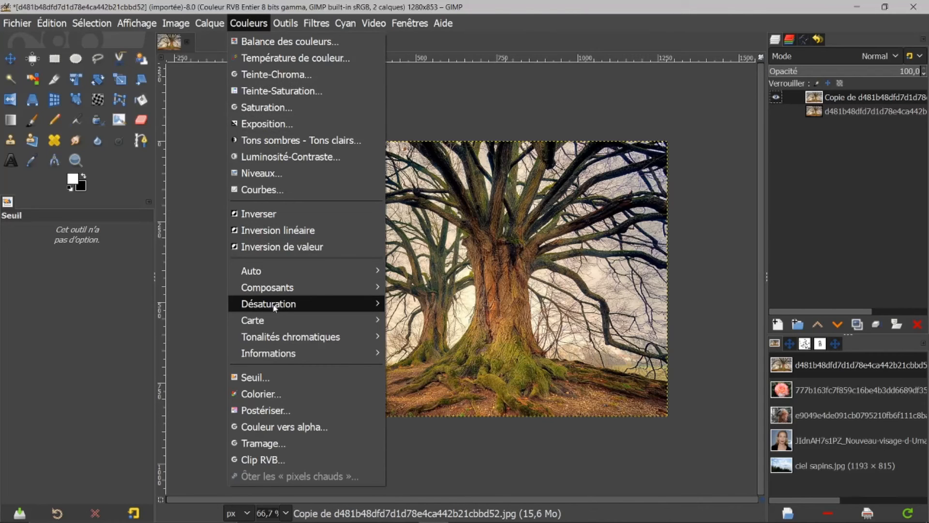
pyautogui.moveTo(276, 309)
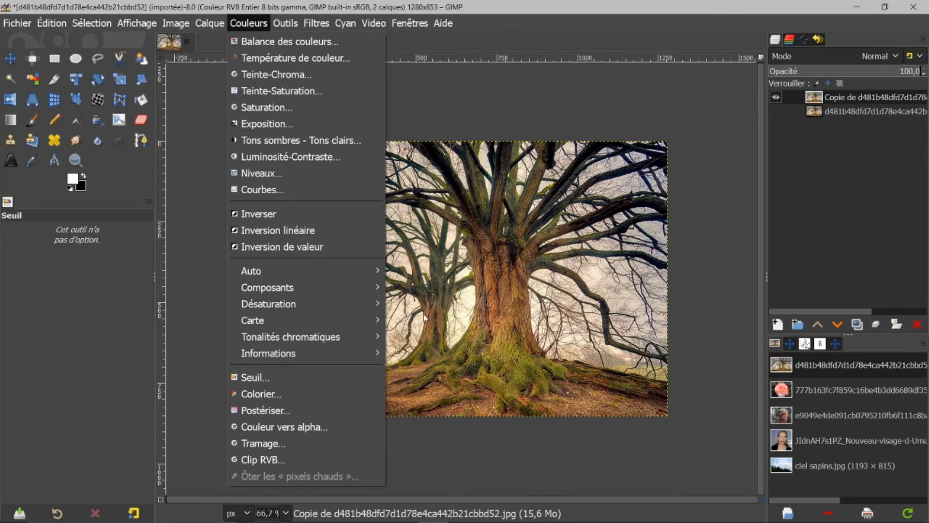
pyautogui.click(408, 320)
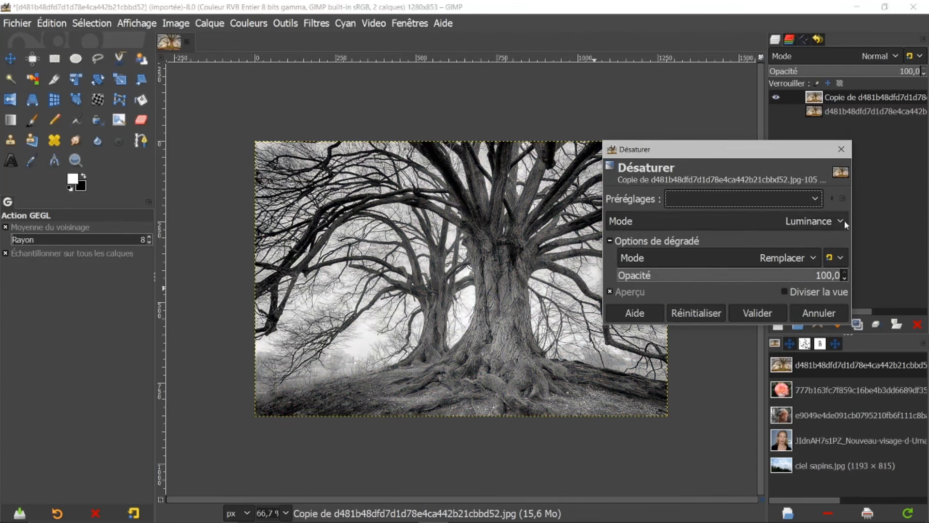
pyautogui.click(841, 221)
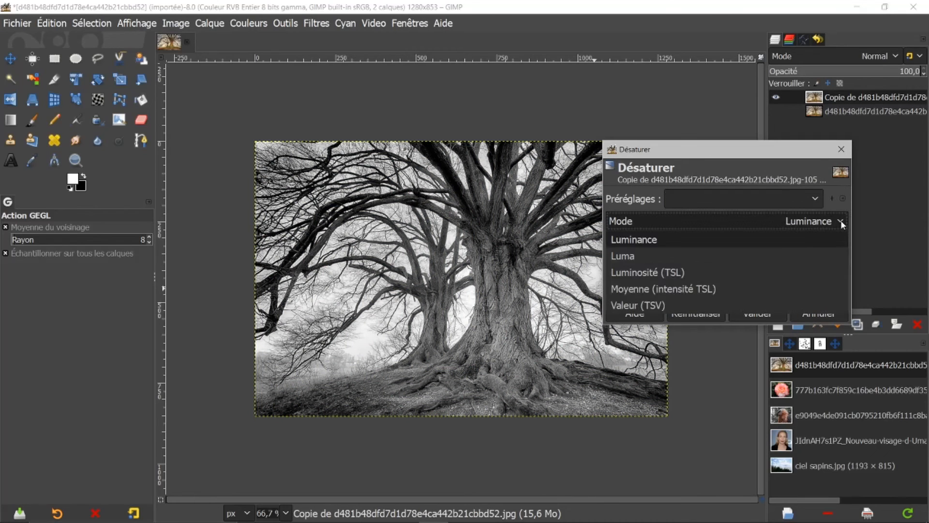
pyautogui.click(617, 258)
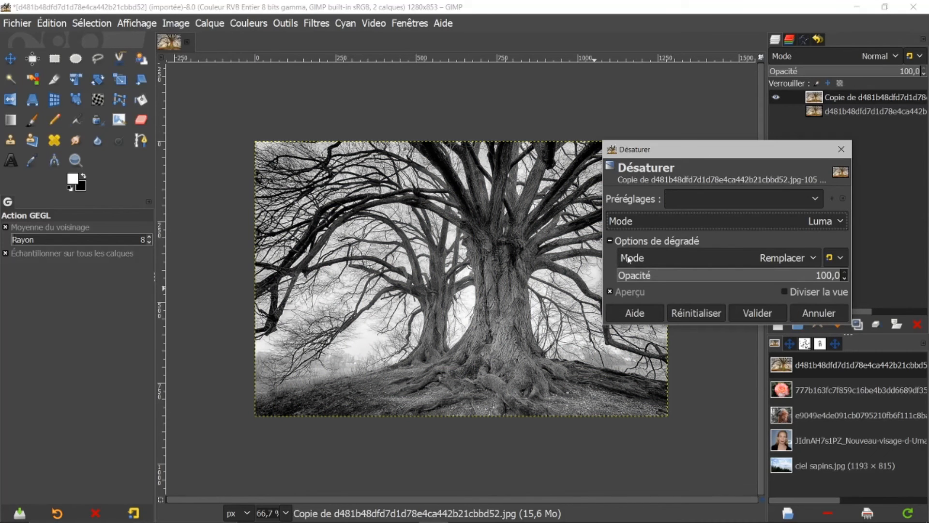
pyautogui.click(760, 312)
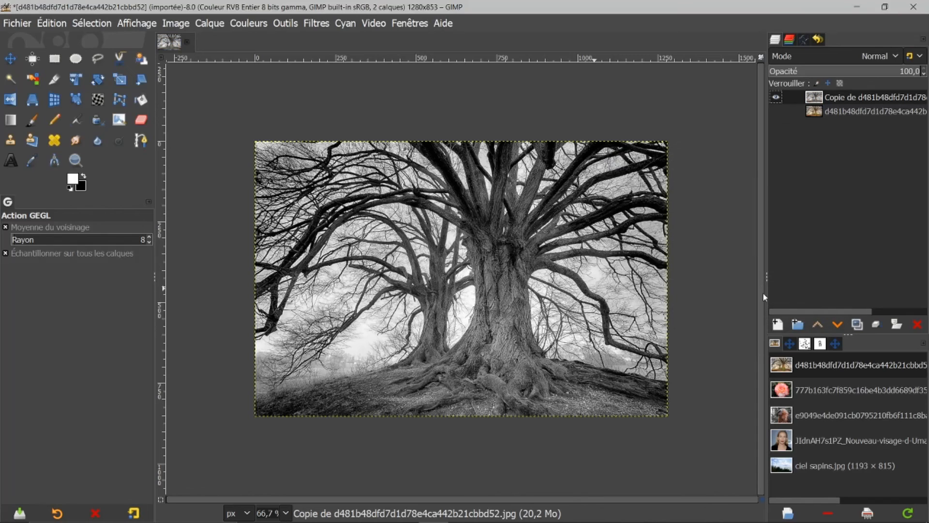
pyautogui.click(257, 25)
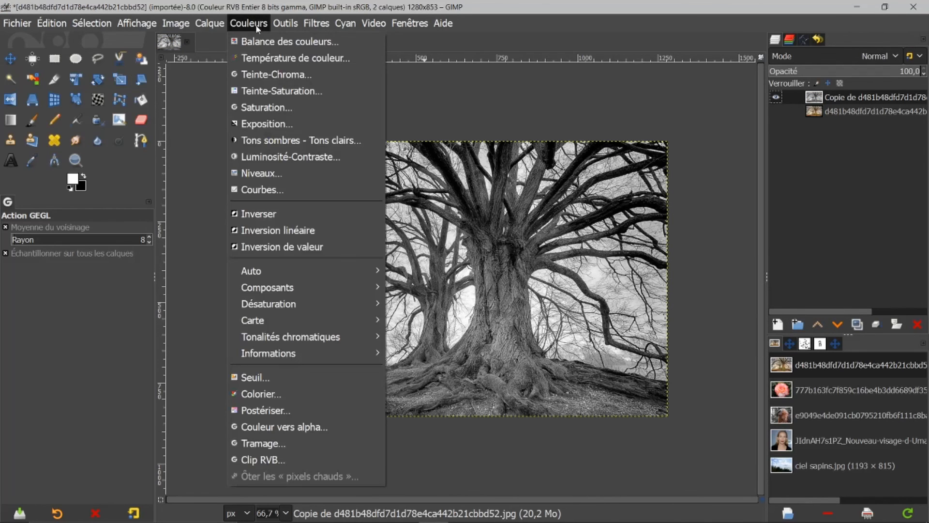
pyautogui.click(241, 378)
pyautogui.moveTo(159, 275); pyautogui.dragTo(194, 276)
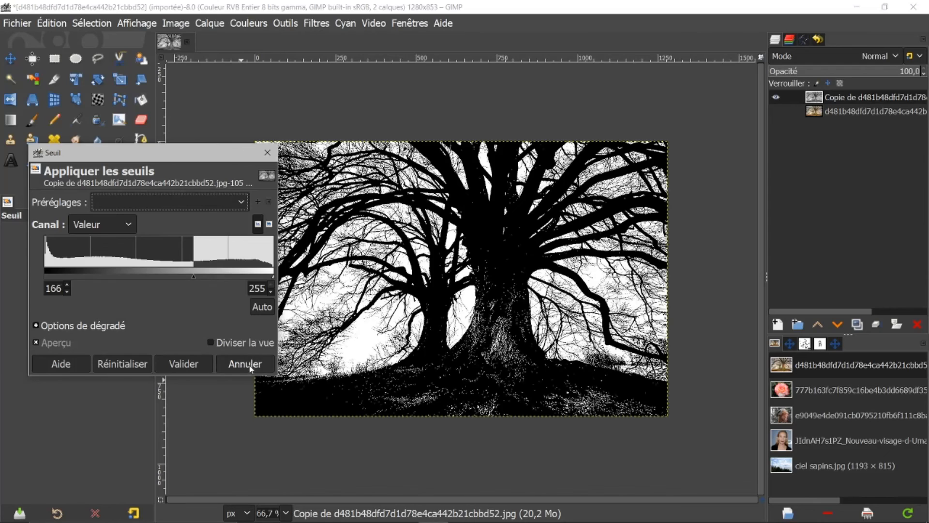
pyautogui.click(245, 364)
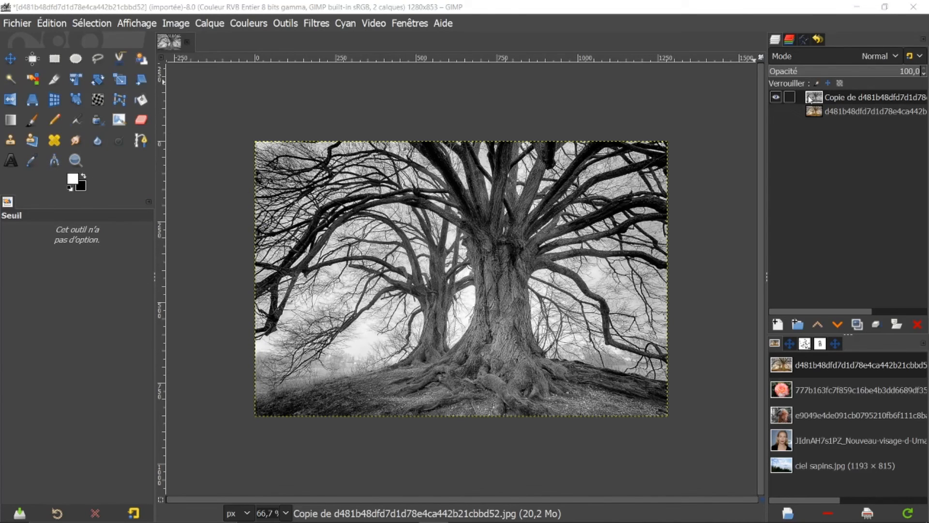
# Replace the desaturated copy with a fresh duplicate of the tree layer and hide the original layer.
pyautogui.click(918, 324)
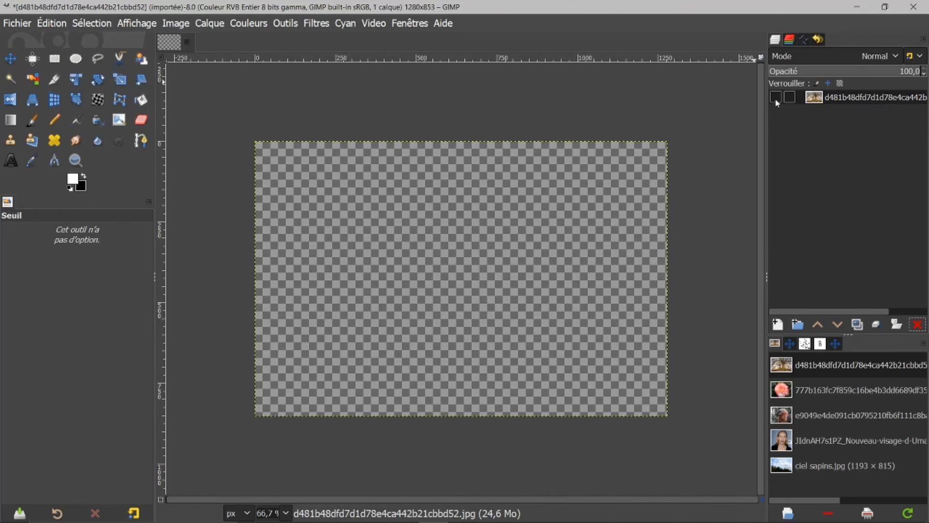
pyautogui.click(776, 97)
pyautogui.click(857, 327)
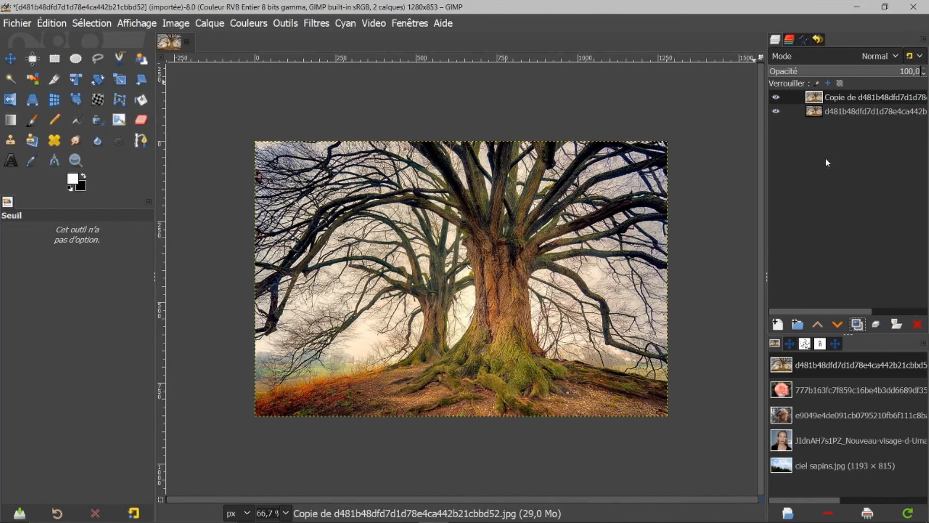
pyautogui.click(777, 111)
# Decompose the copy into separate RGB channel layers.
pyautogui.click(255, 24)
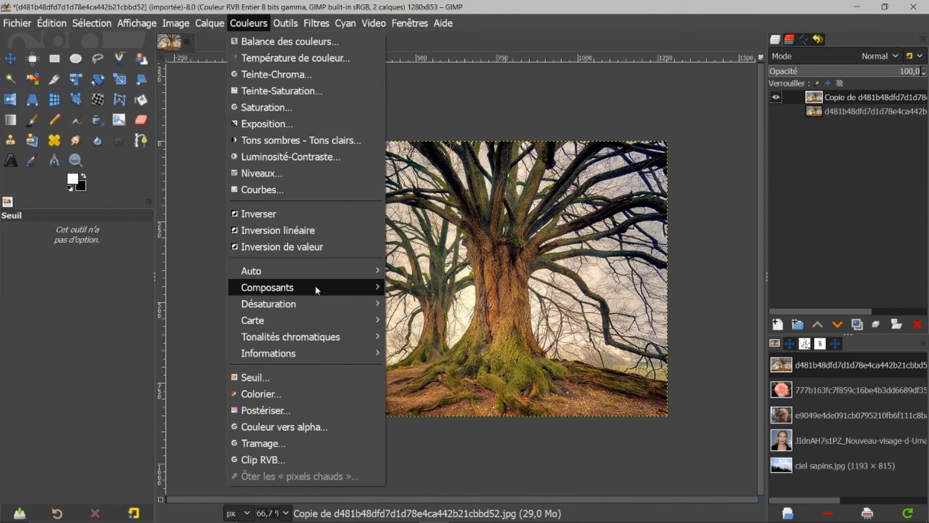
pyautogui.moveTo(315, 285)
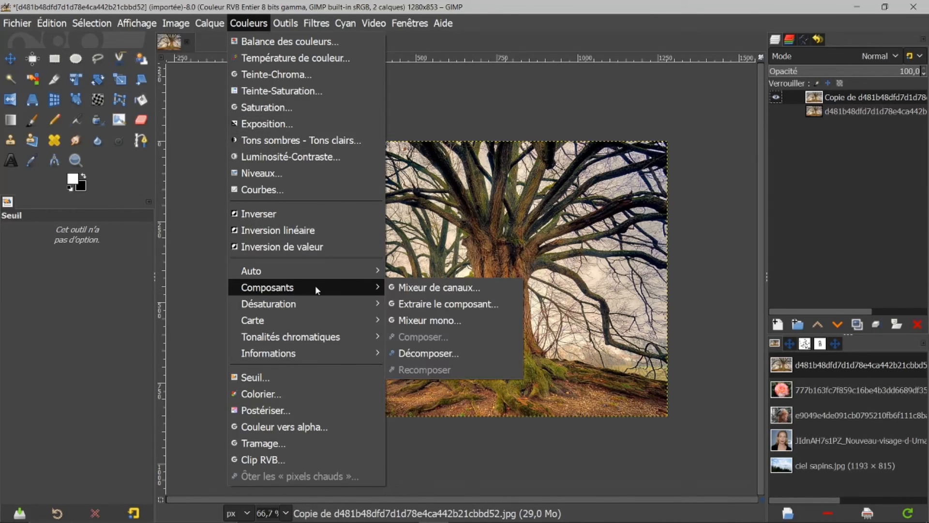
pyautogui.click(430, 356)
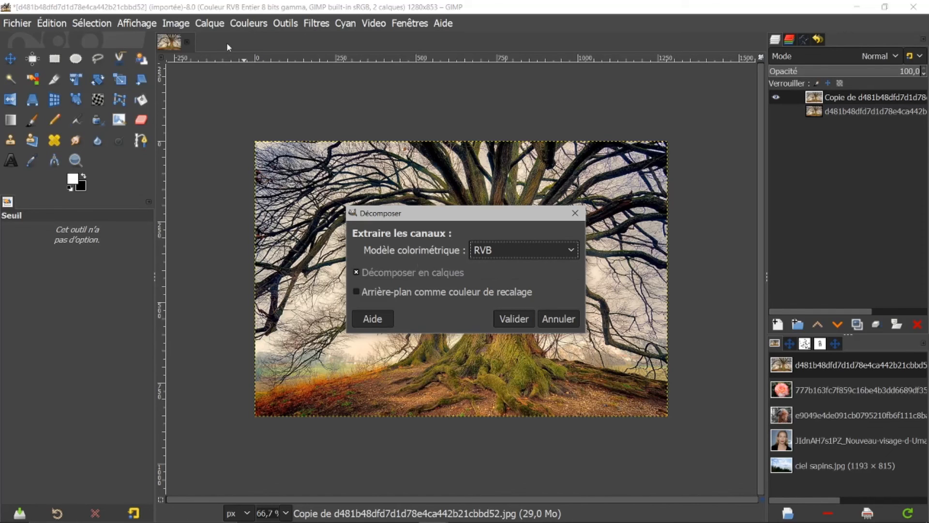
pyautogui.click(504, 320)
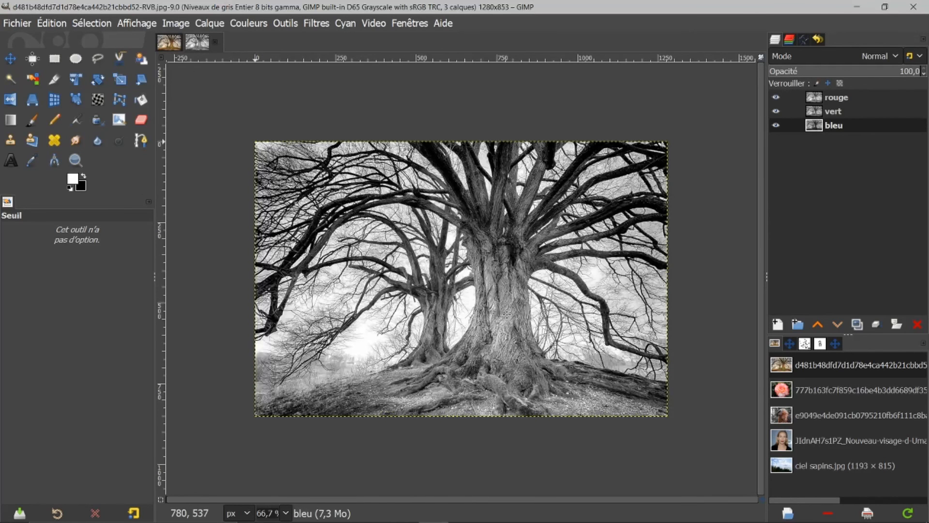
# In the decomposed image, delete the red and green layers, keeping only the blue channel.
pyautogui.click(171, 44)
pyautogui.click(211, 46)
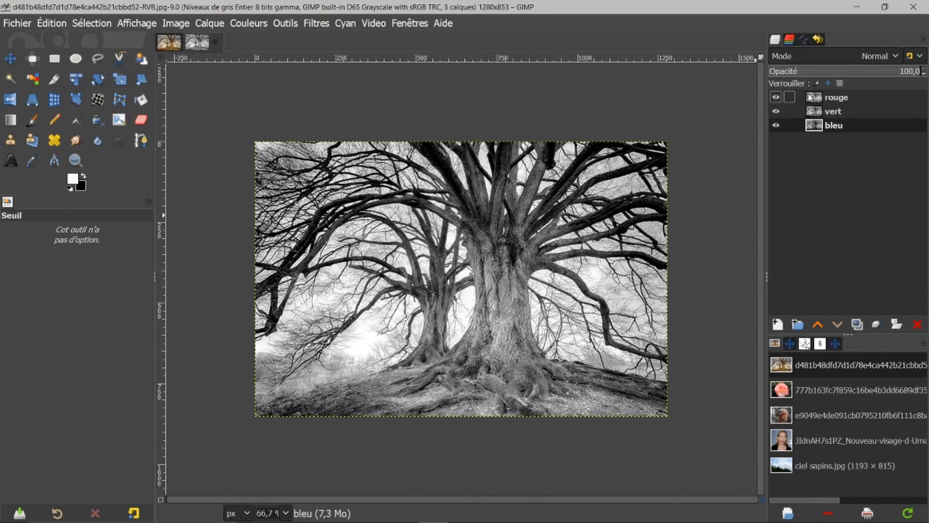
pyautogui.click(810, 97)
pyautogui.click(917, 324)
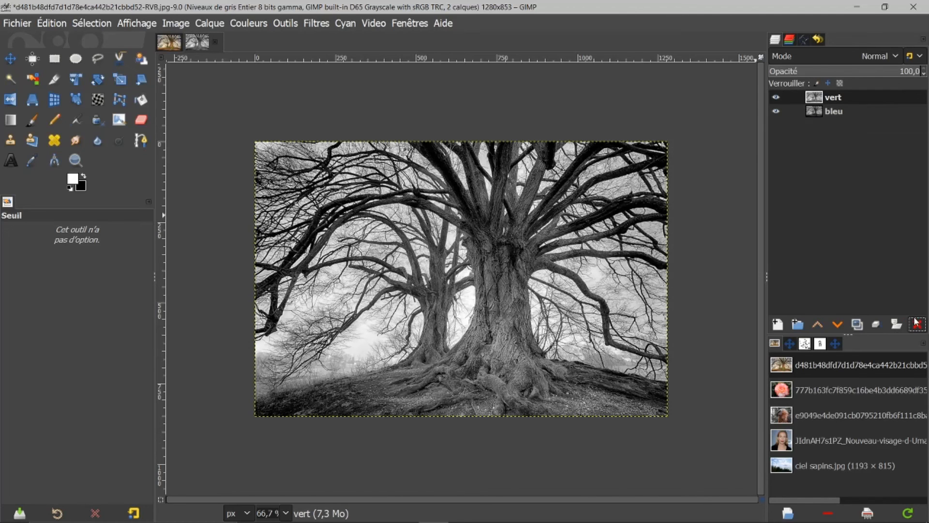
pyautogui.click(917, 325)
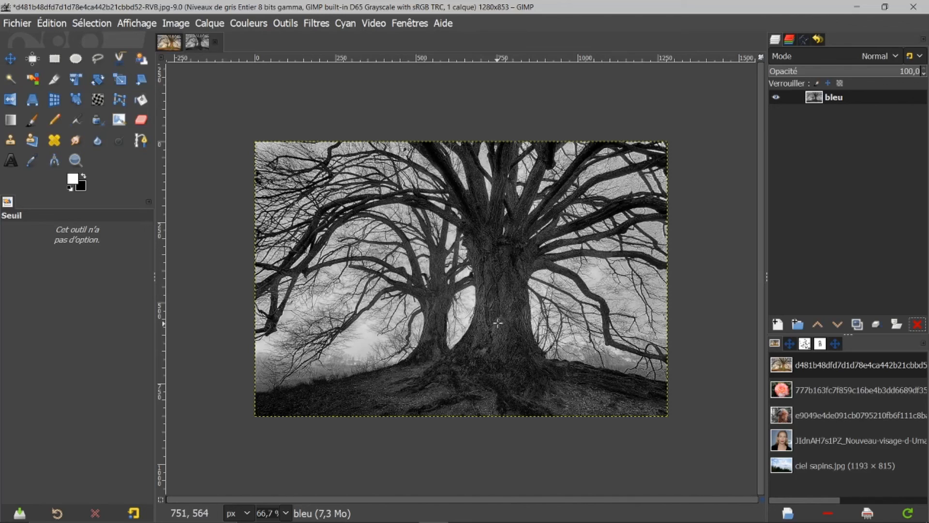
# Apply a Threshold to the blue channel layer with the low threshold set to 136.
pyautogui.click(248, 23)
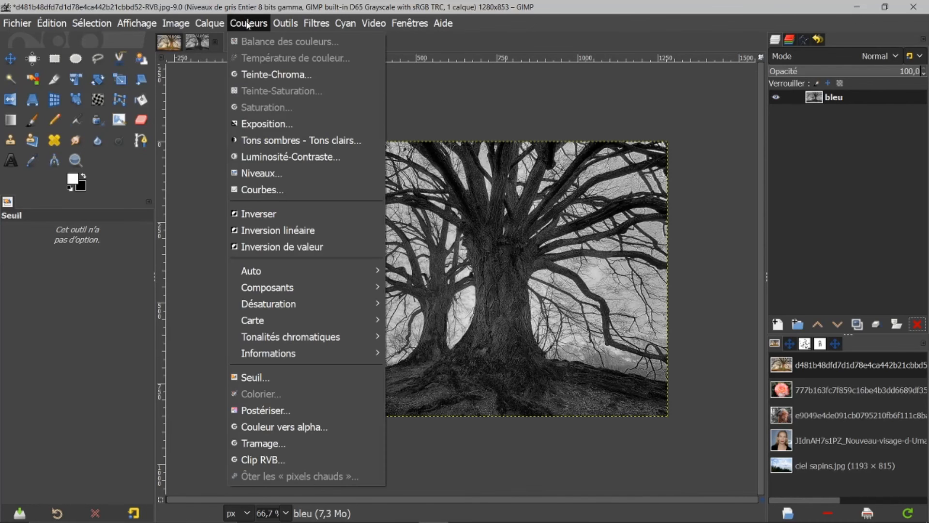
pyautogui.click(256, 378)
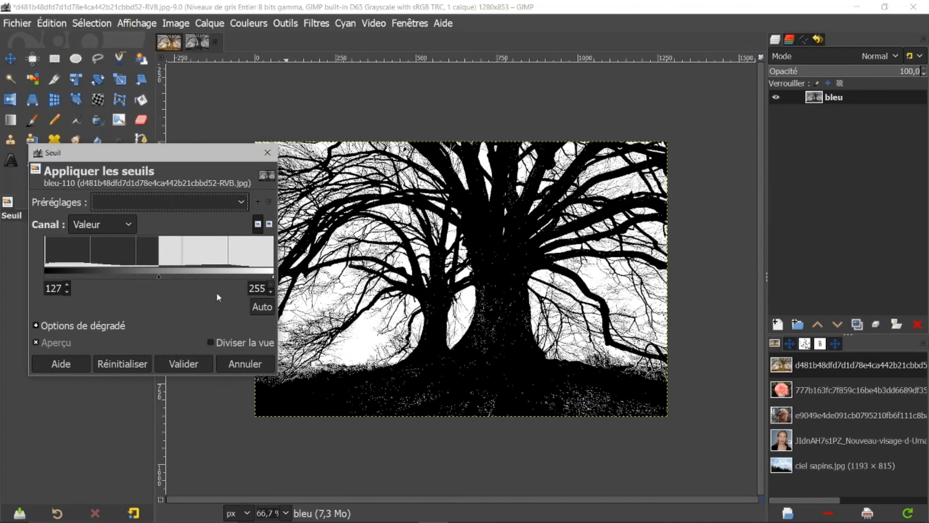
pyautogui.moveTo(159, 275); pyautogui.dragTo(167, 275)
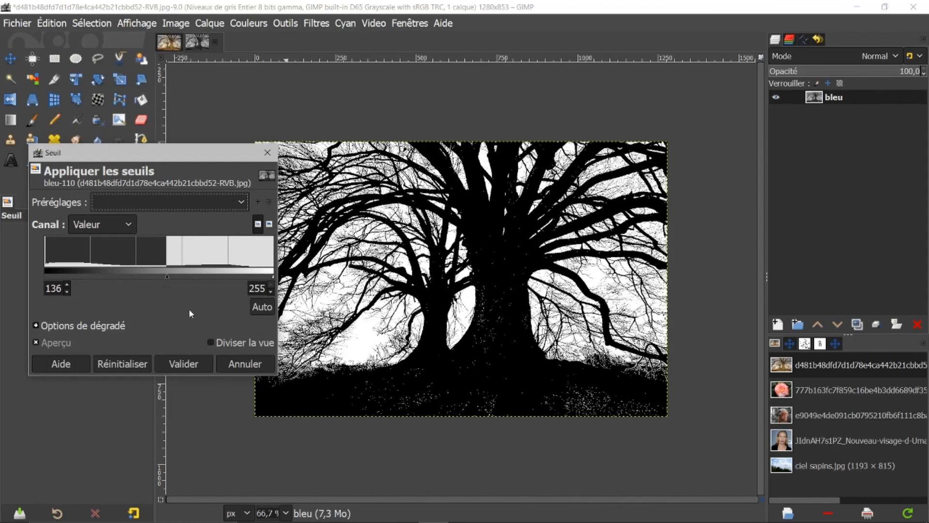
pyautogui.click(186, 366)
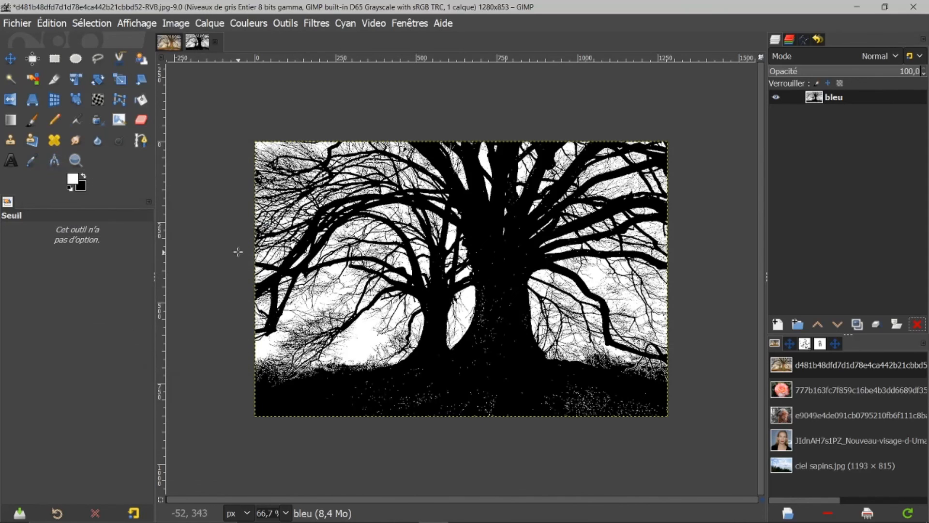
# Set up the Paintbrush with the 2. Hardness 075 brush at size 109 and paint the ground area black.
pyautogui.click(32, 119)
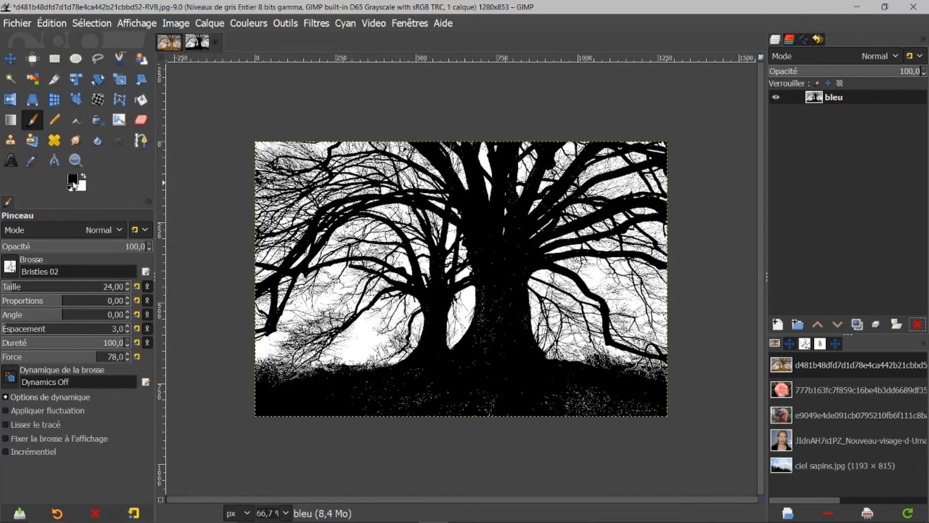
pyautogui.click(10, 266)
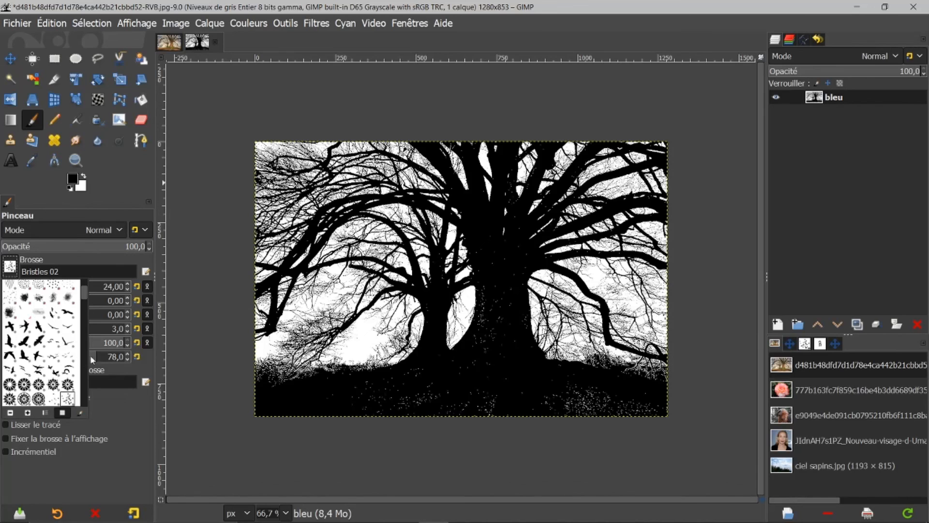
pyautogui.scroll(-5, 86, 295)
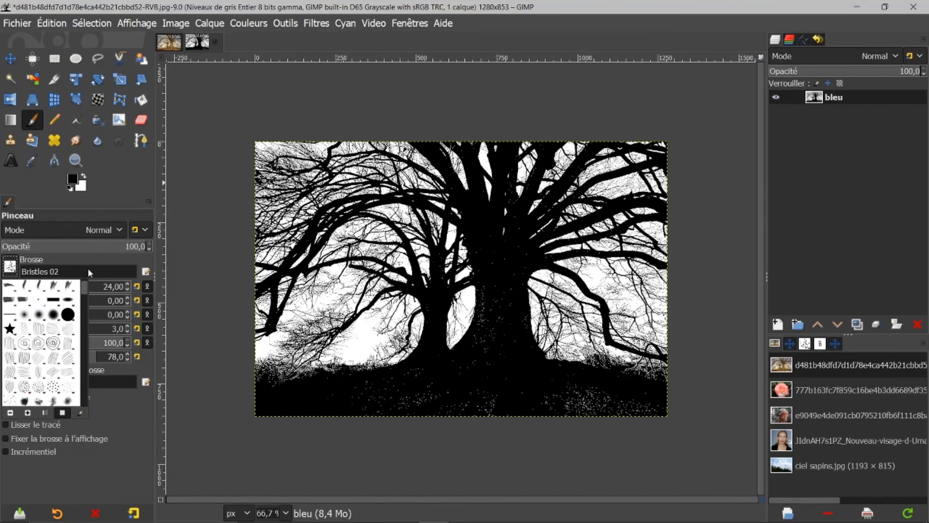
pyautogui.moveTo(91, 256); pyautogui.dragTo(97, 209)
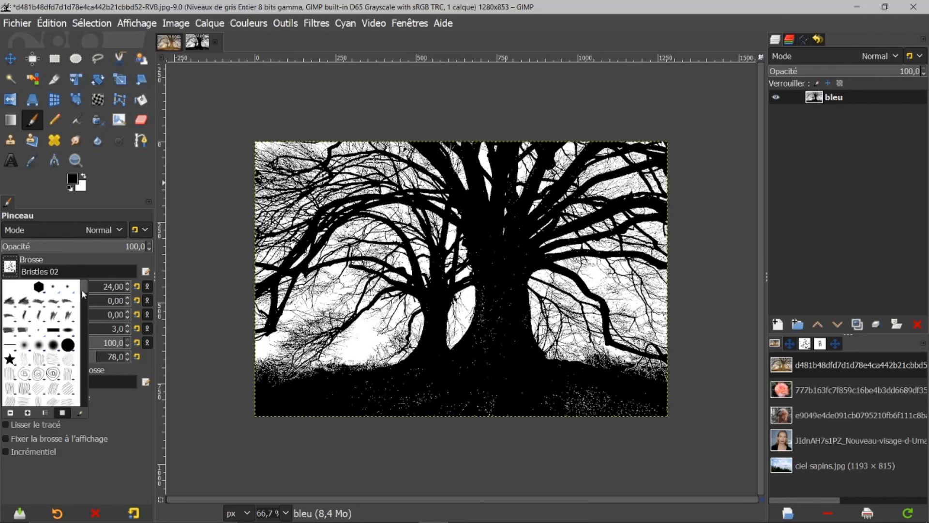
pyautogui.click(52, 344)
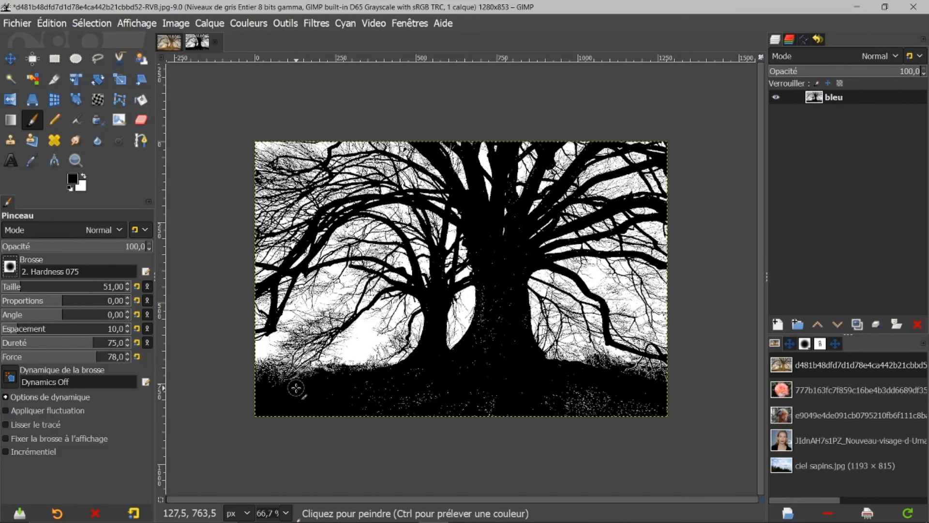
pyautogui.press(']')
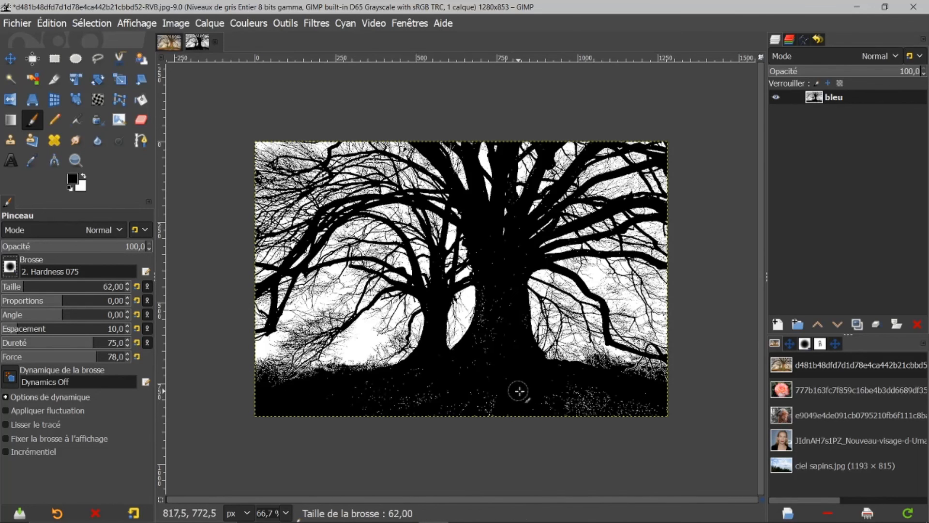
pyautogui.press(']')
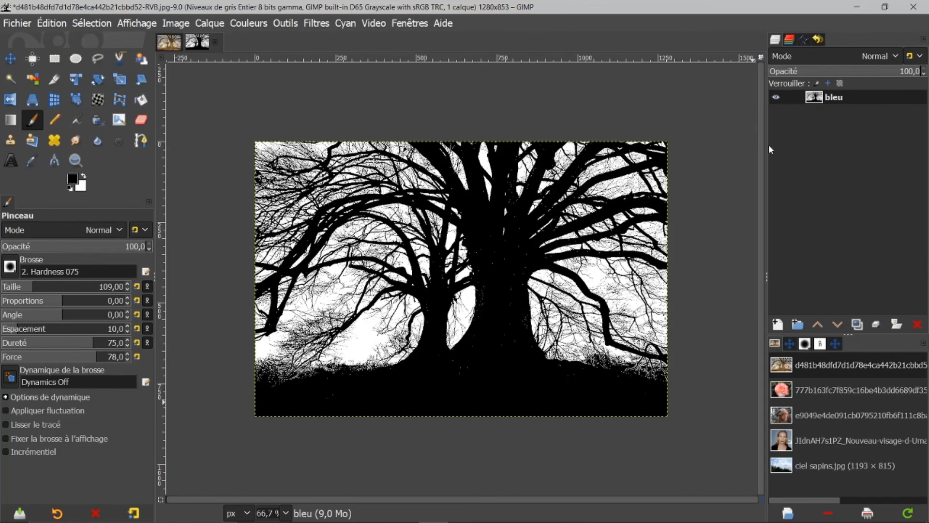
# Invert the colours of the thresholded blue layer and copy the layer.
pyautogui.click(249, 24)
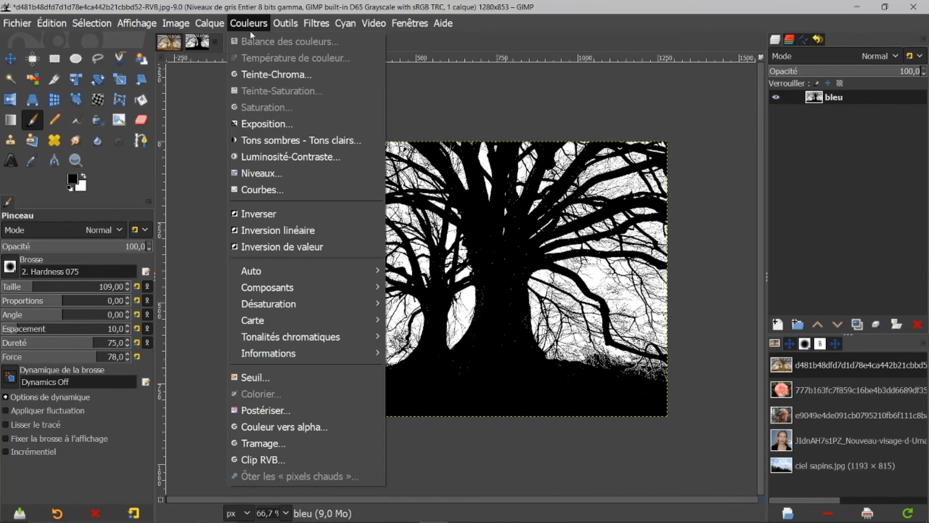
pyautogui.click(279, 213)
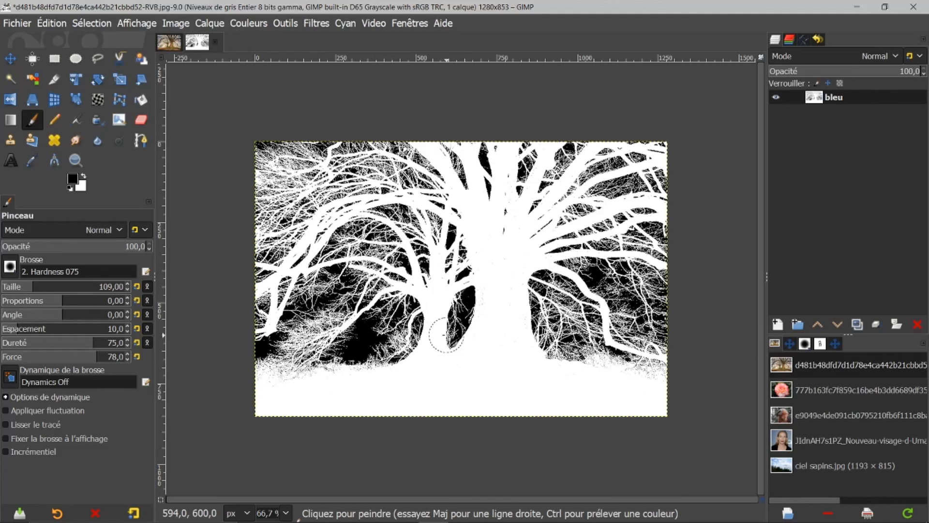
pyautogui.press('ctrl')
pyautogui.hotkey('ctrl', 'c')
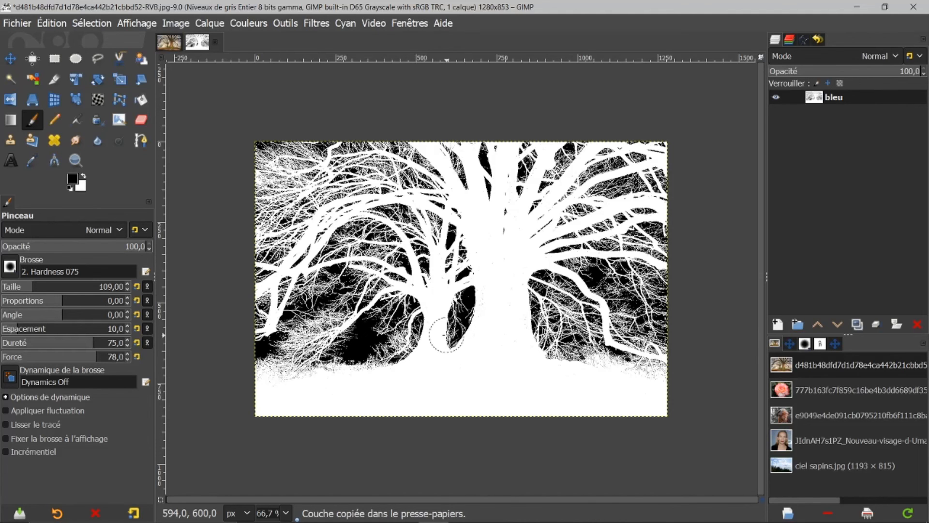
# Switch to the original tree image and add a white layer mask to the copied tree layer.
pyautogui.click(169, 42)
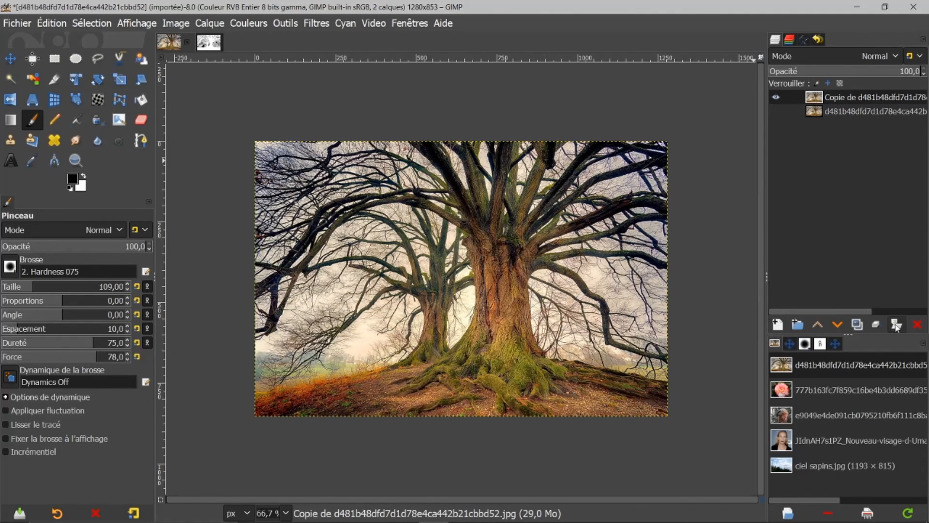
pyautogui.click(878, 326)
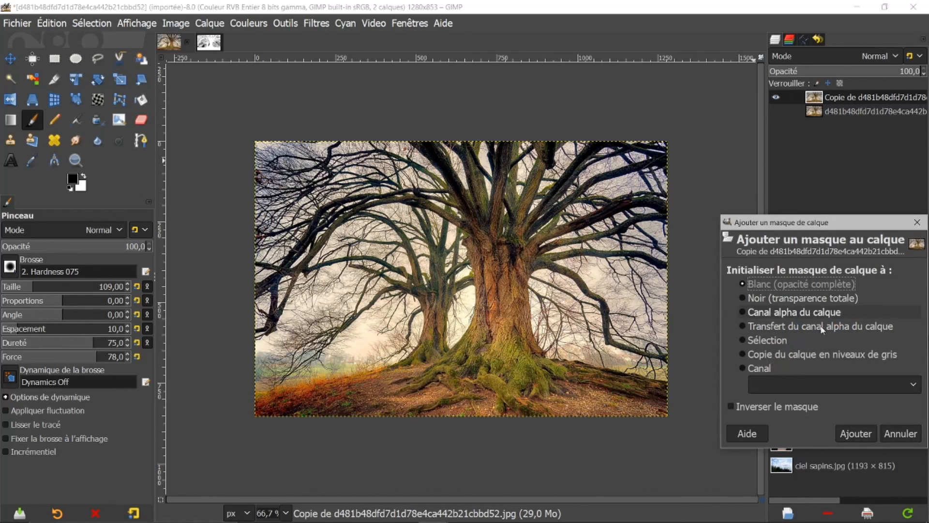
pyautogui.click(850, 434)
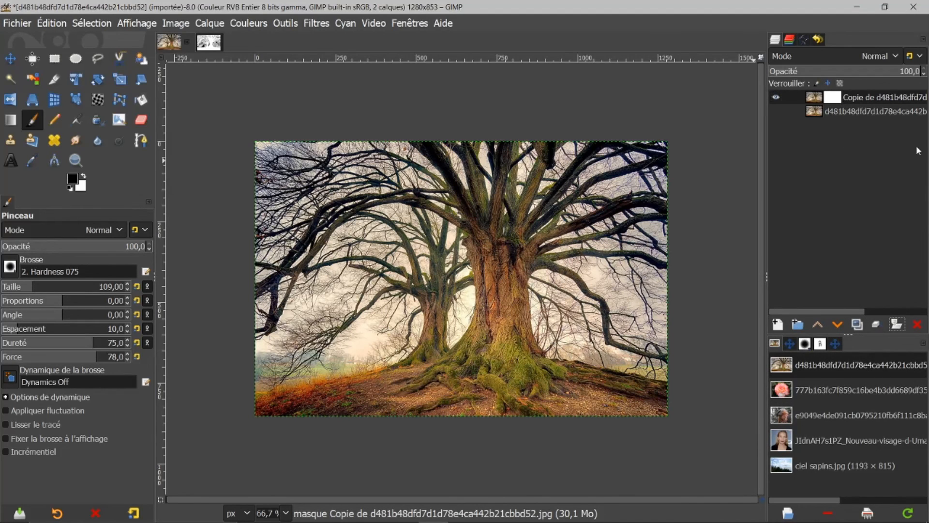
# Paste the copied channel into the layer mask, anchor it, and hide the original tree layer.
pyautogui.hotkey('ctrl', 'v')
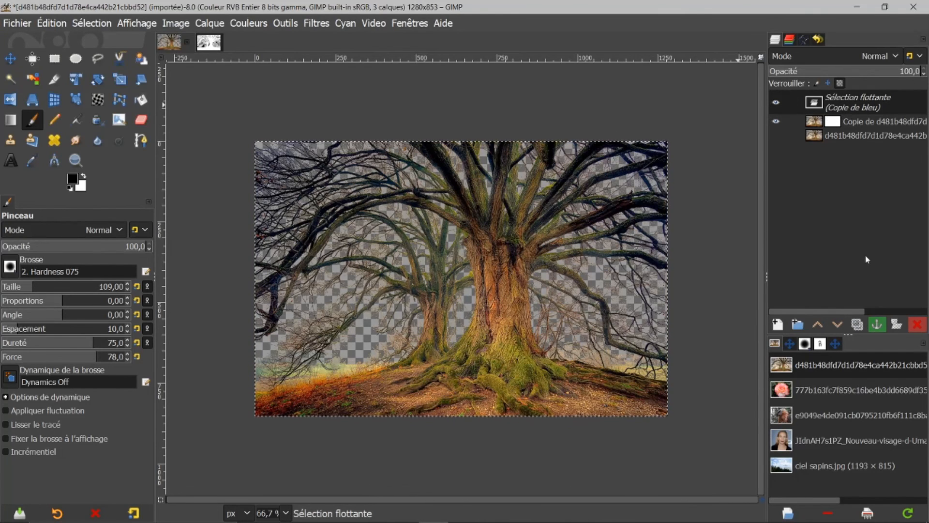
pyautogui.click(880, 327)
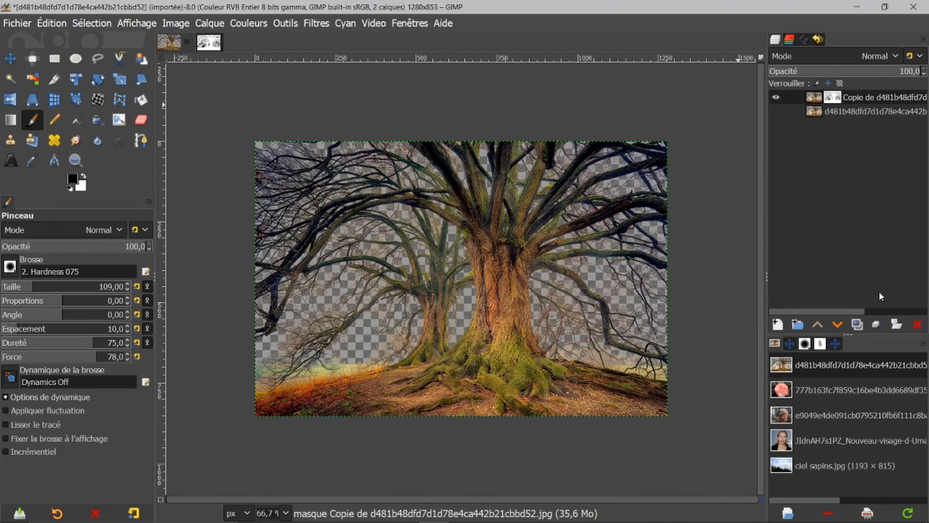
pyautogui.click(777, 111)
pyautogui.click(777, 111)
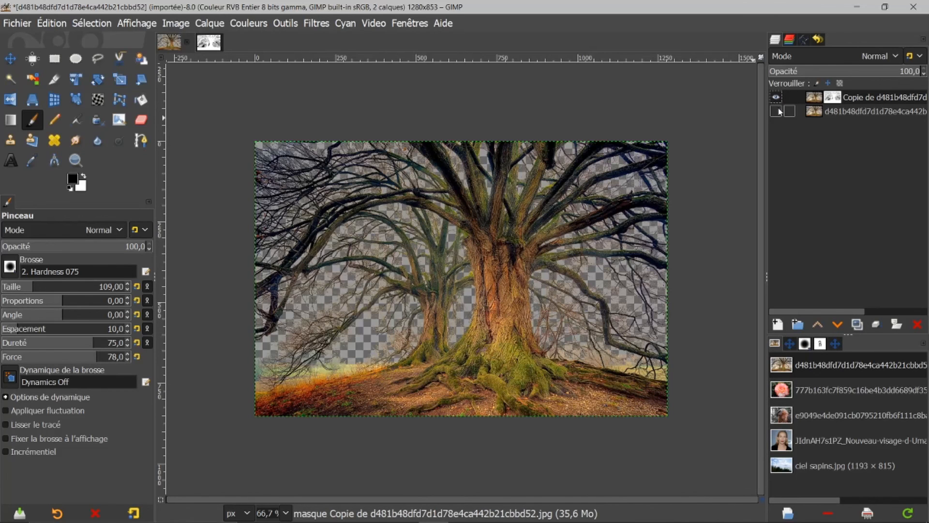